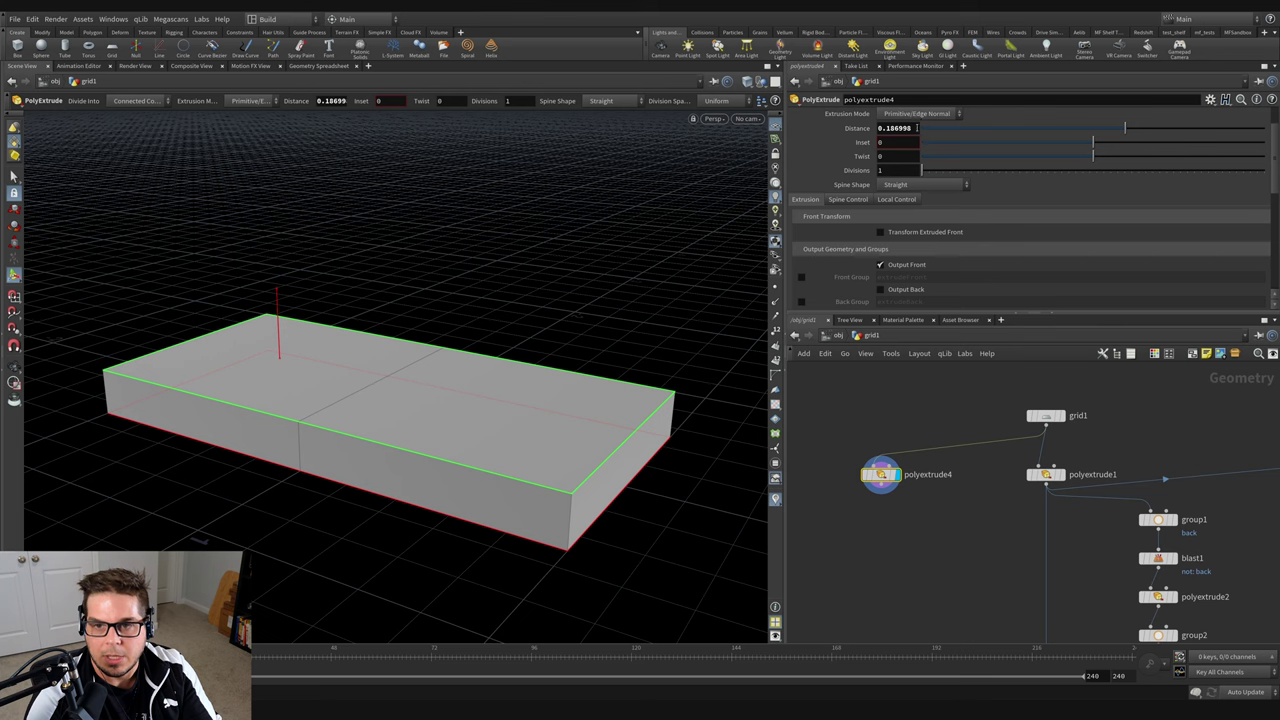
# Set the polyextrude4 extrusion distance to 0.2 and enable Output Back to close the underside of the slab.
pyautogui.click(916, 128)
pyautogui.write('-2')
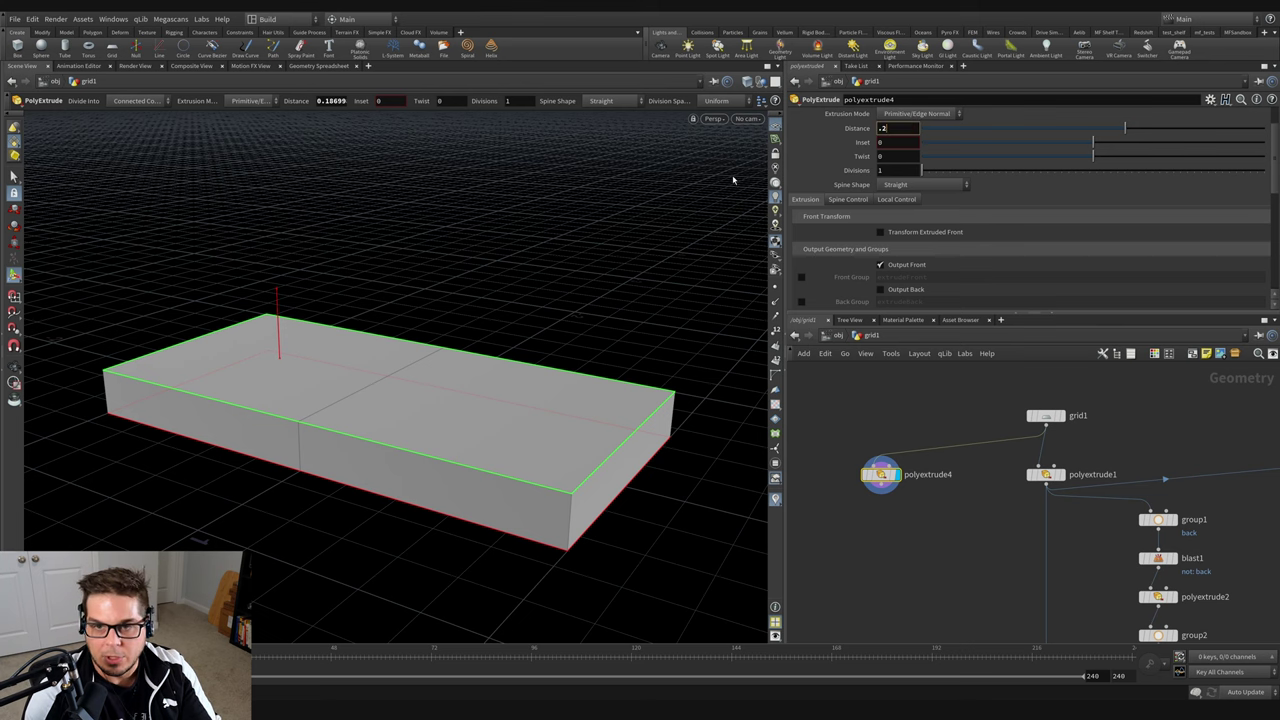
pyautogui.press('Return')
pyautogui.keyDown('alt'); pyautogui.moveTo(466, 471); pyautogui.dragTo(614, 283); pyautogui.keyUp('alt')
pyautogui.press('Return')
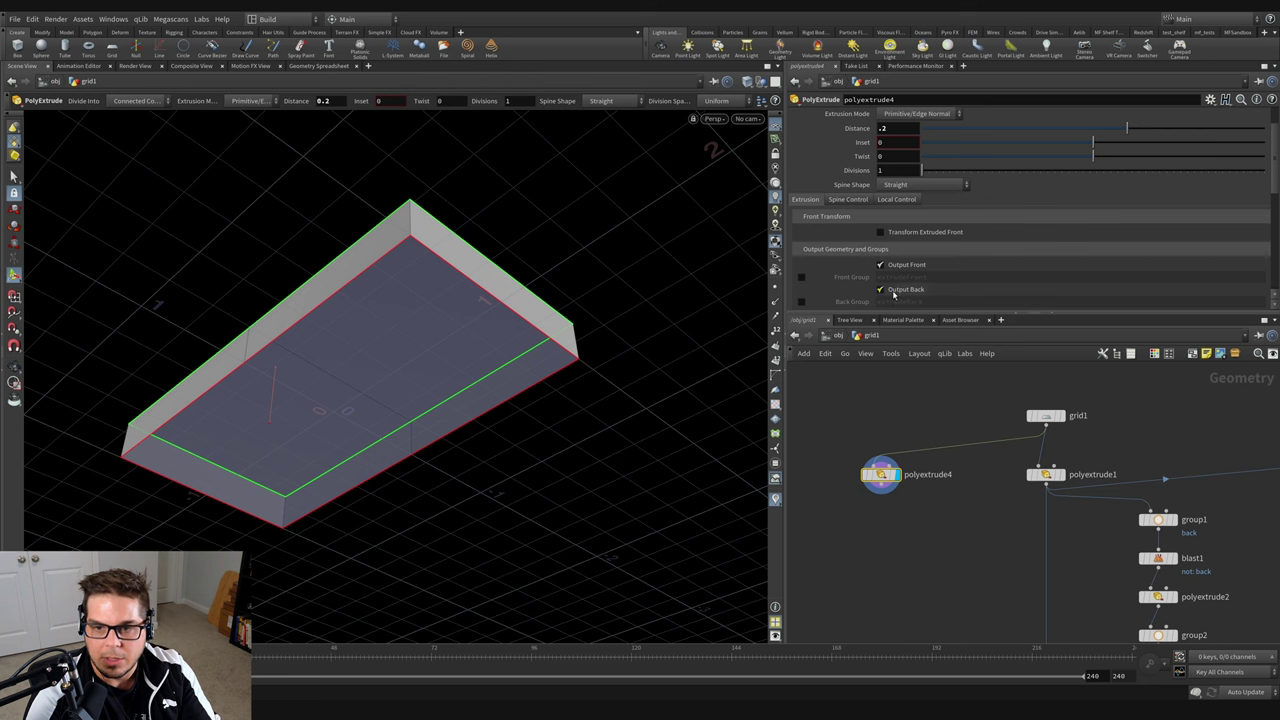
pyautogui.click(881, 289)
pyautogui.press('Escape')
pyautogui.moveTo(366, 251); pyautogui.dragTo(529, 445)
pyautogui.press('Return')
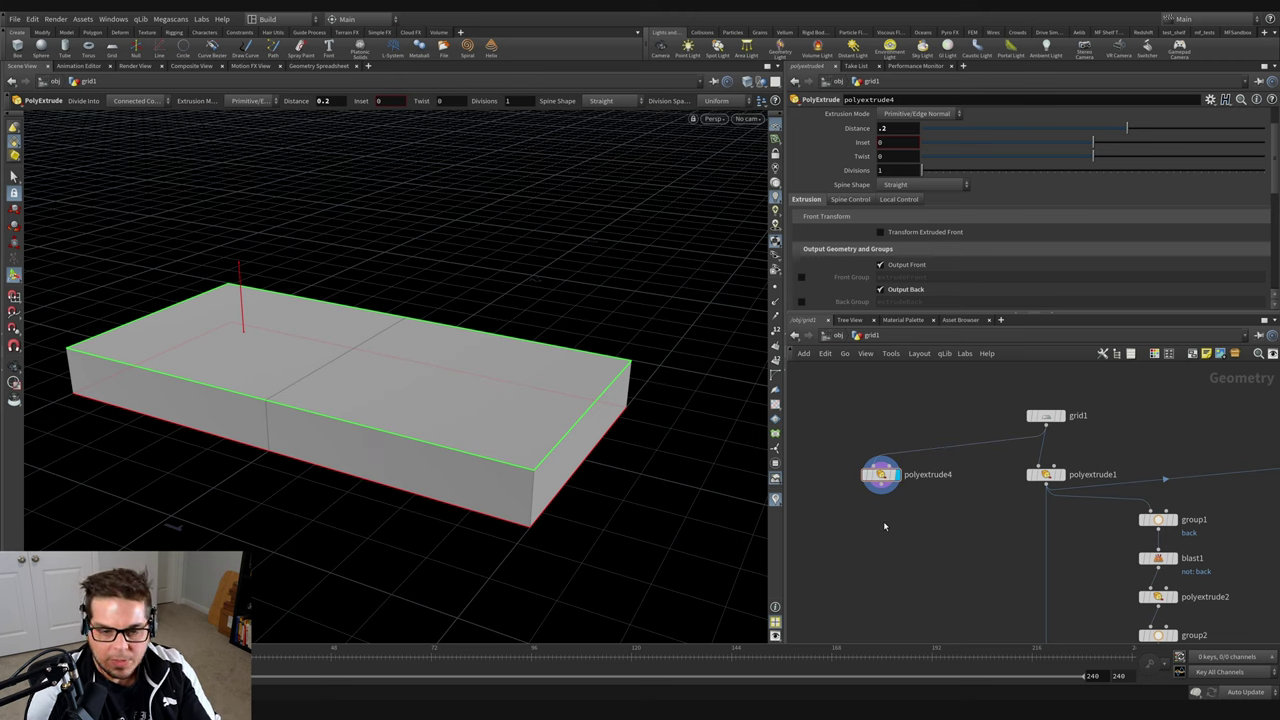
# Add a Subdivide node below polyextrude4 and connect the extrusion's output to it.
pyautogui.press('Tab')
pyautogui.write('subdi')
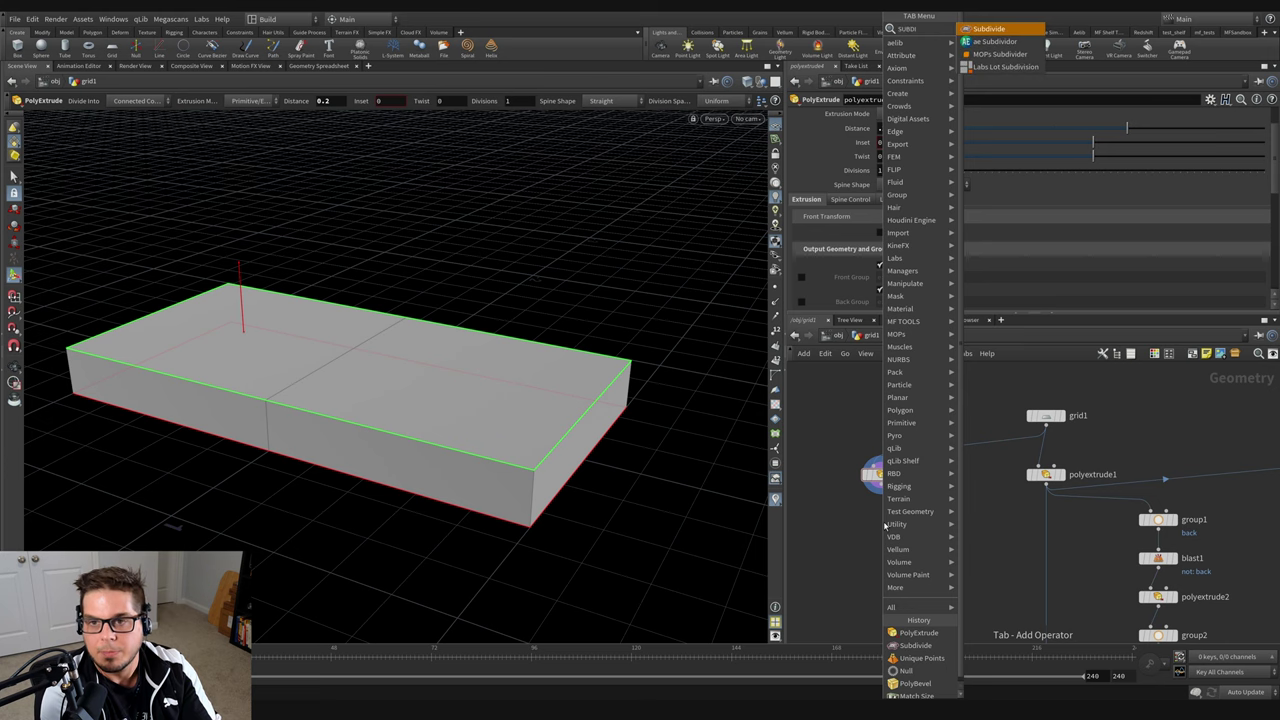
pyautogui.press('Return')
pyautogui.click(884, 526)
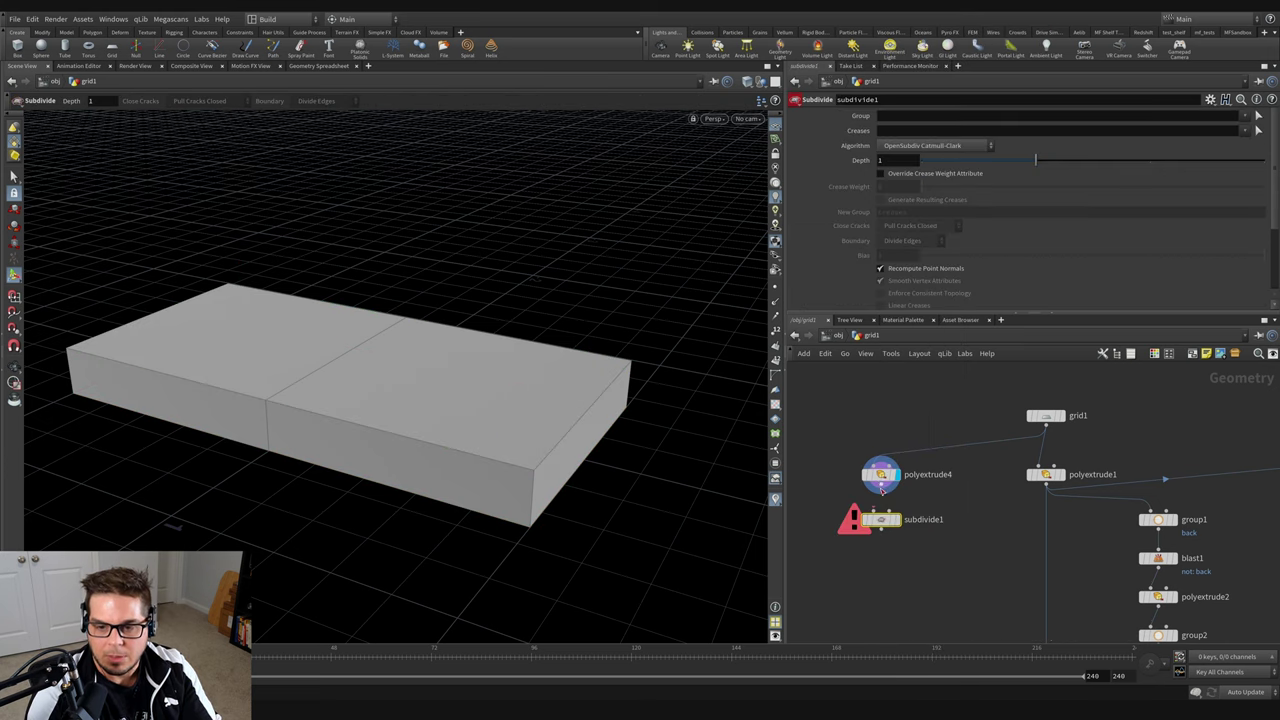
pyautogui.scroll(3, 880, 515)
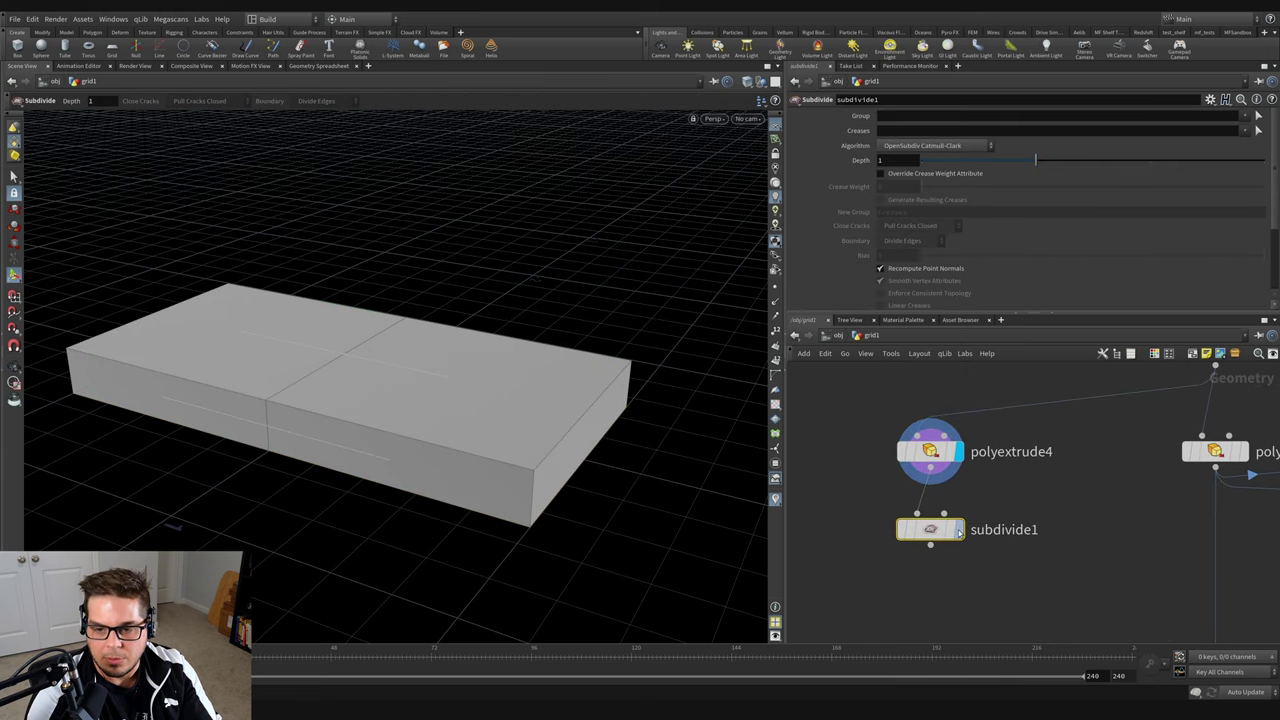
# Display the subdivide1 node's result and set its subdivision depth to 3.
pyautogui.click(958, 529)
pyautogui.moveTo(1095, 163); pyautogui.dragTo(1245, 170)
pyautogui.moveTo(516, 437)
pyautogui.keyDown('alt'); pyautogui.mouseDown()
pyautogui.moveTo(515, 372)
pyautogui.moveTo(505, 453)
pyautogui.mouseUp(); pyautogui.keyUp('alt')
pyautogui.keyDown('alt'); pyautogui.moveTo(350, 310); pyautogui.dragTo(287, 341); pyautogui.keyUp('alt')
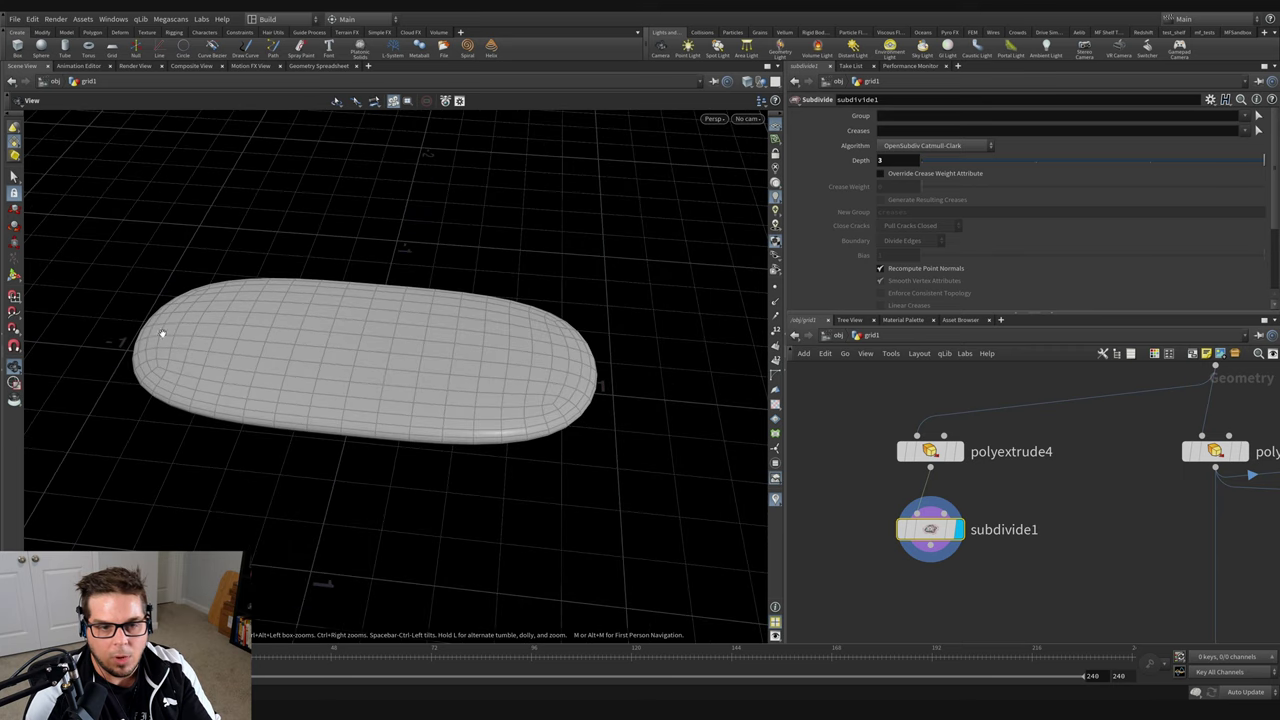
pyautogui.moveTo(157, 334); pyautogui.dragTo(561, 399)
pyautogui.press('Return')
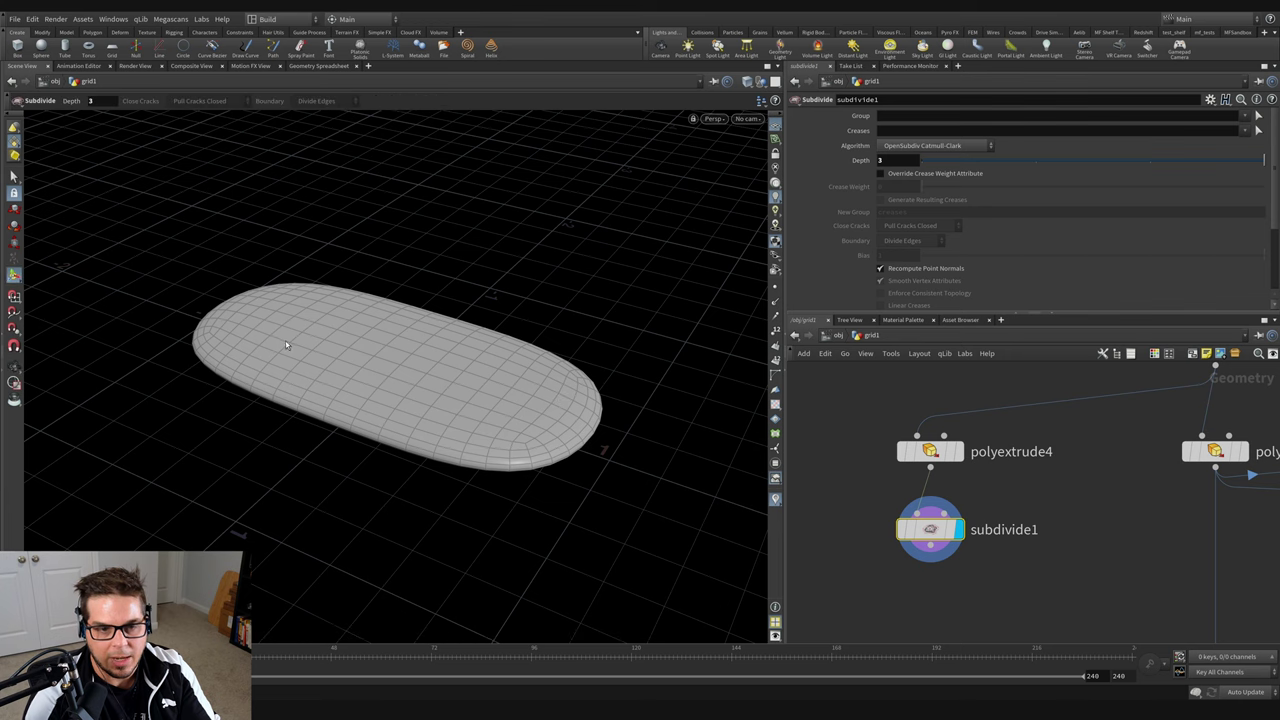
pyautogui.moveTo(487, 437); pyautogui.dragTo(194, 318)
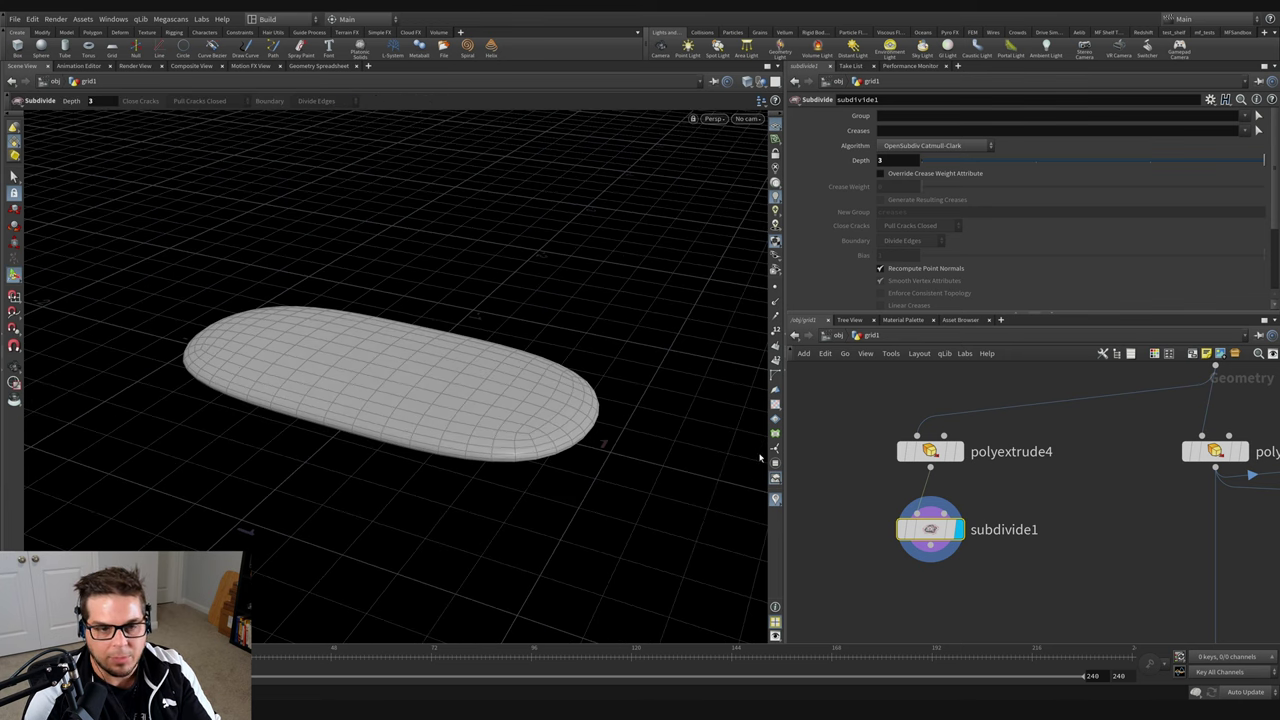
# Move the polyextrude4 and subdivide1 nodes together lower in the network to free space below grid1.
pyautogui.moveTo(965, 488)
pyautogui.mouseDown(button='middle')
pyautogui.moveTo(945, 517)
pyautogui.moveTo(950, 475)
pyautogui.mouseUp(button='middle')
pyautogui.moveTo(878, 600); pyautogui.dragTo(916, 444)
pyautogui.moveTo(916, 444); pyautogui.dragTo(896, 497)
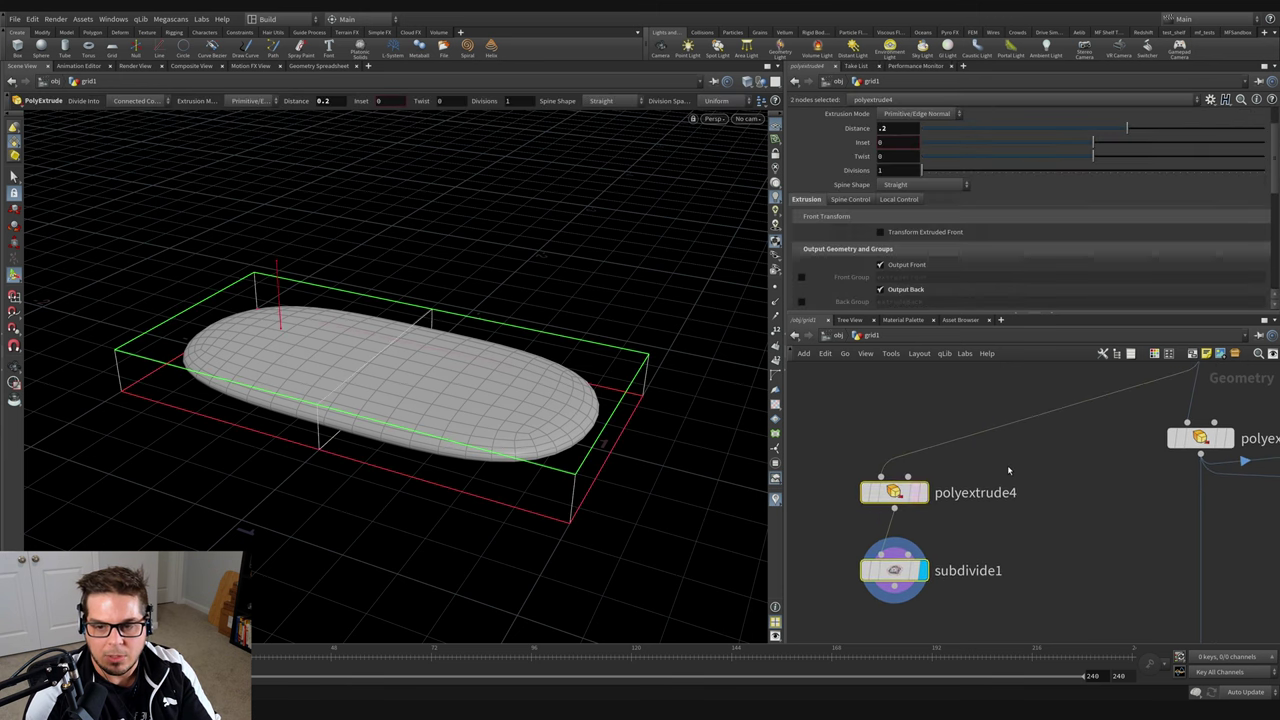
pyautogui.click(1008, 471)
pyautogui.moveTo(1008, 471); pyautogui.dragTo(994, 522, button='middle')
# Display grid1 to check the original two-face grid and restore the display to subdivide1.
pyautogui.click(1213, 387)
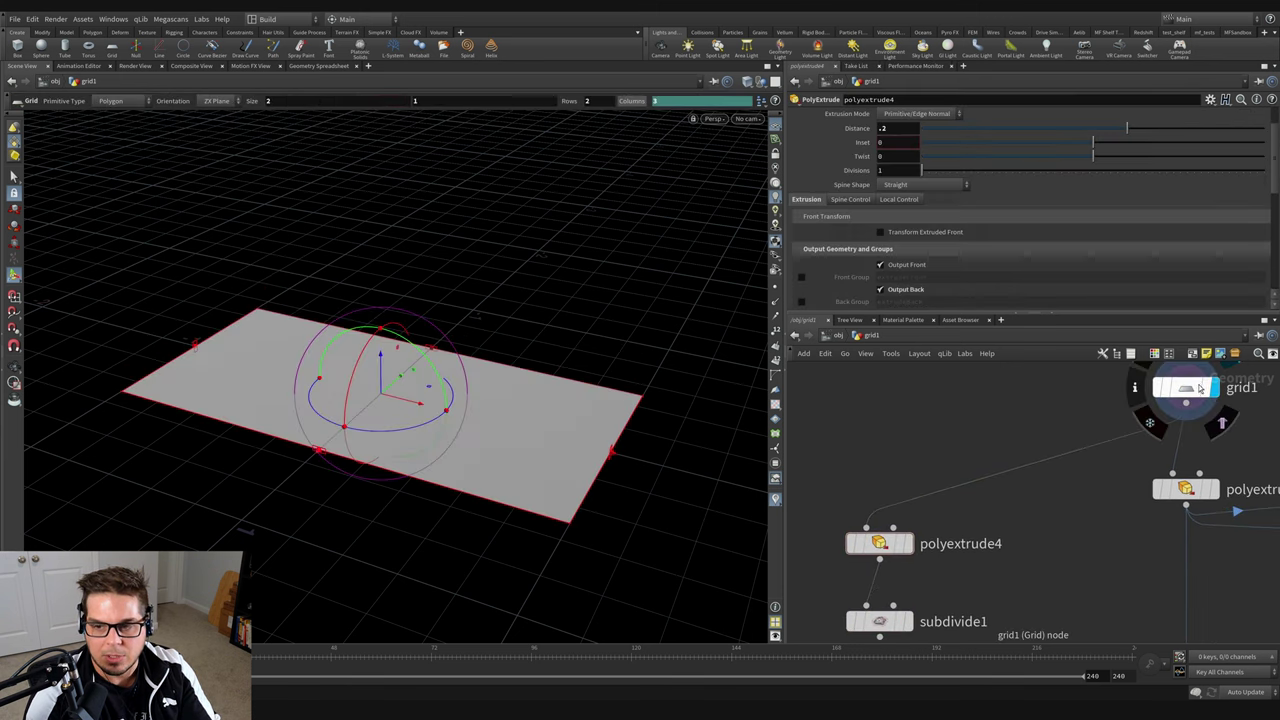
pyautogui.moveTo(980, 563); pyautogui.dragTo(971, 529, button='middle')
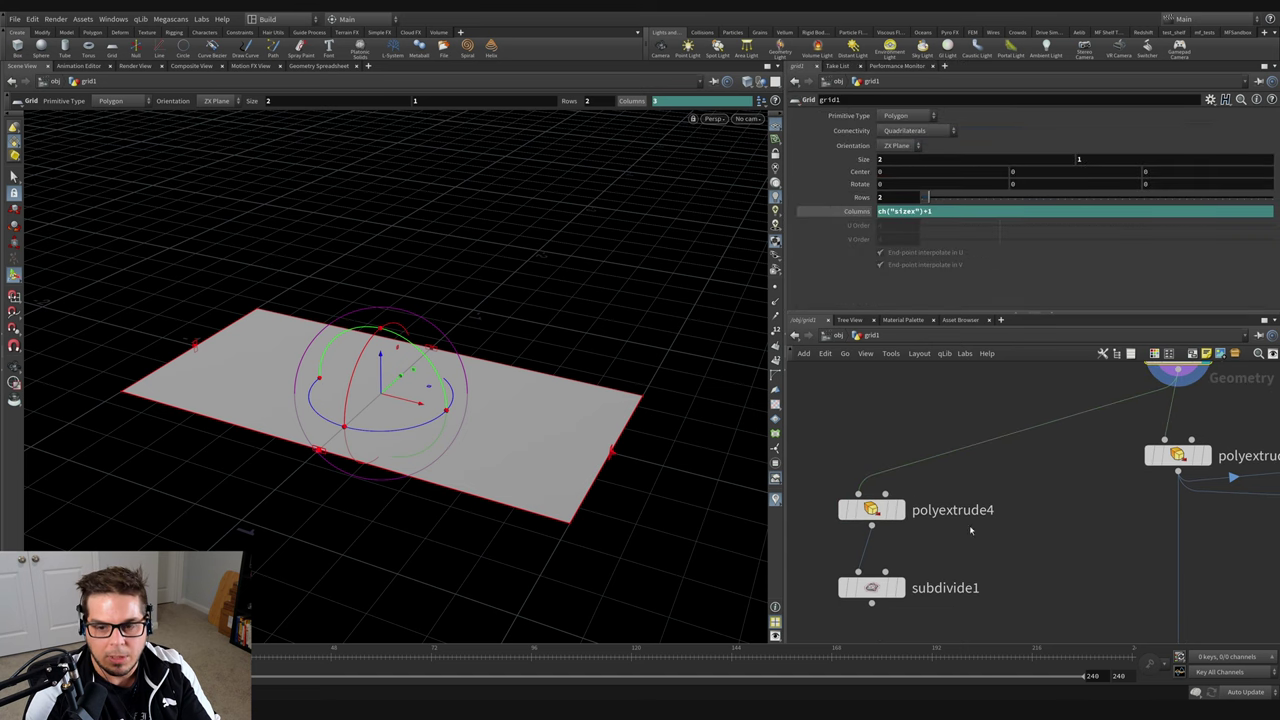
pyautogui.click(901, 588)
pyautogui.moveTo(1005, 474); pyautogui.dragTo(991, 499, button='middle')
# Add a Unique Points node and insert it on the connection between grid1 and polyextrude4.
pyautogui.press('Tab')
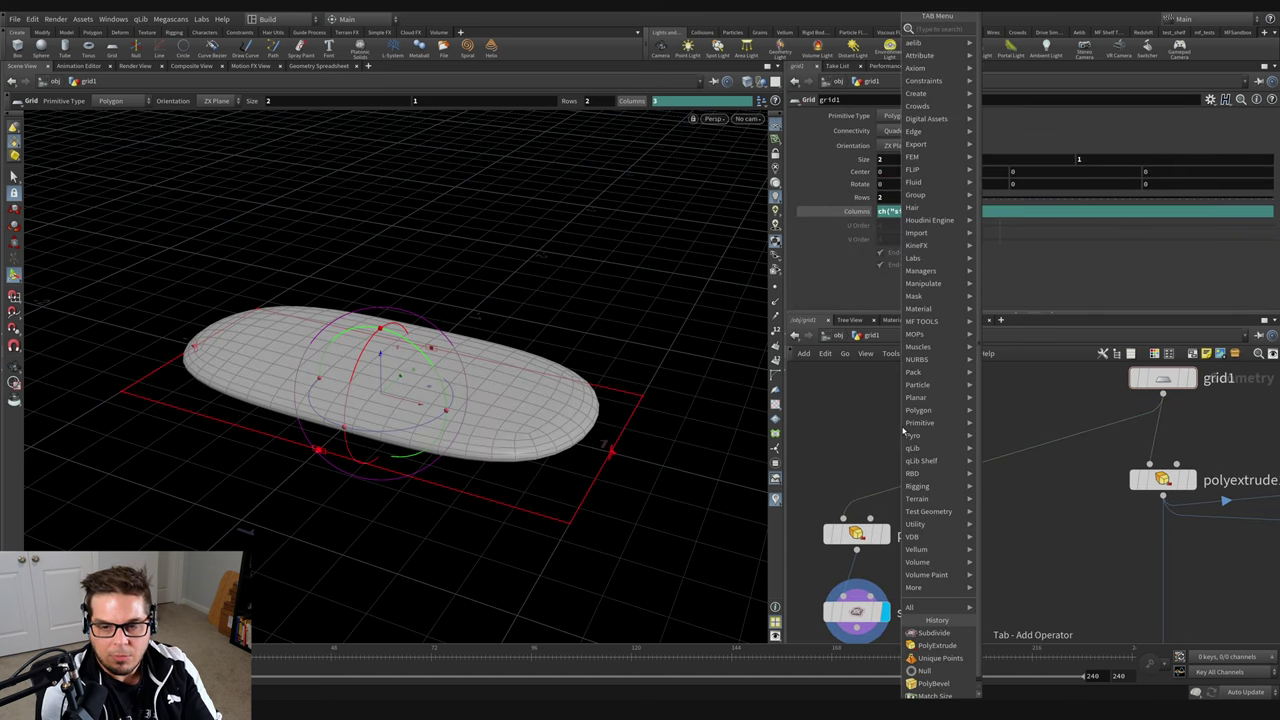
pyautogui.write('unique')
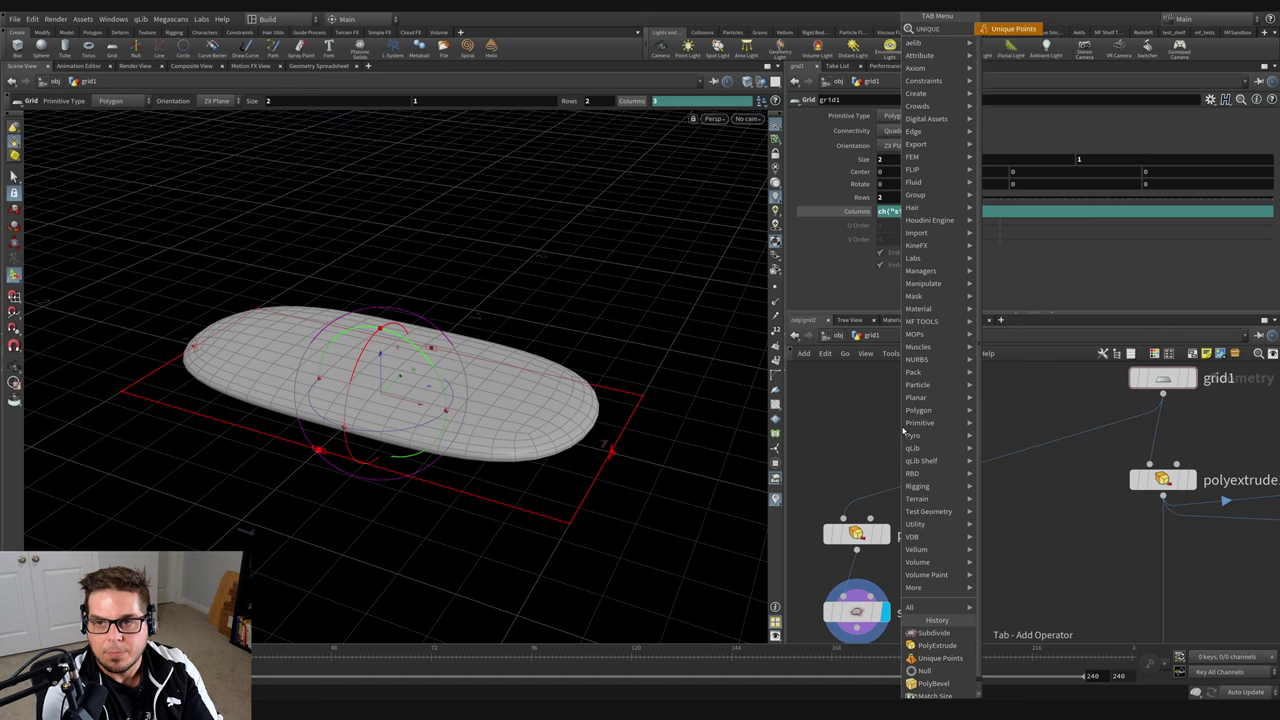
pyautogui.press('Return')
pyautogui.click(900, 420)
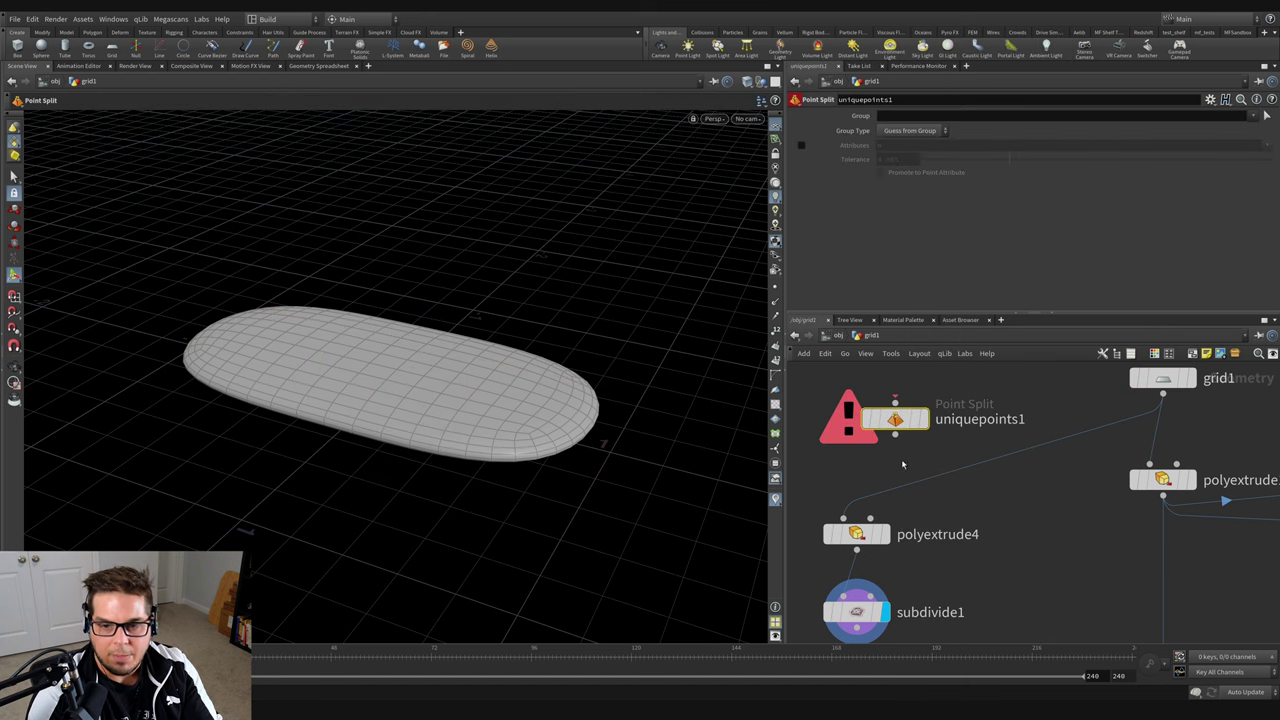
pyautogui.moveTo(902, 423); pyautogui.dragTo(942, 472)
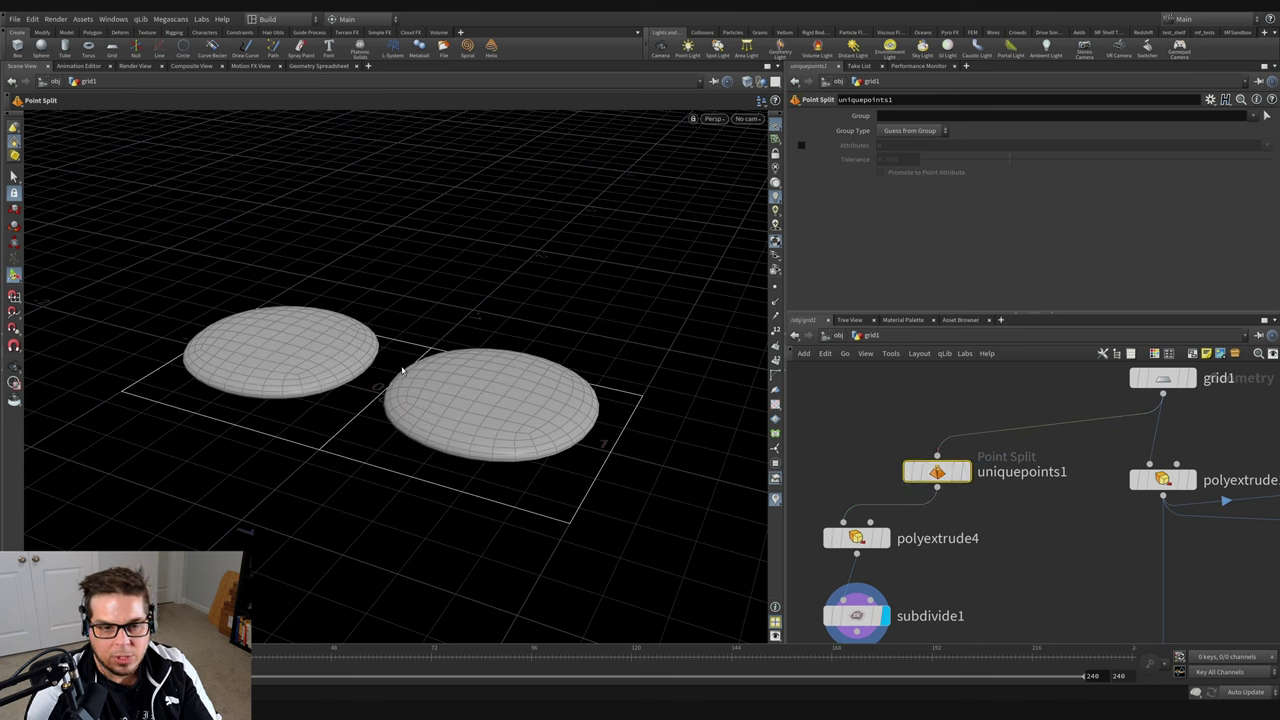
# Compare the point numbers of grid1, uniquepoints1 and subdivide1, and leave subdivide1 displayed with point numbers hidden.
pyautogui.keyDown('alt'); pyautogui.moveTo(454, 354); pyautogui.dragTo(484, 420); pyautogui.keyUp('alt')
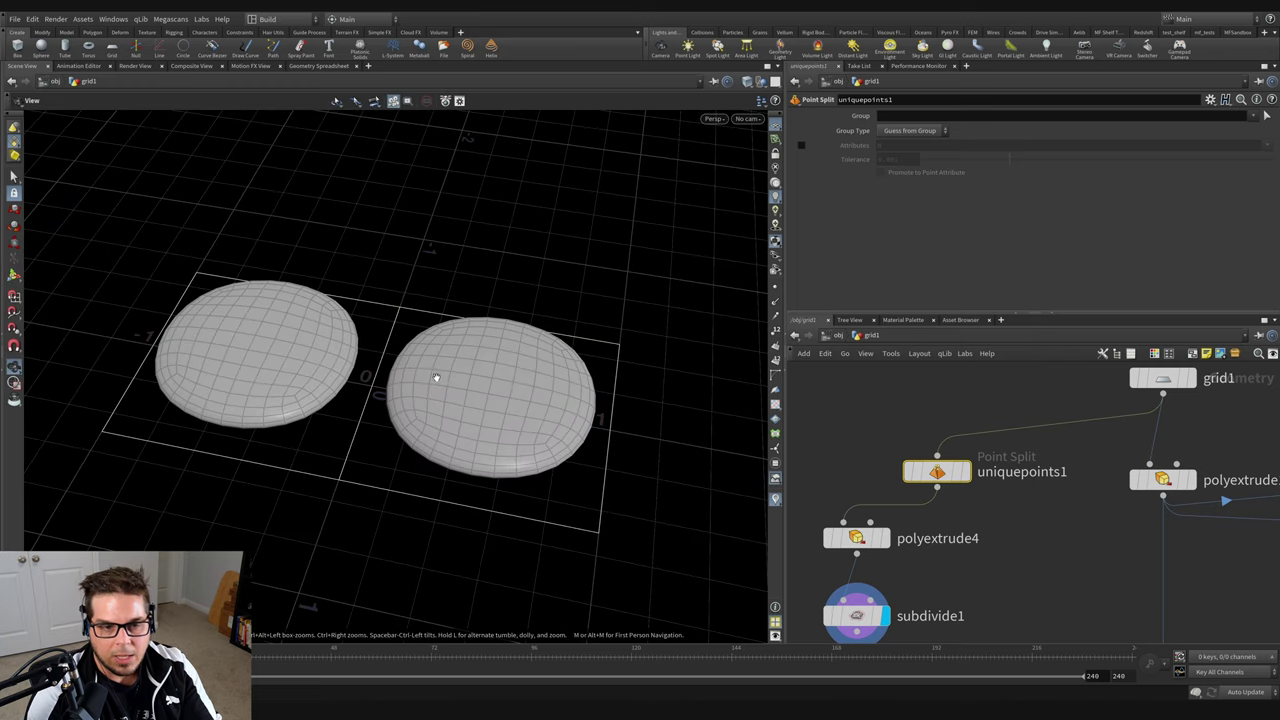
pyautogui.moveTo(436, 377); pyautogui.dragTo(523, 431)
pyautogui.click(963, 472)
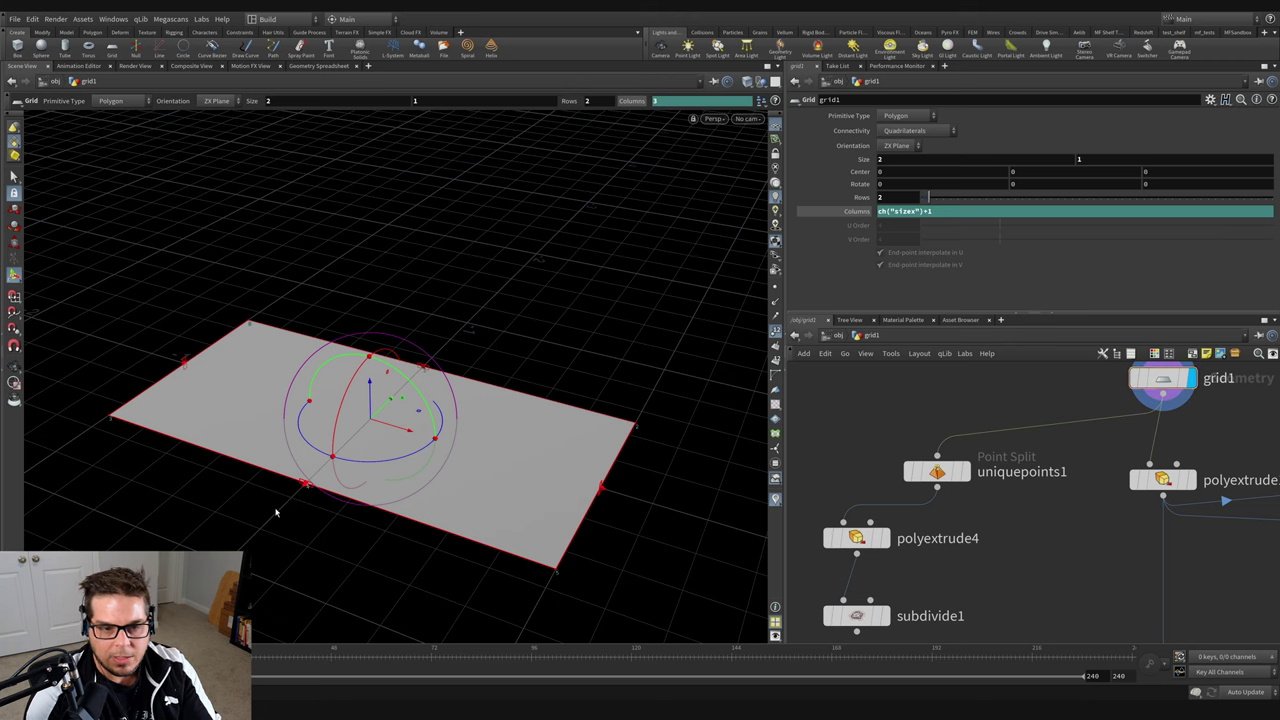
pyautogui.click(937, 471)
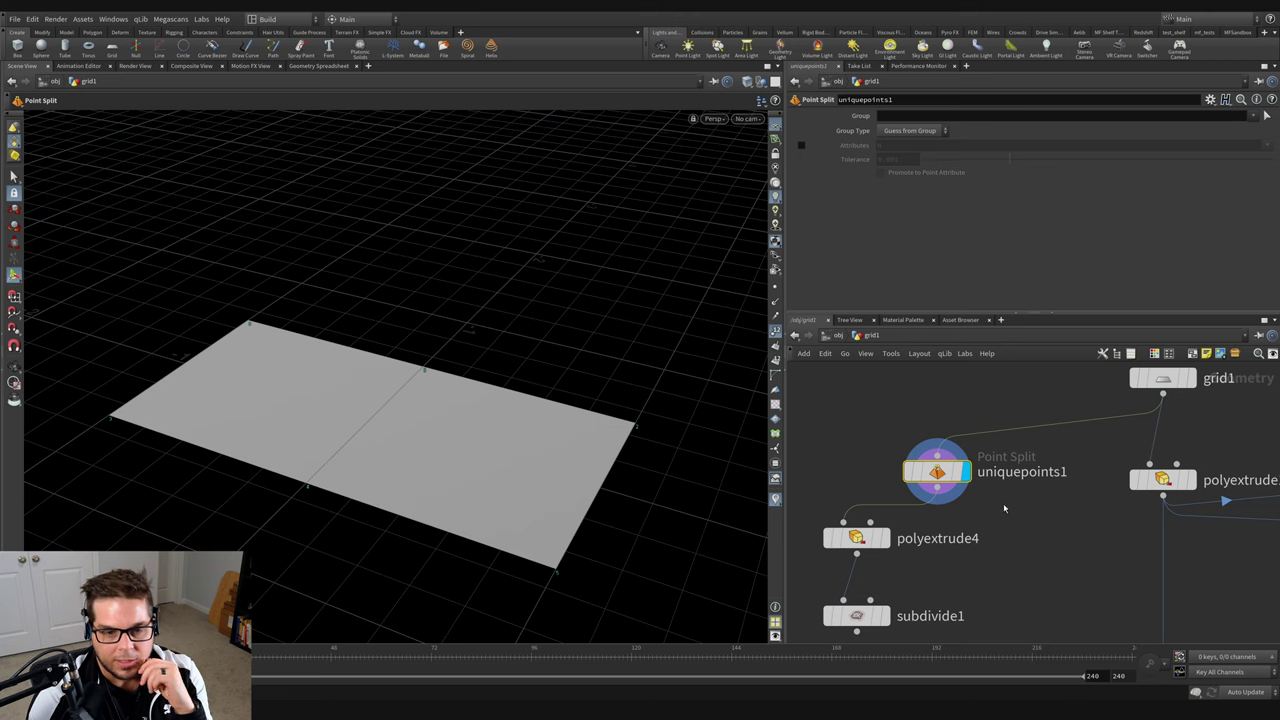
pyautogui.moveTo(1025, 509); pyautogui.dragTo(1035, 434, button='middle')
pyautogui.click(895, 541)
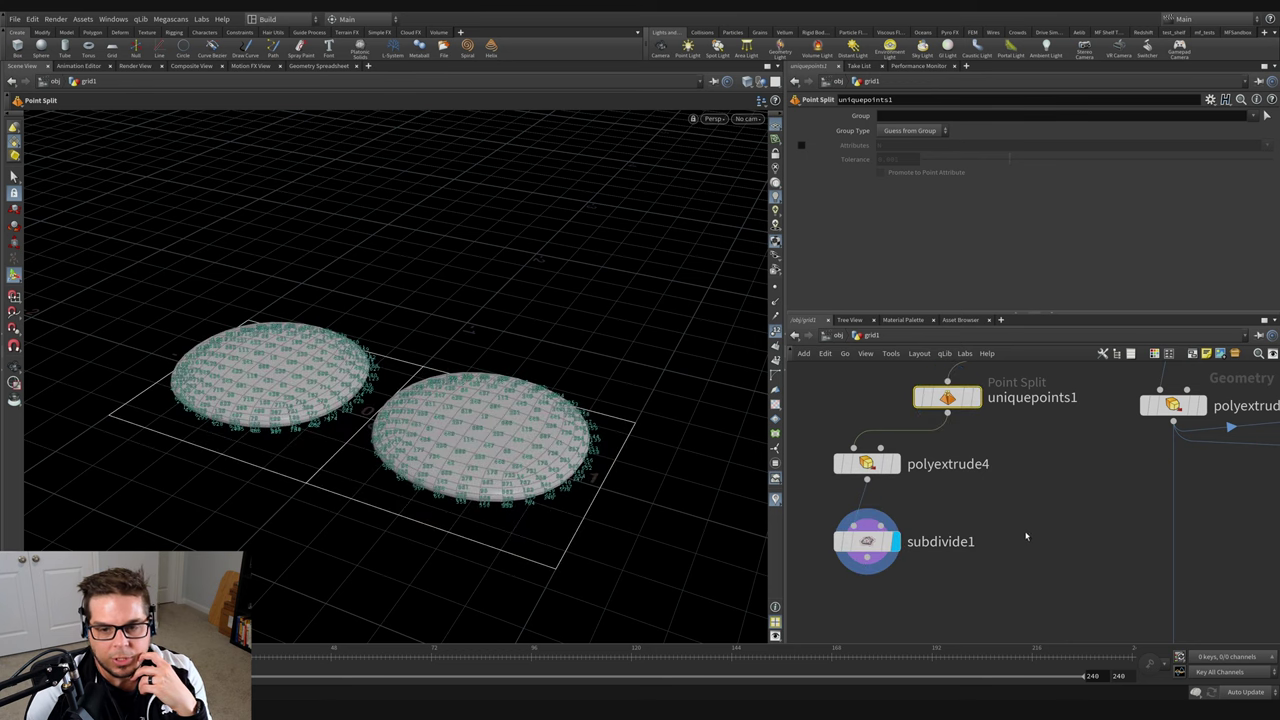
pyautogui.click(776, 331)
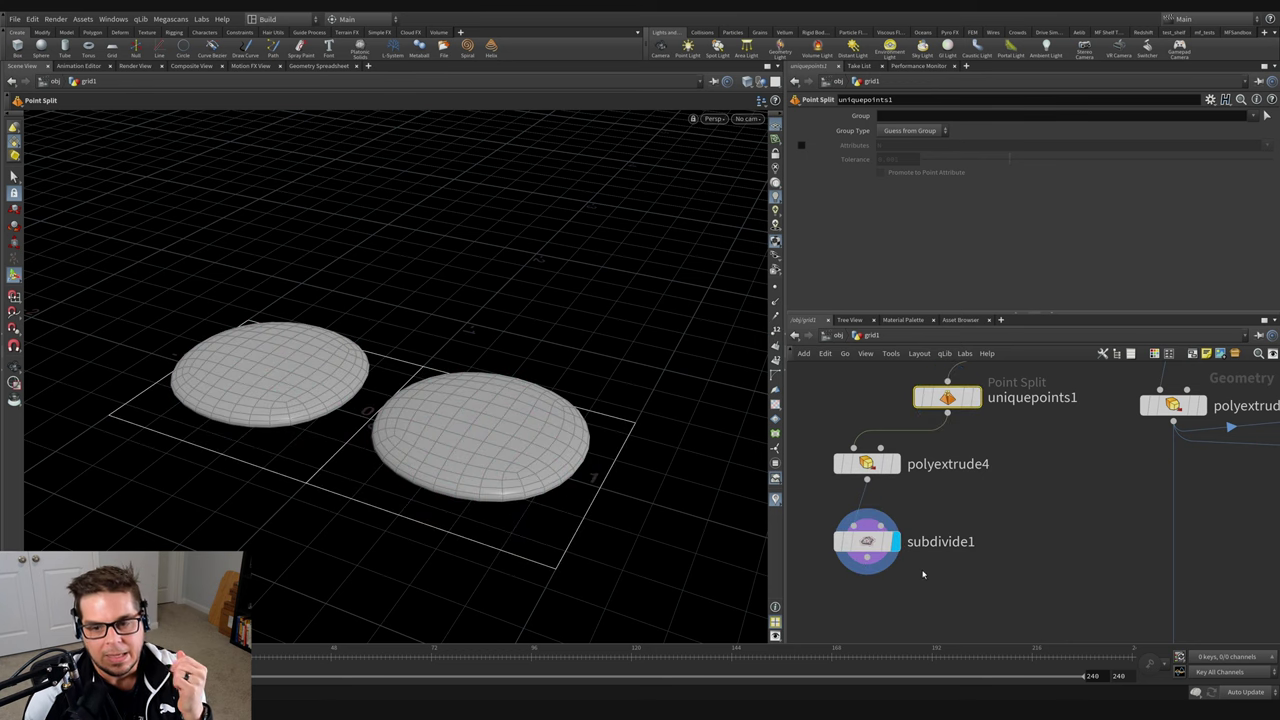
# Enable Override Crease Weight Attribute on subdivide1 and set the crease weight to 1.15.
pyautogui.click(840, 530)
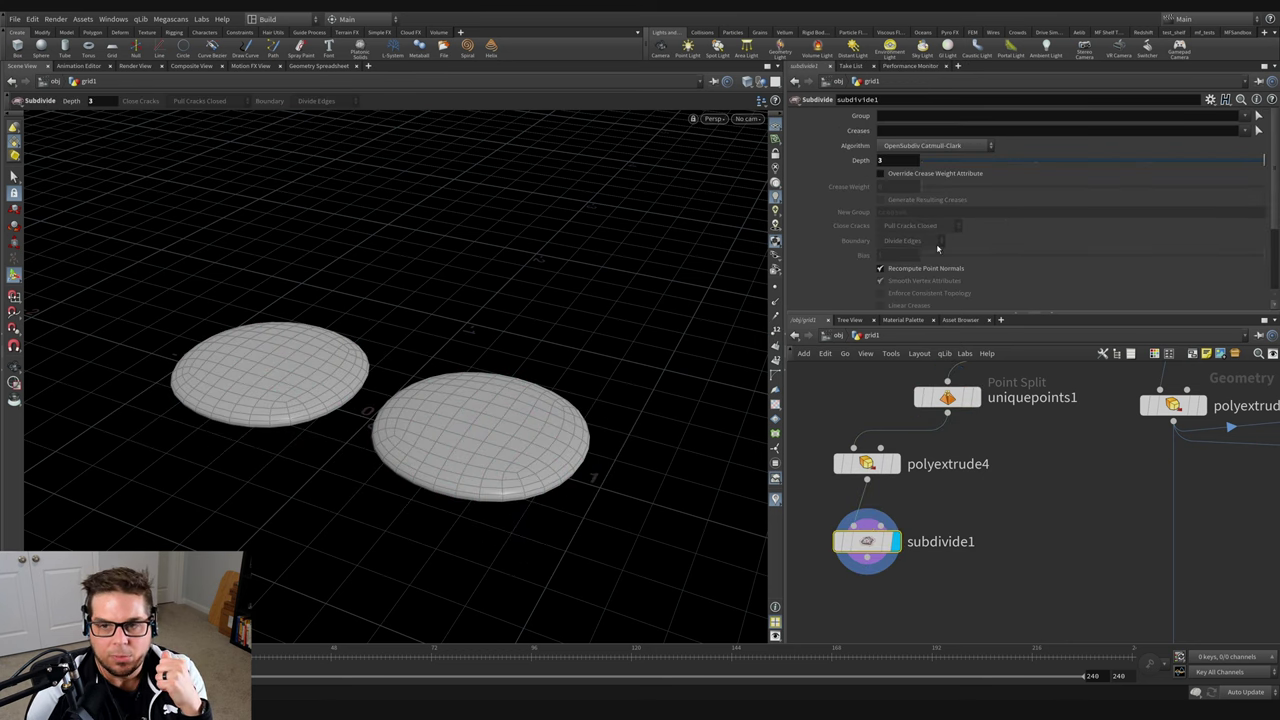
pyautogui.click(881, 174)
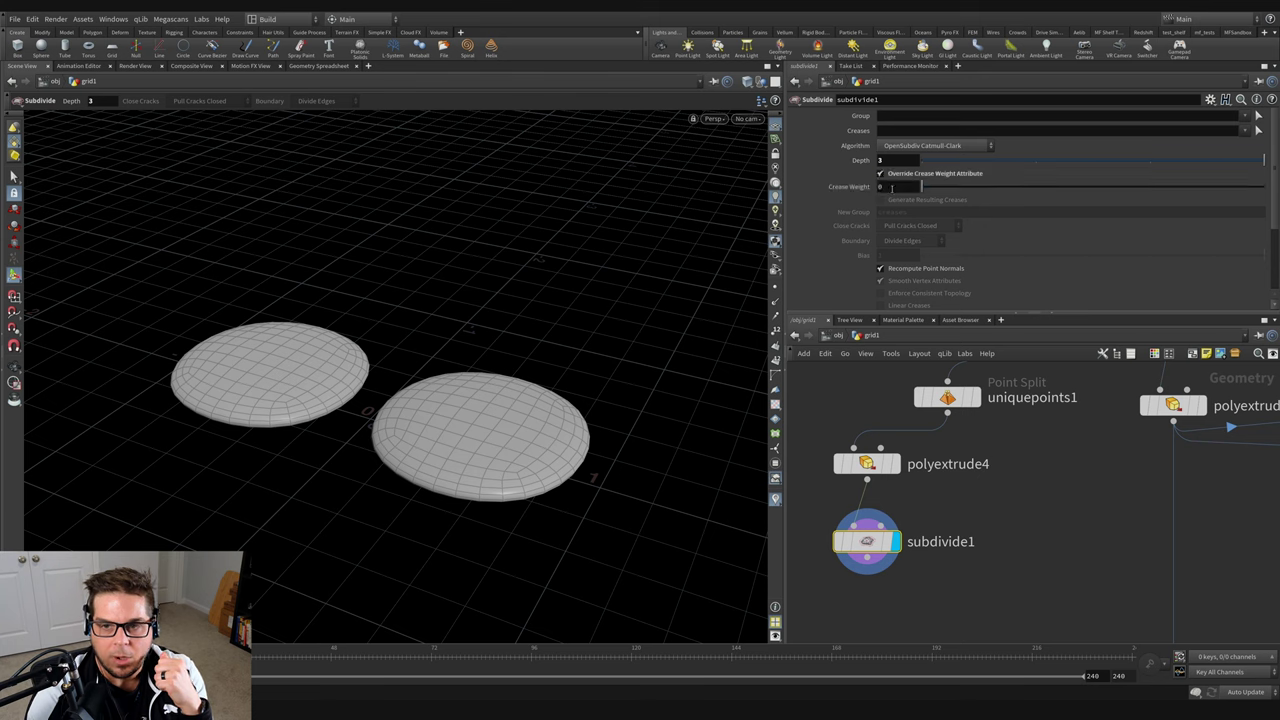
pyautogui.moveTo(922, 188); pyautogui.dragTo(962, 188)
pyautogui.click(908, 187)
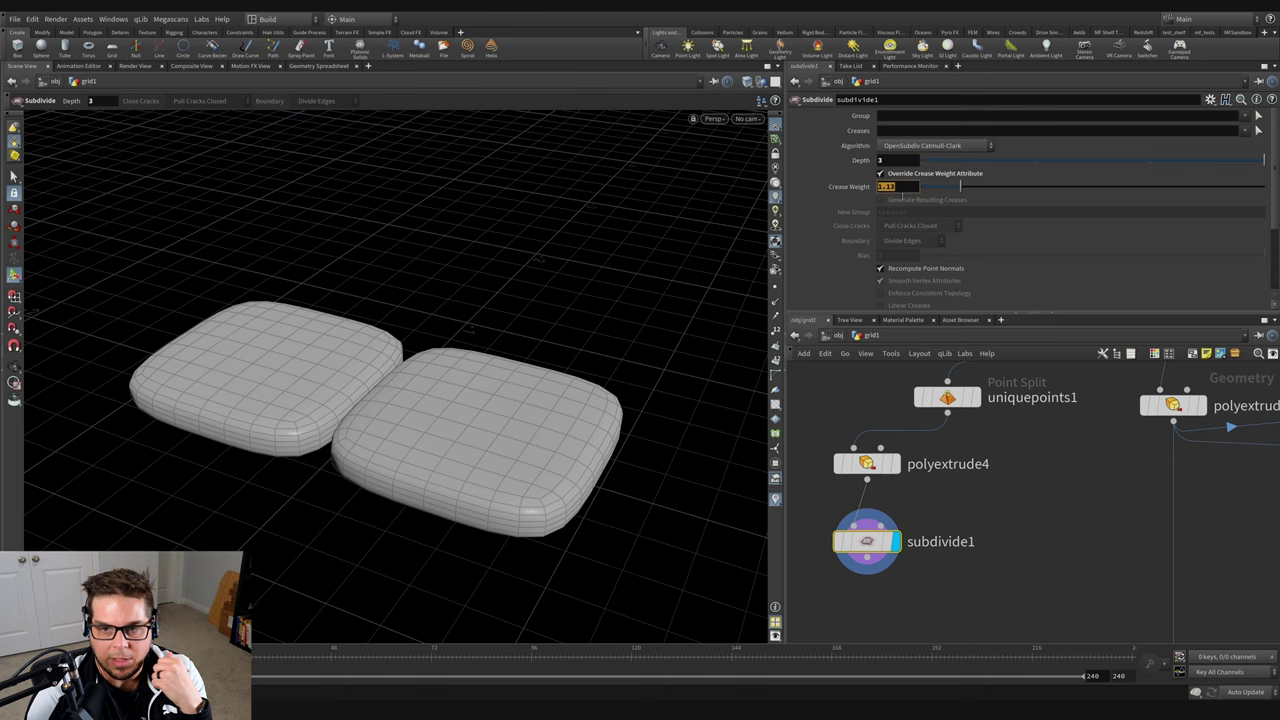
pyautogui.write('1')
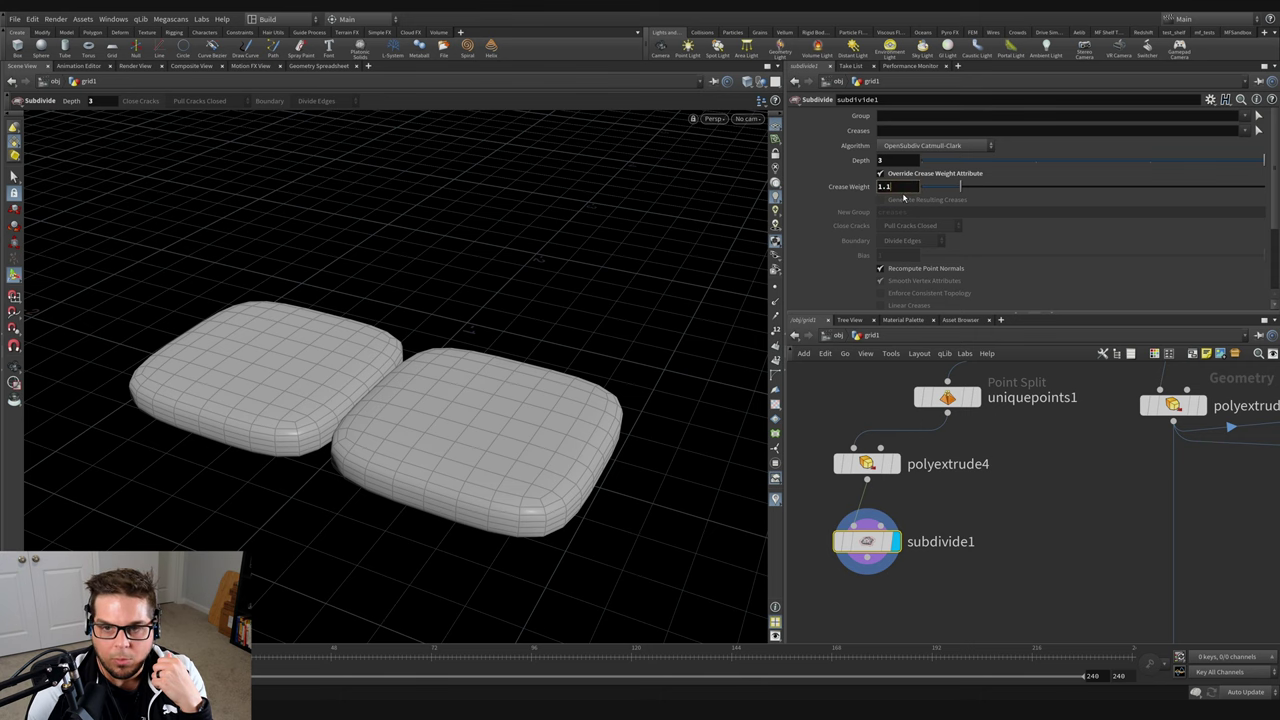
pyautogui.press('Return')
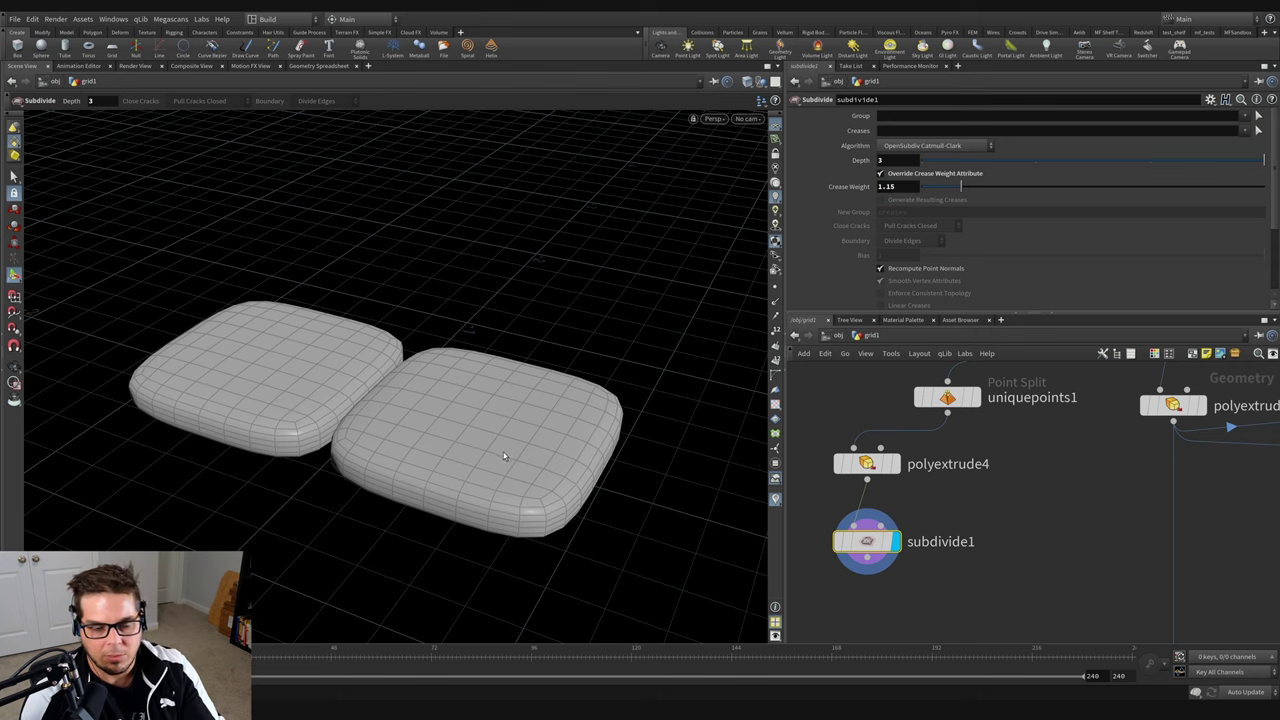
pyautogui.press('Escape')
pyautogui.moveTo(503, 452); pyautogui.dragTo(478, 445)
pyautogui.moveTo(349, 389); pyautogui.dragTo(250, 500)
pyautogui.press('Return')
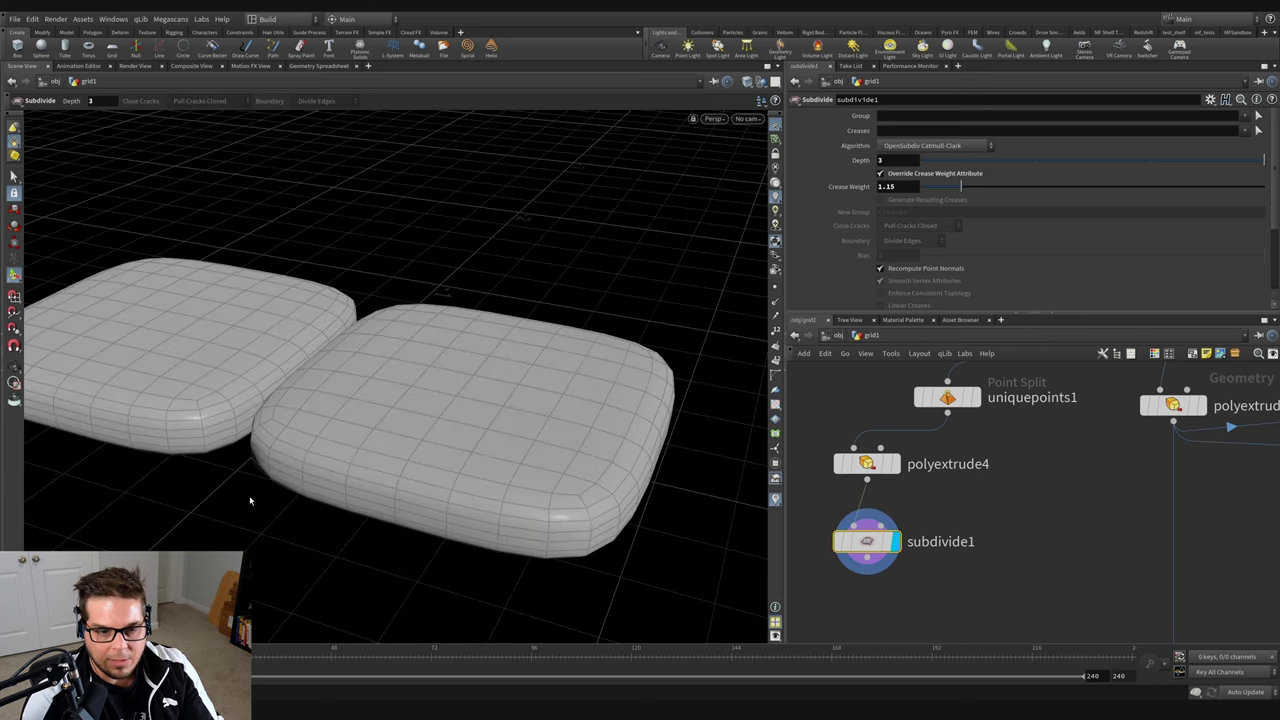
pyautogui.moveTo(471, 499); pyautogui.dragTo(481, 525)
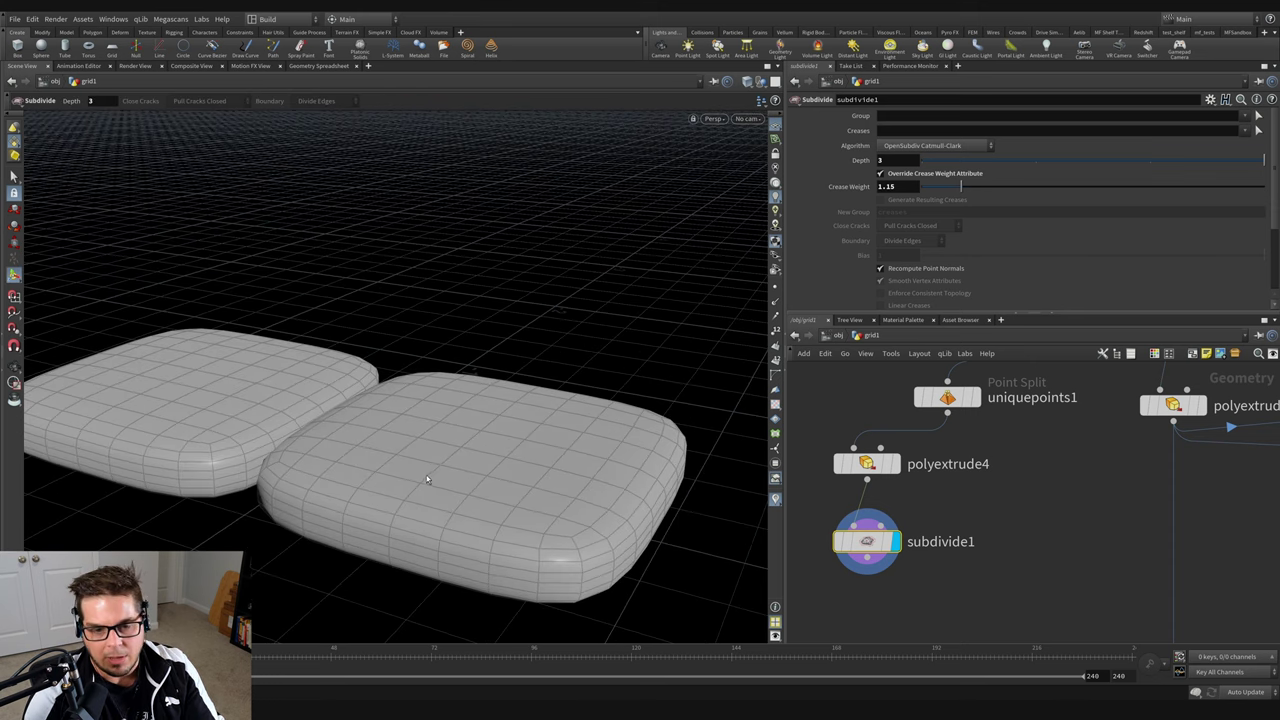
# Make room below uniquepoints1 by moving polyextrude4 and subdivide1 lower in the network, and display uniquepoints1.
pyautogui.click(948, 397)
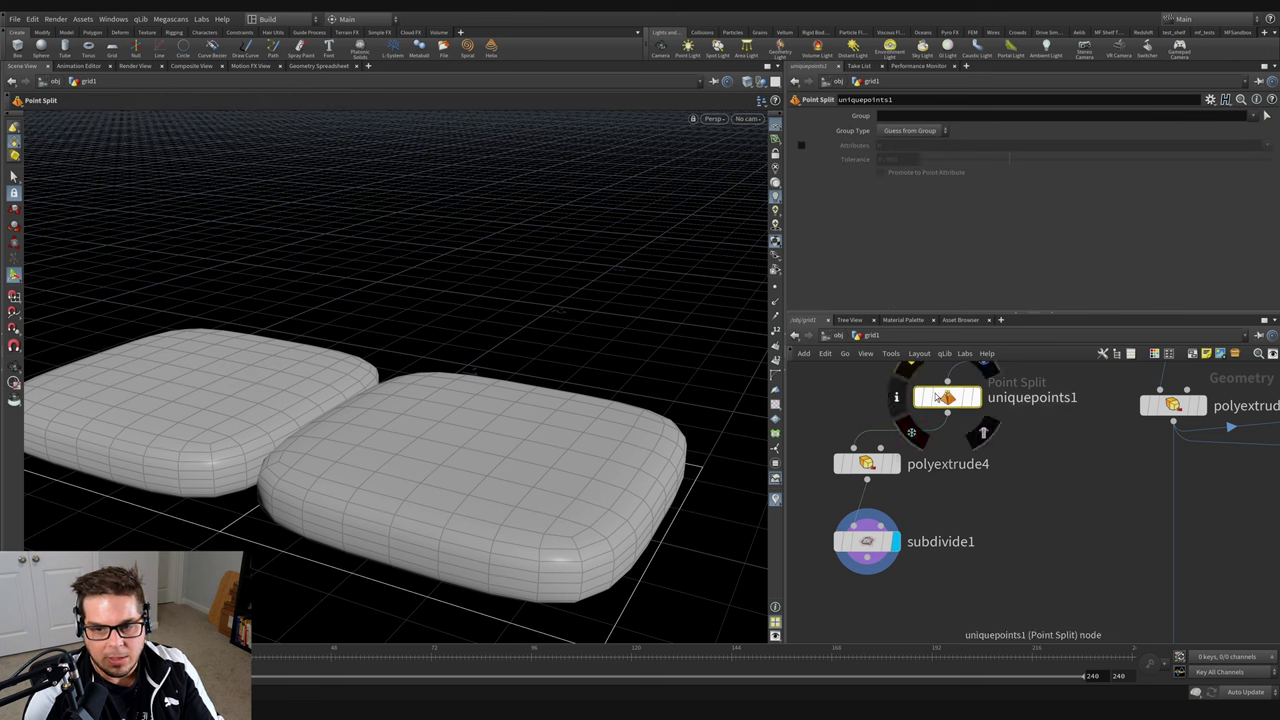
pyautogui.press('Delete')
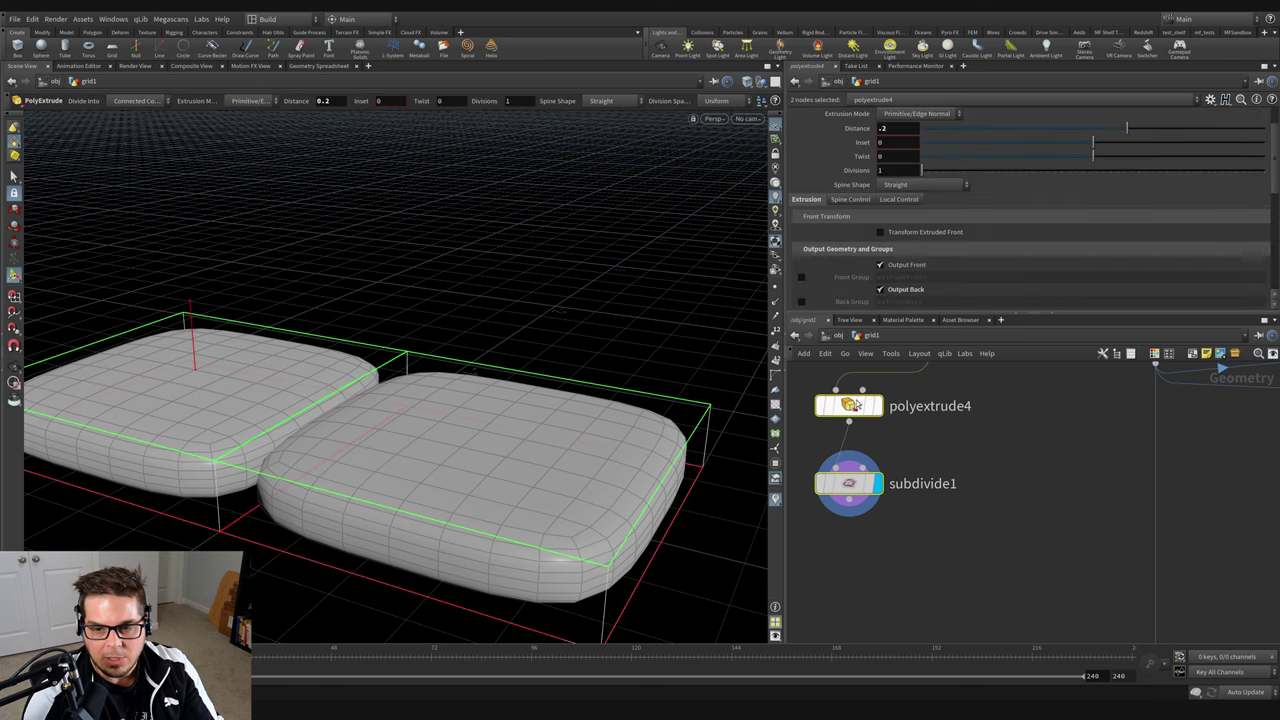
pyautogui.hotkey('ctrl', 'z')
pyautogui.click(959, 419)
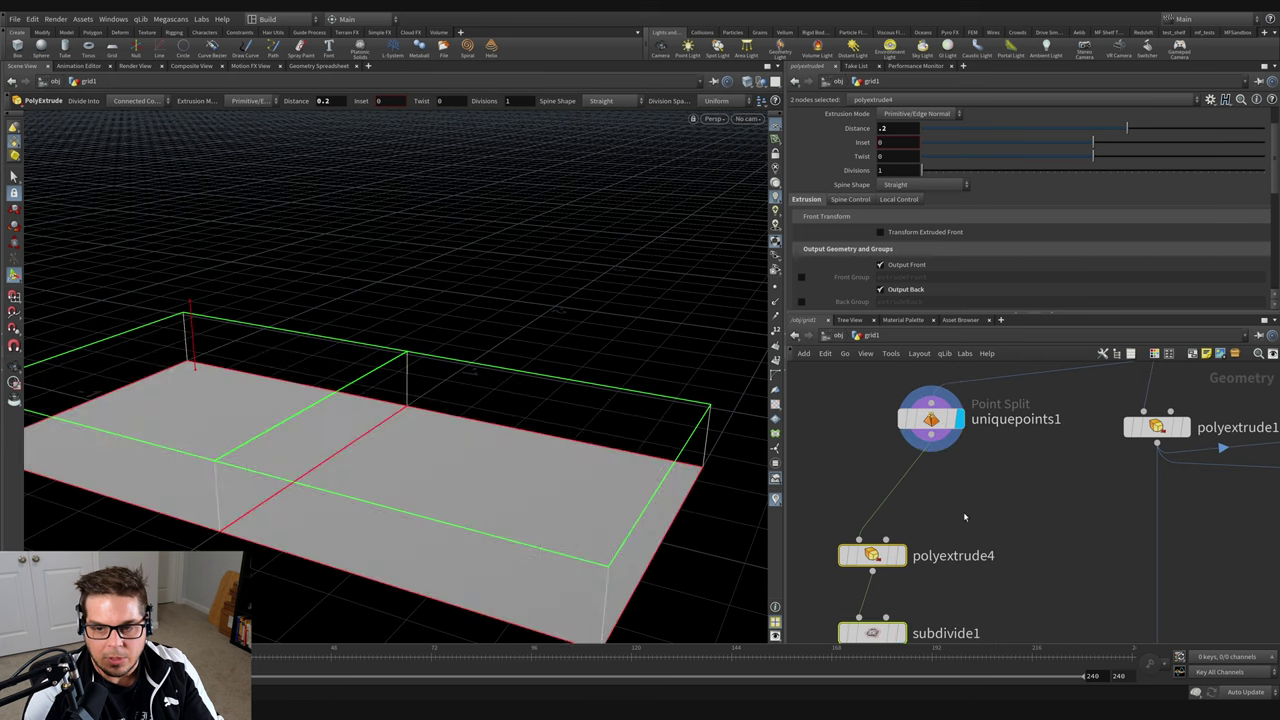
# Insert a Subdivide node between uniquepoints1 and polyextrude4, display it, and set its depth to 2.
pyautogui.press('Tab')
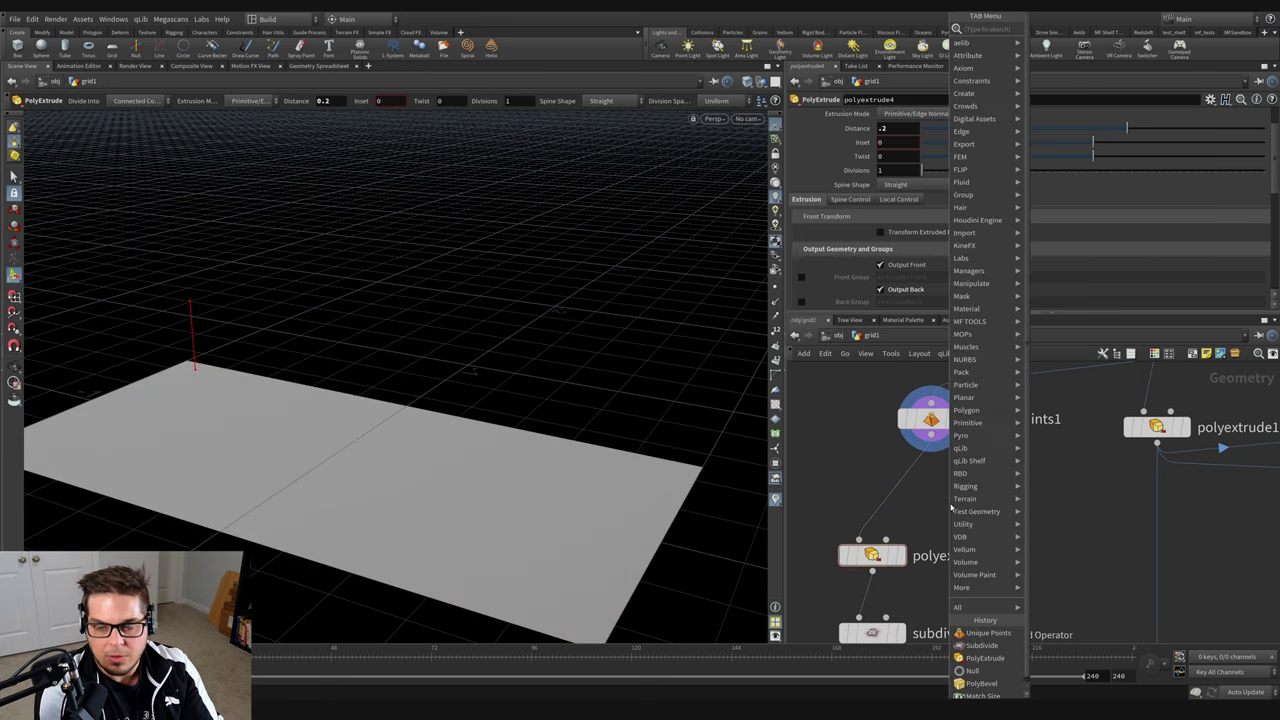
pyautogui.write('subdivi')
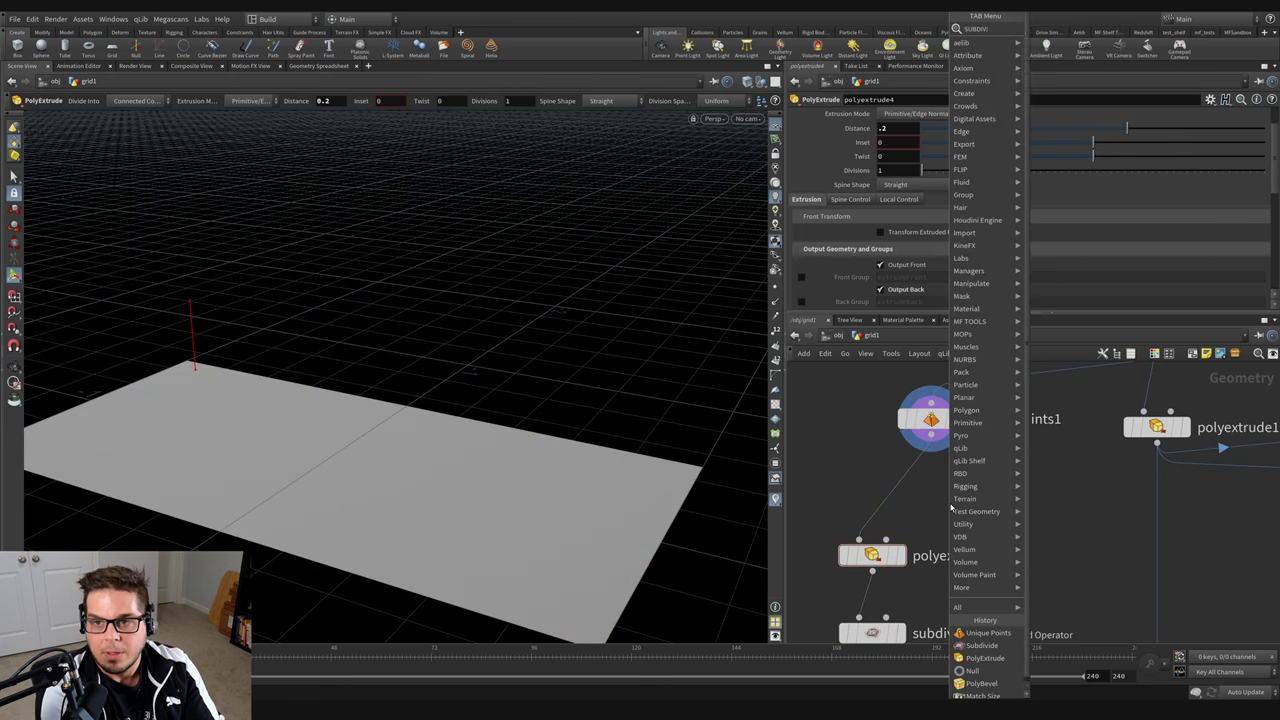
pyautogui.press('Return')
pyautogui.click(884, 486)
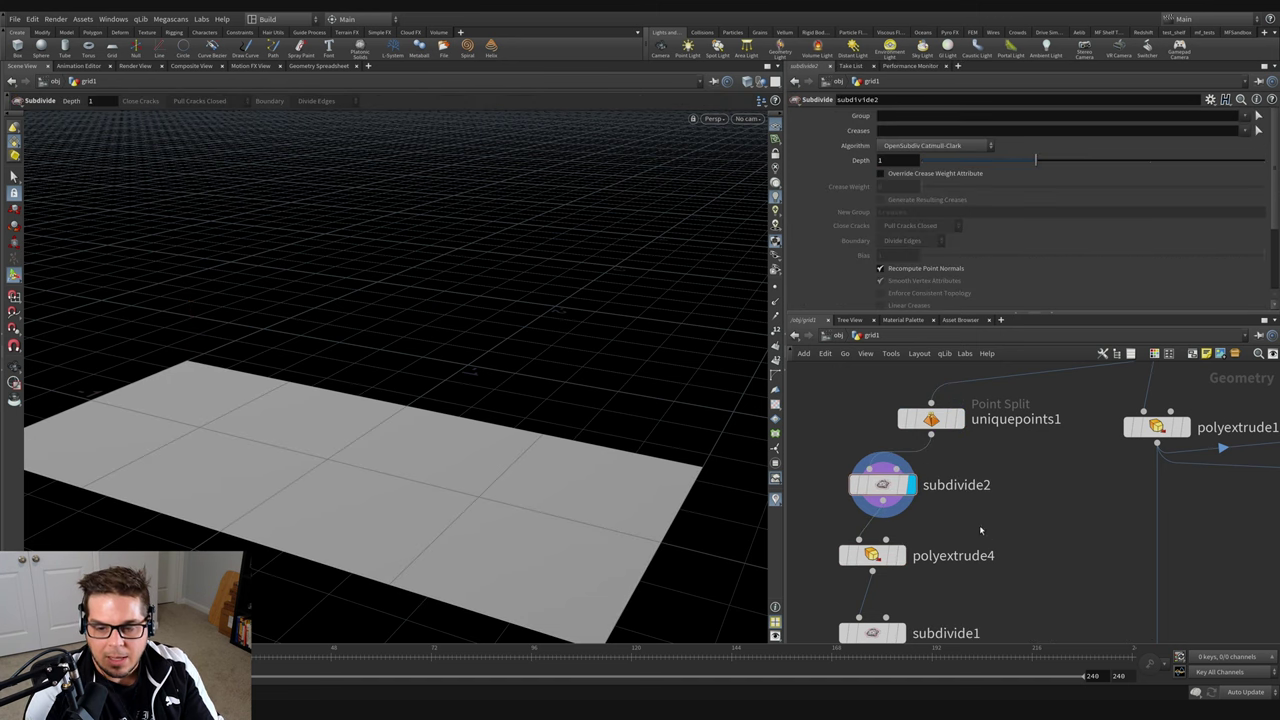
pyautogui.moveTo(1045, 158); pyautogui.dragTo(1135, 174)
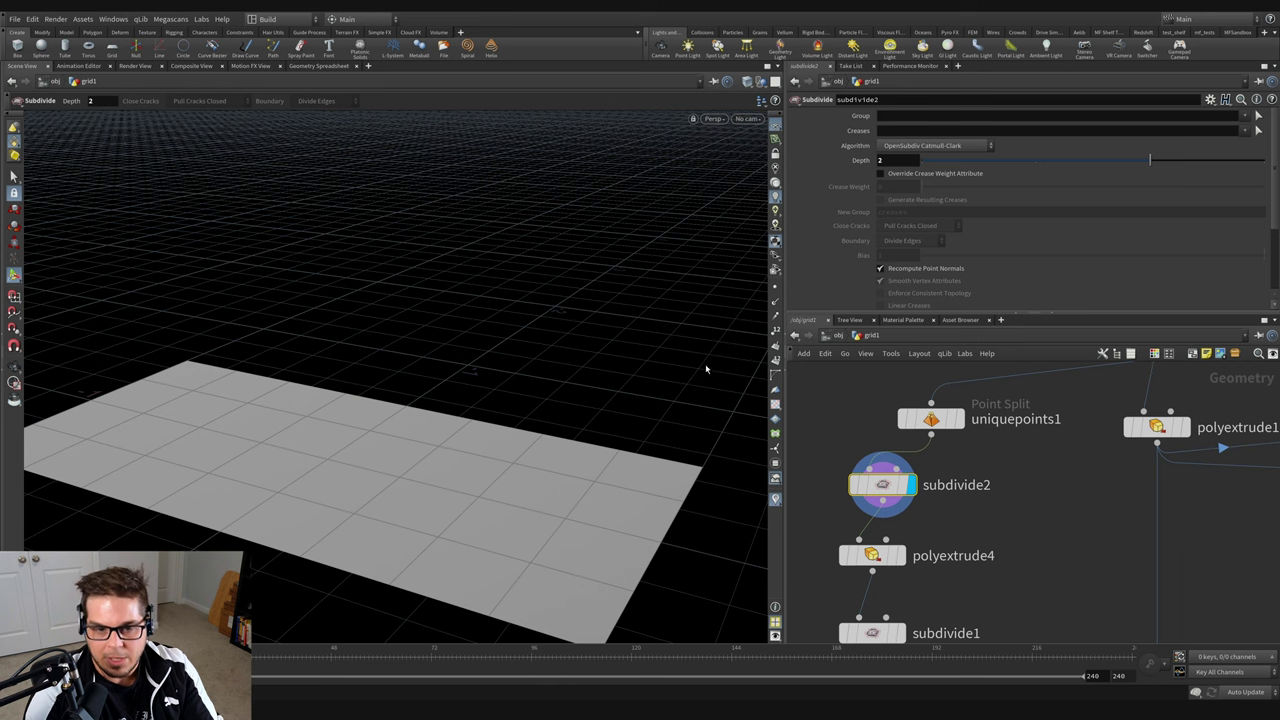
# Display polyextrude4 and subdivide1 in turn to inspect the extruded and rounded blocks from several angles.
pyautogui.moveTo(509, 474); pyautogui.dragTo(443, 315)
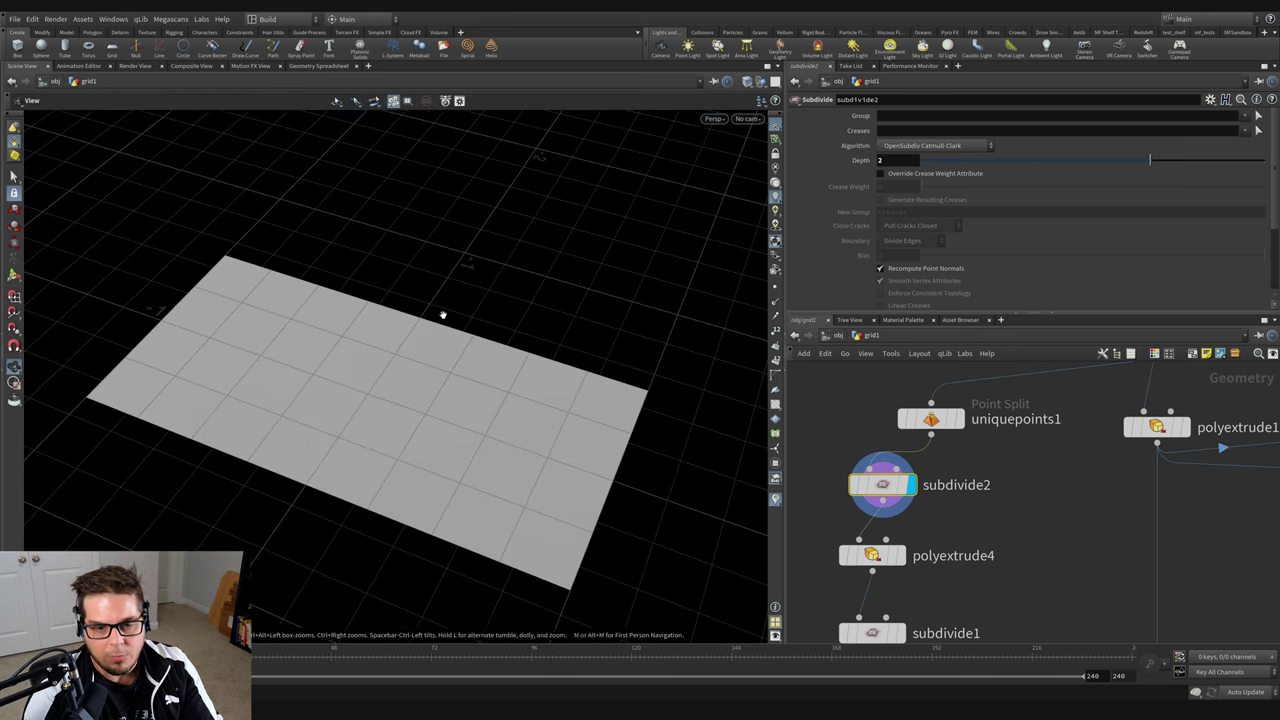
pyautogui.press('Return')
pyautogui.moveTo(1071, 529); pyautogui.dragTo(1022, 442, button='middle')
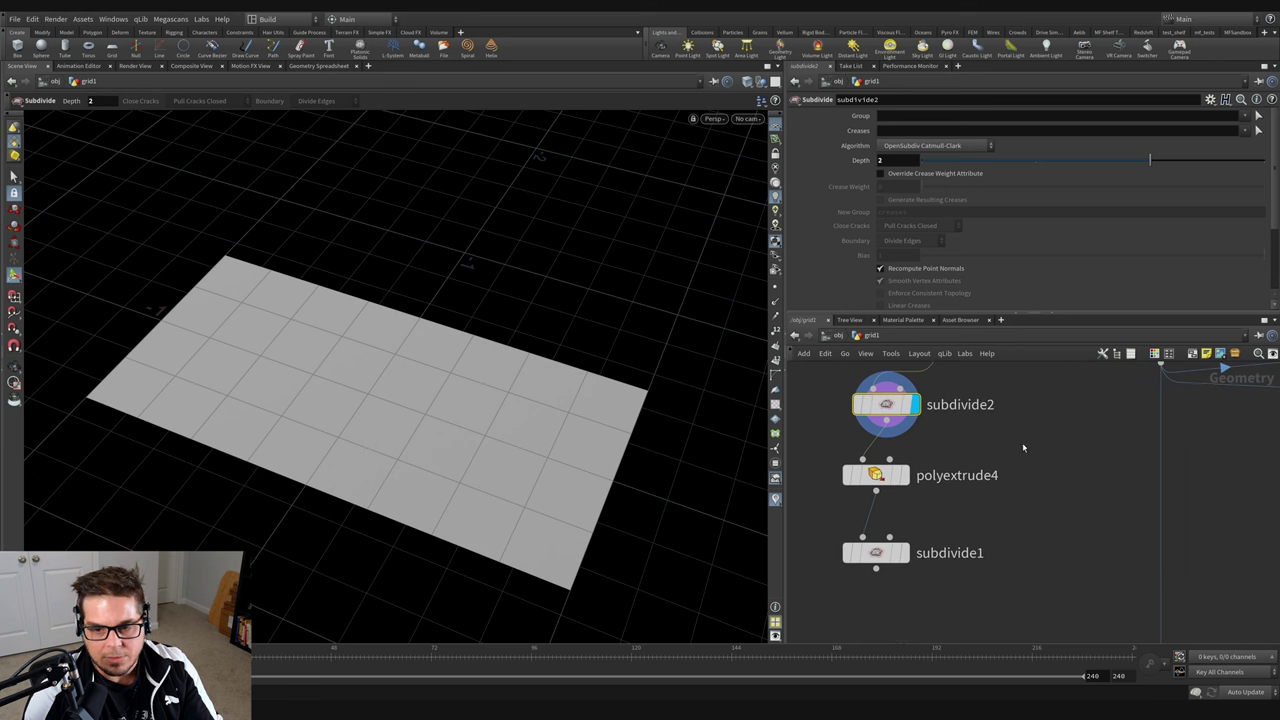
pyautogui.click(905, 555)
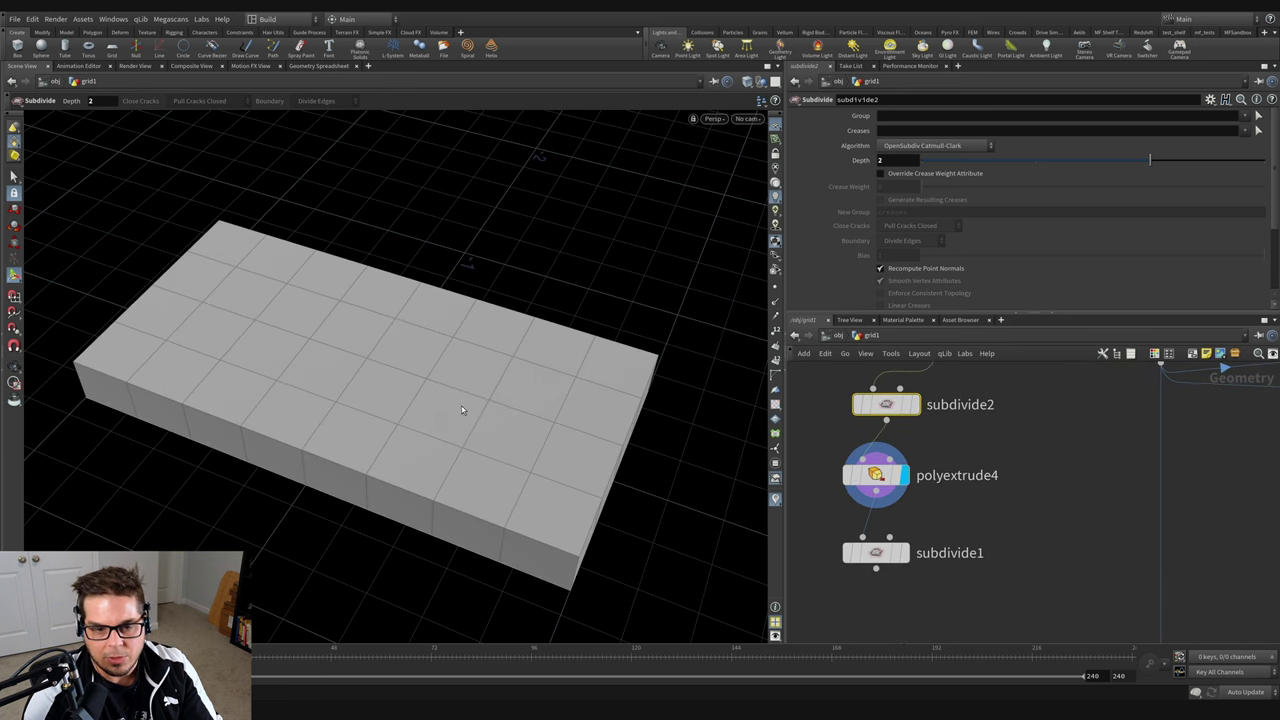
pyautogui.press('Escape')
pyautogui.moveTo(451, 466); pyautogui.dragTo(485, 417)
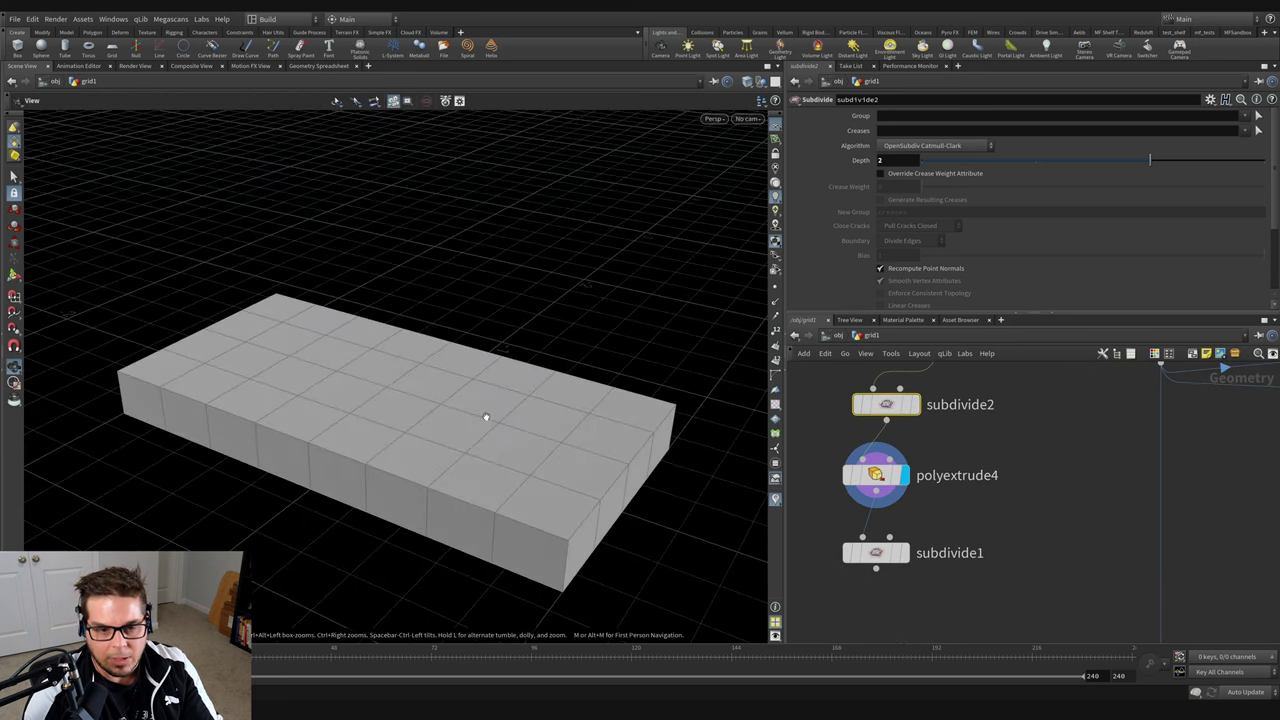
pyautogui.moveTo(587, 540); pyautogui.dragTo(590, 524)
pyautogui.click(906, 553)
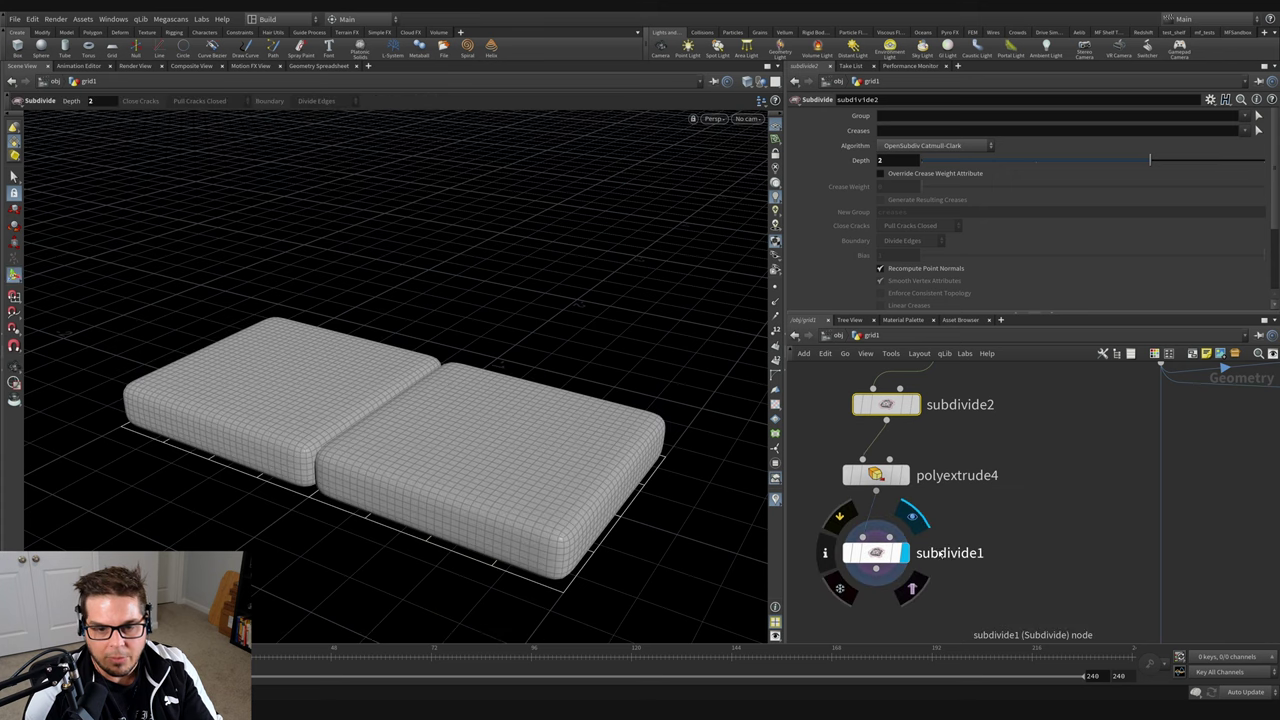
pyautogui.click(980, 587)
pyautogui.keyDown('alt'); pyautogui.moveTo(380, 514); pyautogui.dragTo(500, 508, button='right'); pyautogui.keyUp('alt')
pyautogui.keyDown('alt'); pyautogui.moveTo(500, 508); pyautogui.dragTo(460, 428); pyautogui.keyUp('alt')
pyautogui.press('Return')
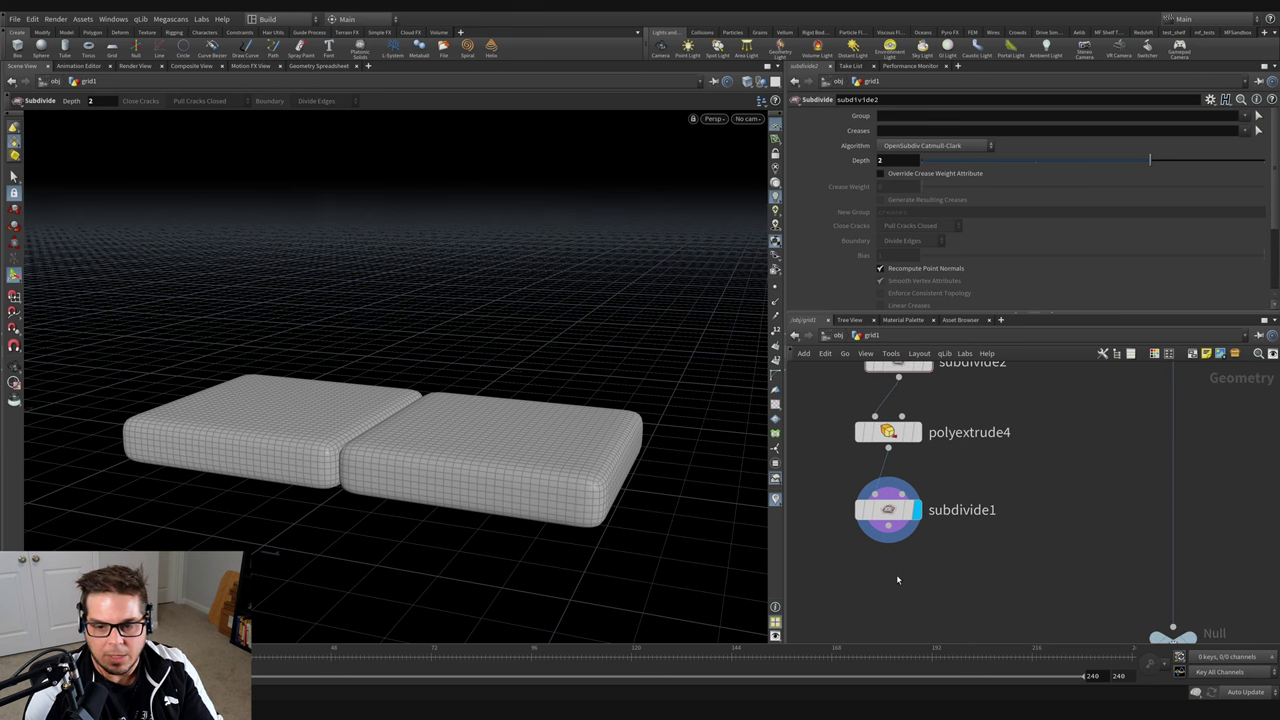
# Add a Mountain node below subdivide1, connect it to subdivide1's output and display it.
pyautogui.press('Tab')
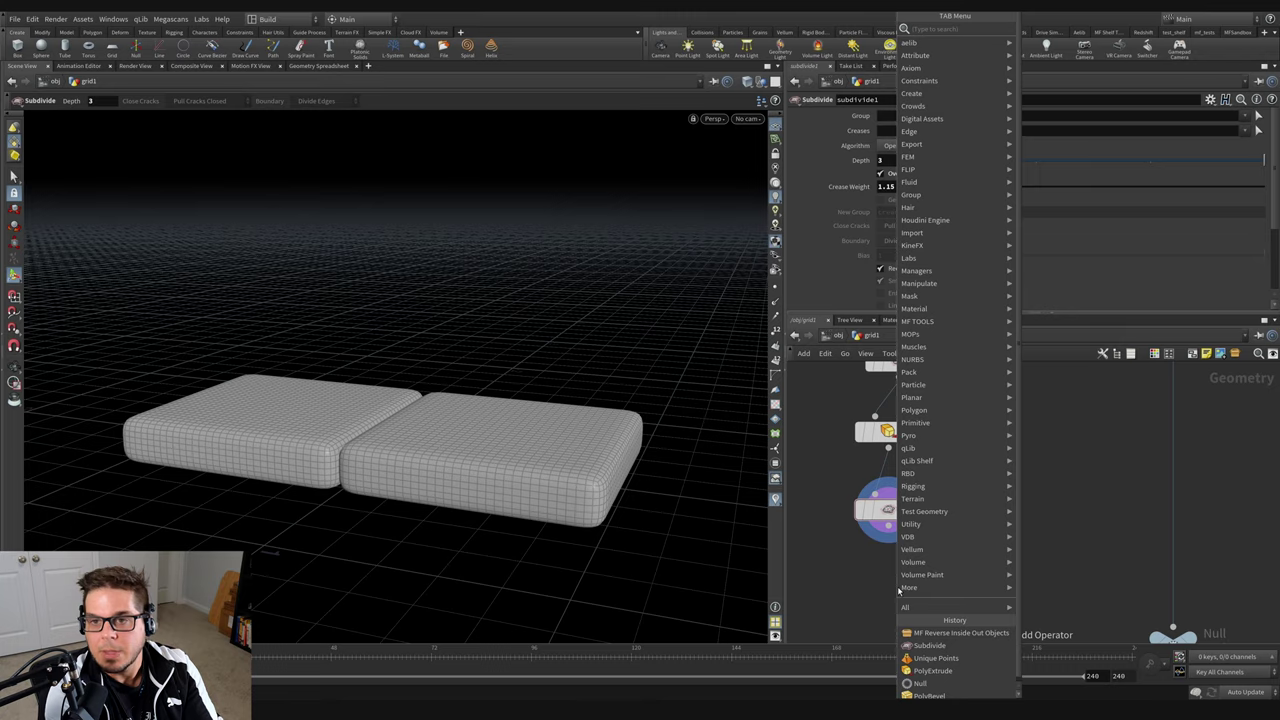
pyautogui.write('mountain')
pyautogui.press('Return')
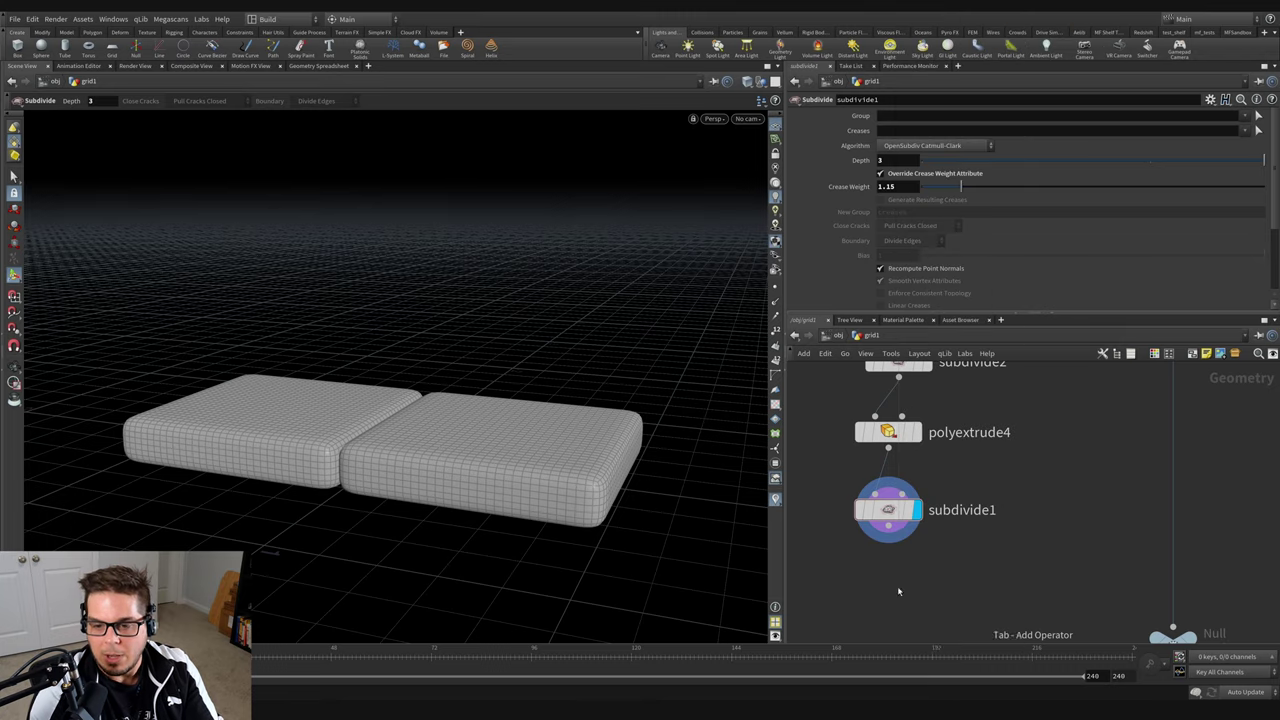
pyautogui.click(888, 582)
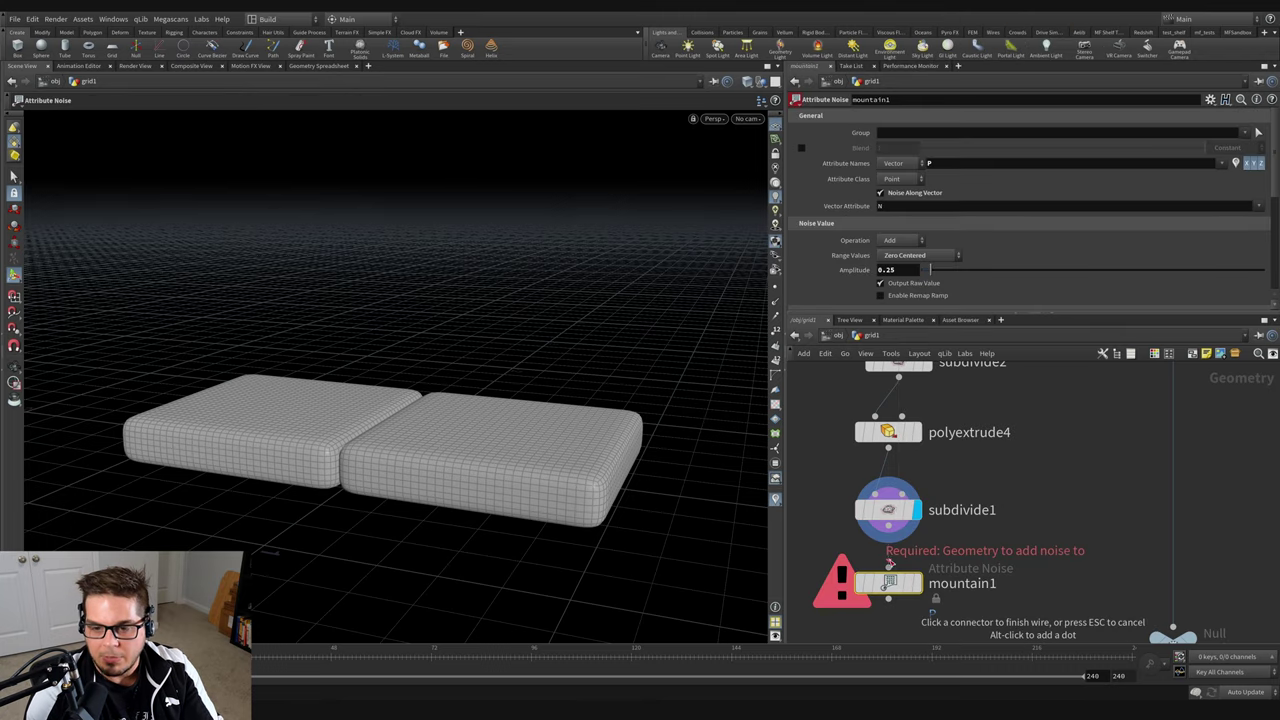
pyautogui.click(889, 567)
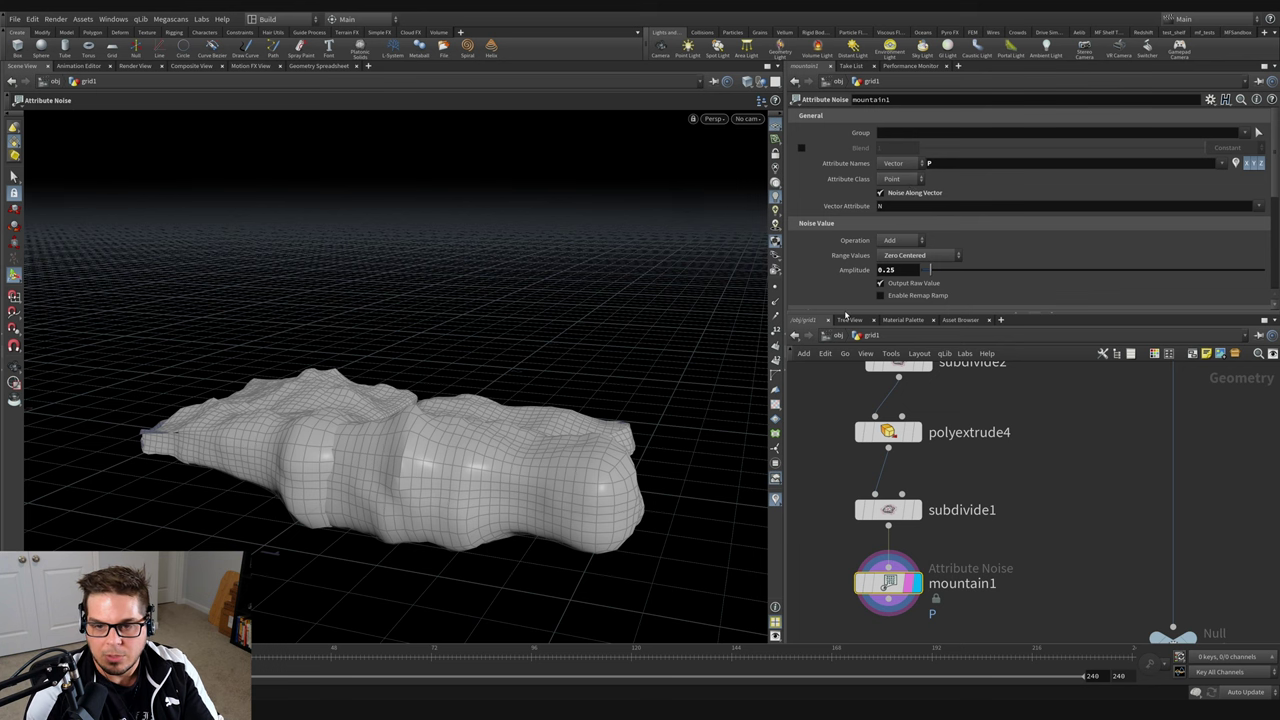
# Try a noise amplitude of 0.175 and an element size of 1.44 on mountain1.
pyautogui.moveTo(845, 314); pyautogui.dragTo(845, 326)
pyautogui.moveTo(429, 374); pyautogui.dragTo(378, 474)
pyautogui.moveTo(940, 273)
pyautogui.mouseDown()
pyautogui.moveTo(962, 271)
pyautogui.moveTo(920, 273)
pyautogui.moveTo(933, 275)
pyautogui.mouseUp()
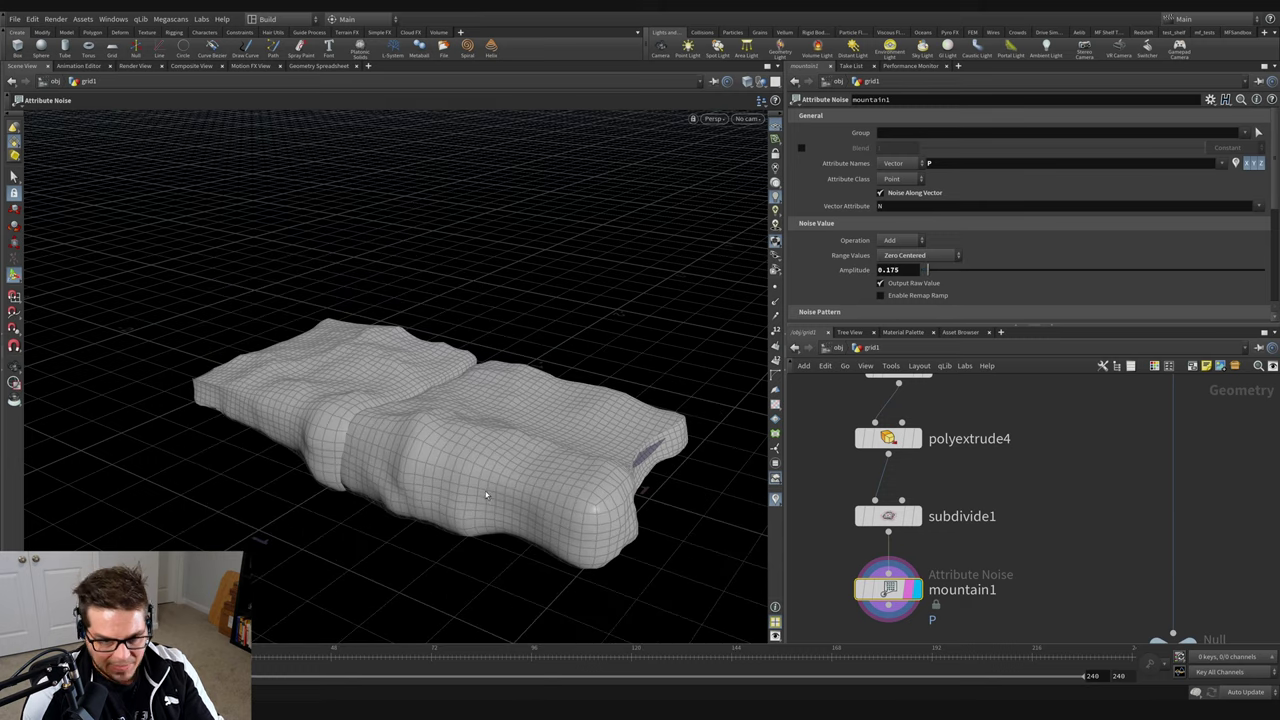
pyautogui.moveTo(571, 414); pyautogui.dragTo(523, 403)
pyautogui.scroll(-2, 832, 267)
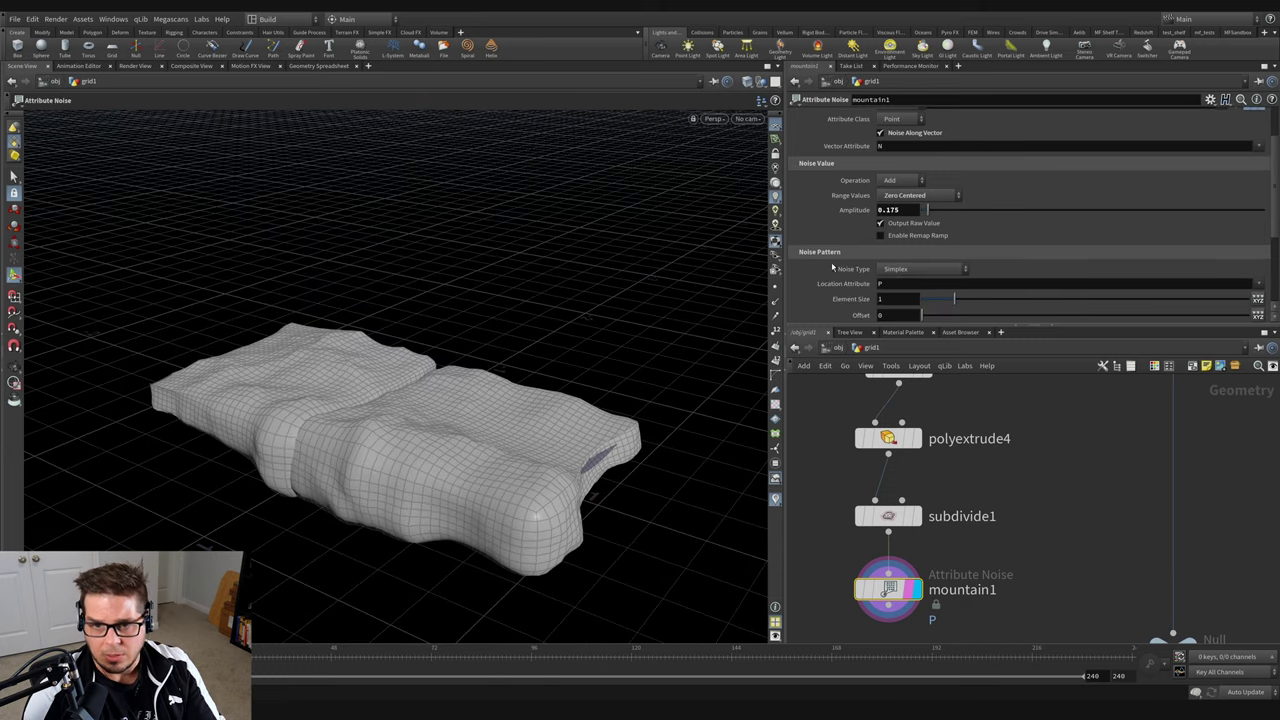
pyautogui.scroll(-1, 832, 267)
pyautogui.moveTo(932, 180); pyautogui.dragTo(929, 218)
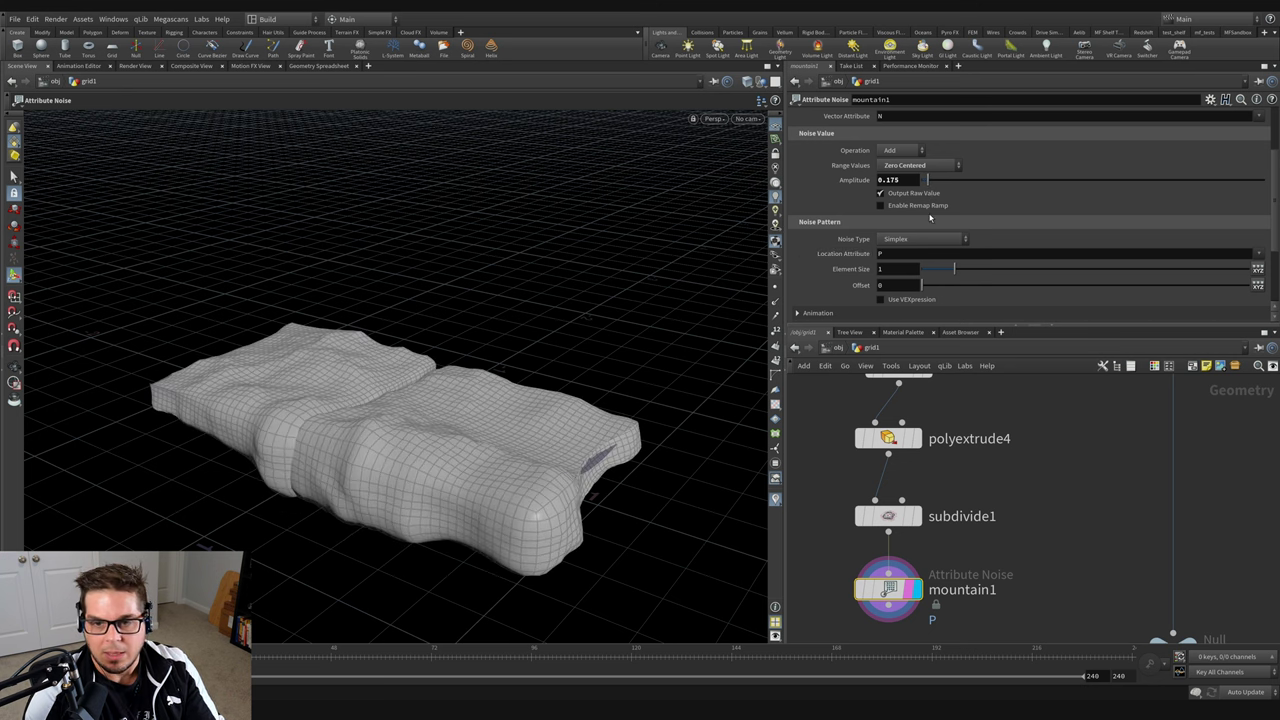
pyautogui.moveTo(954, 270)
pyautogui.mouseDown()
pyautogui.moveTo(927, 288)
pyautogui.moveTo(942, 270)
pyautogui.moveTo(985, 270)
pyautogui.moveTo(968, 270)
pyautogui.mouseUp()
# Set mountain1's fractal roughness to 0 and its noise element size to 0.55.
pyautogui.scroll(-3, 830, 286)
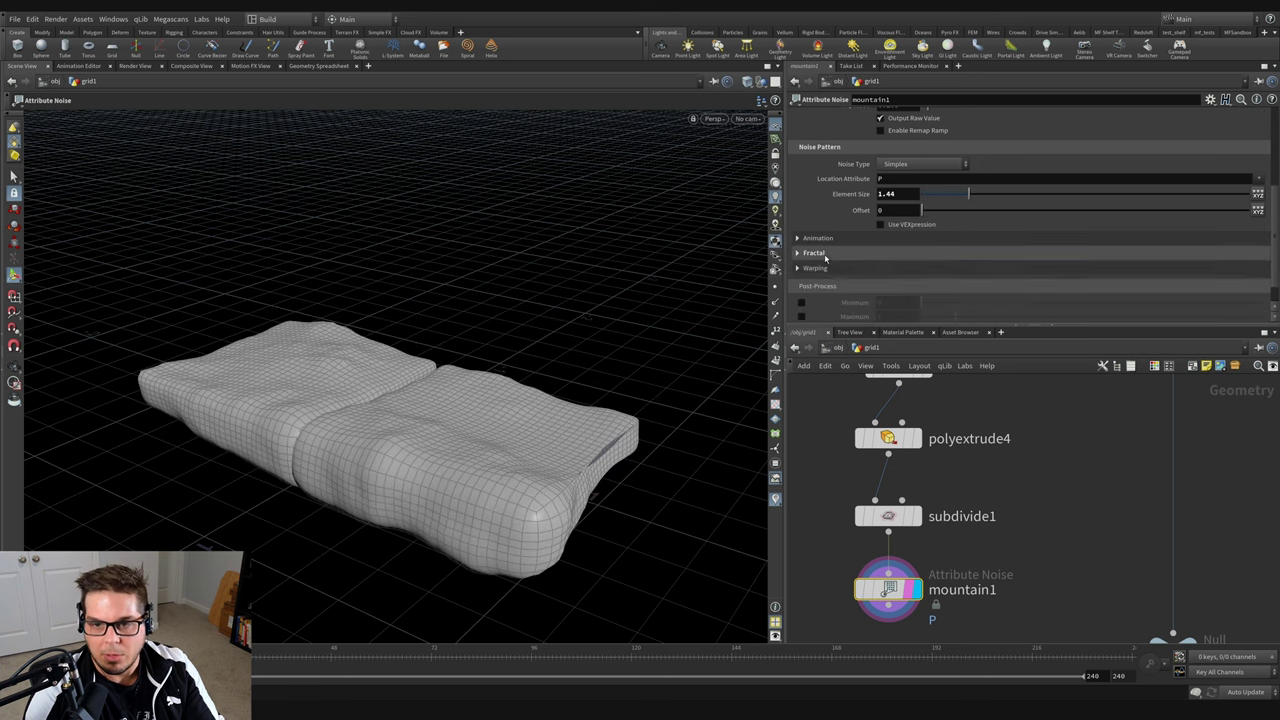
pyautogui.moveTo(1038, 315); pyautogui.dragTo(879, 315)
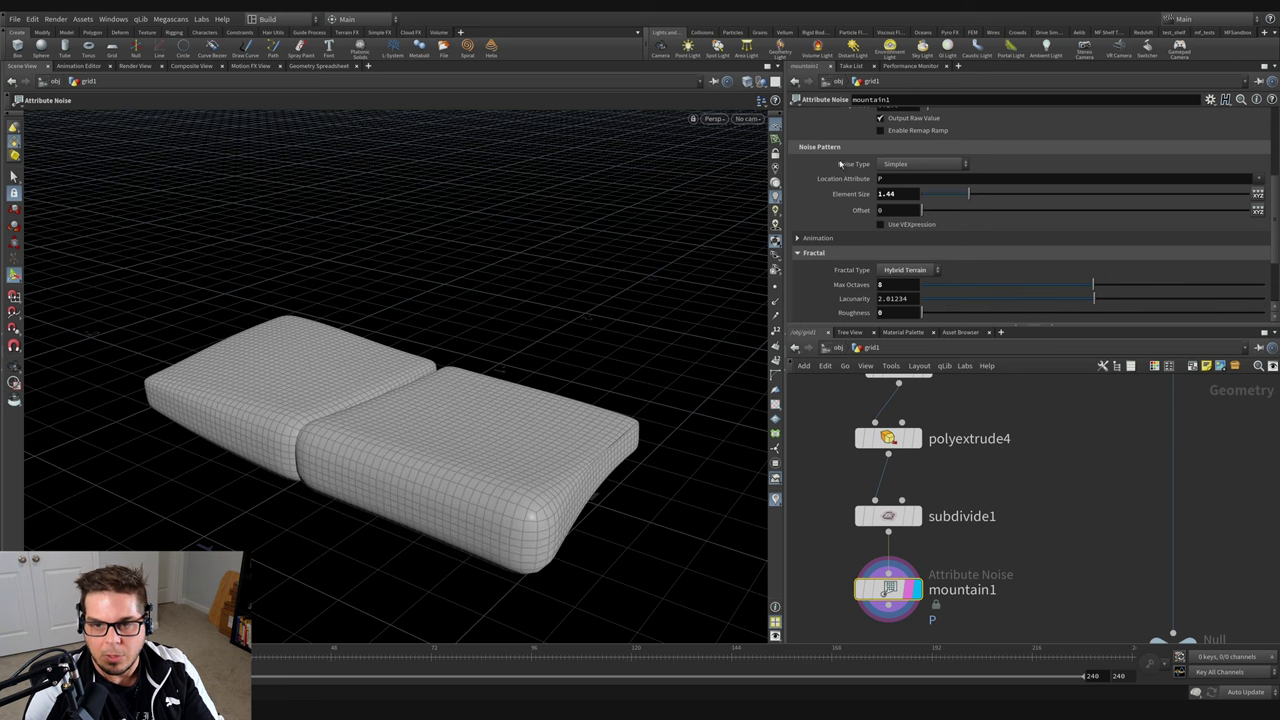
pyautogui.scroll(2, 825, 236)
pyautogui.moveTo(969, 253); pyautogui.dragTo(941, 263)
# Reduce mountain1's noise amplitude to 0.015 and set the element size to 0.5.
pyautogui.moveTo(927, 166); pyautogui.dragTo(921, 168)
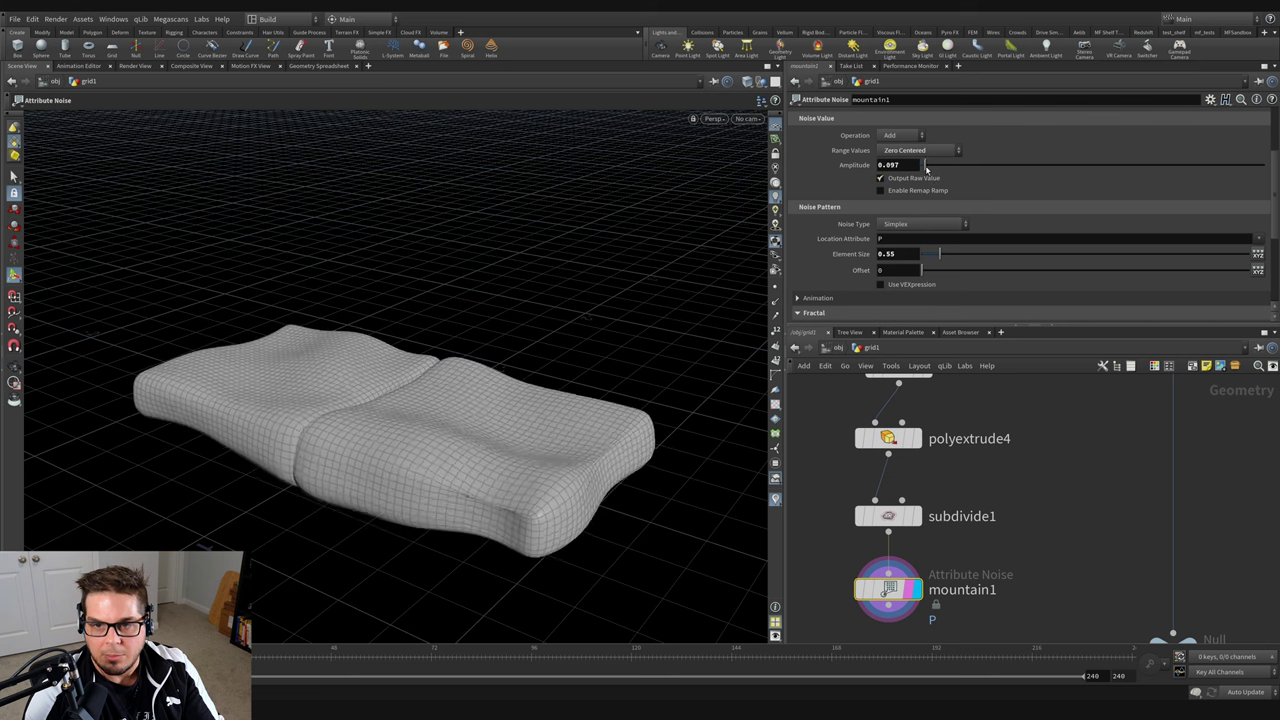
pyautogui.moveTo(889, 177); pyautogui.dragTo(962, 205, button='middle')
pyautogui.keyDown('alt'); pyautogui.moveTo(376, 440); pyautogui.dragTo(694, 509); pyautogui.keyUp('alt')
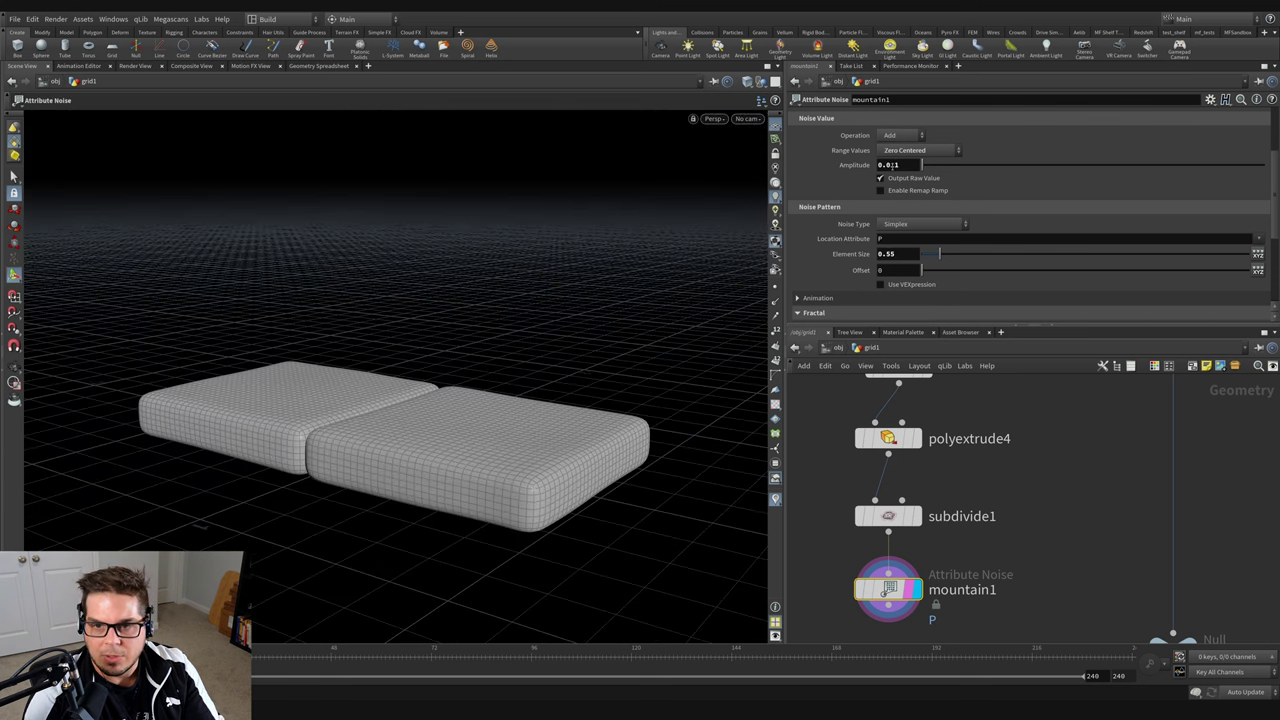
pyautogui.write('.0')
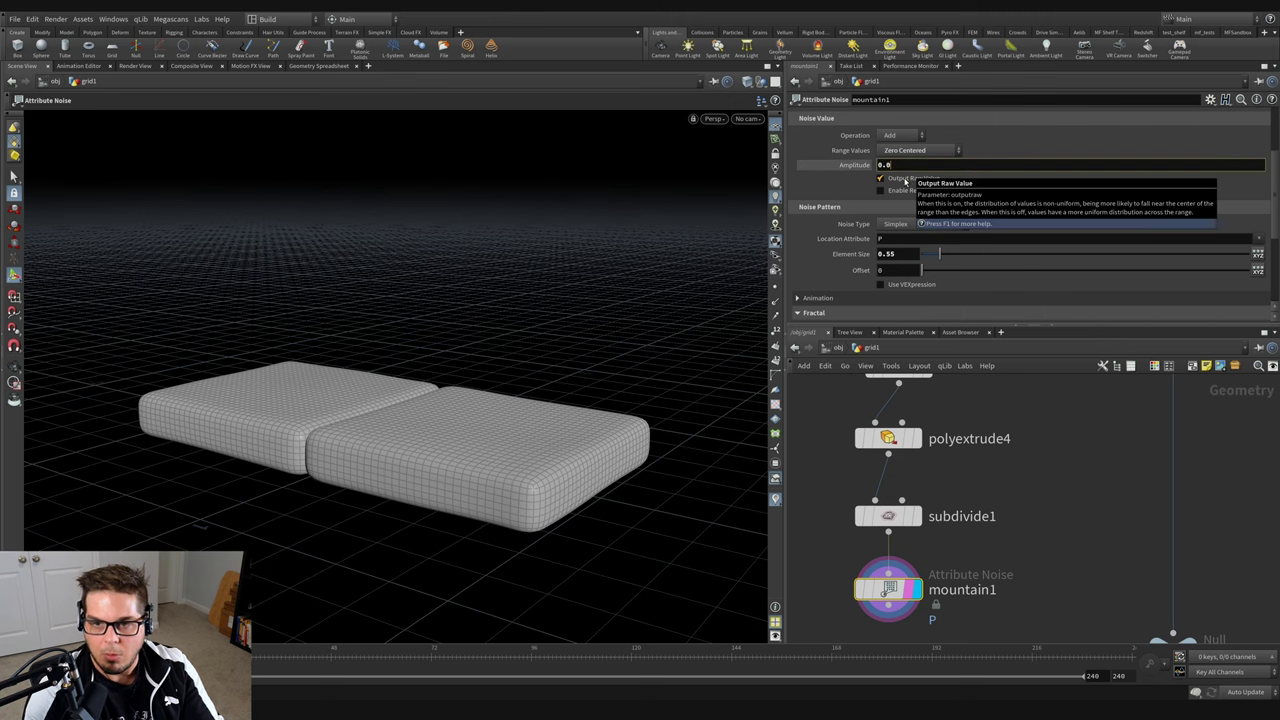
pyautogui.press('Return')
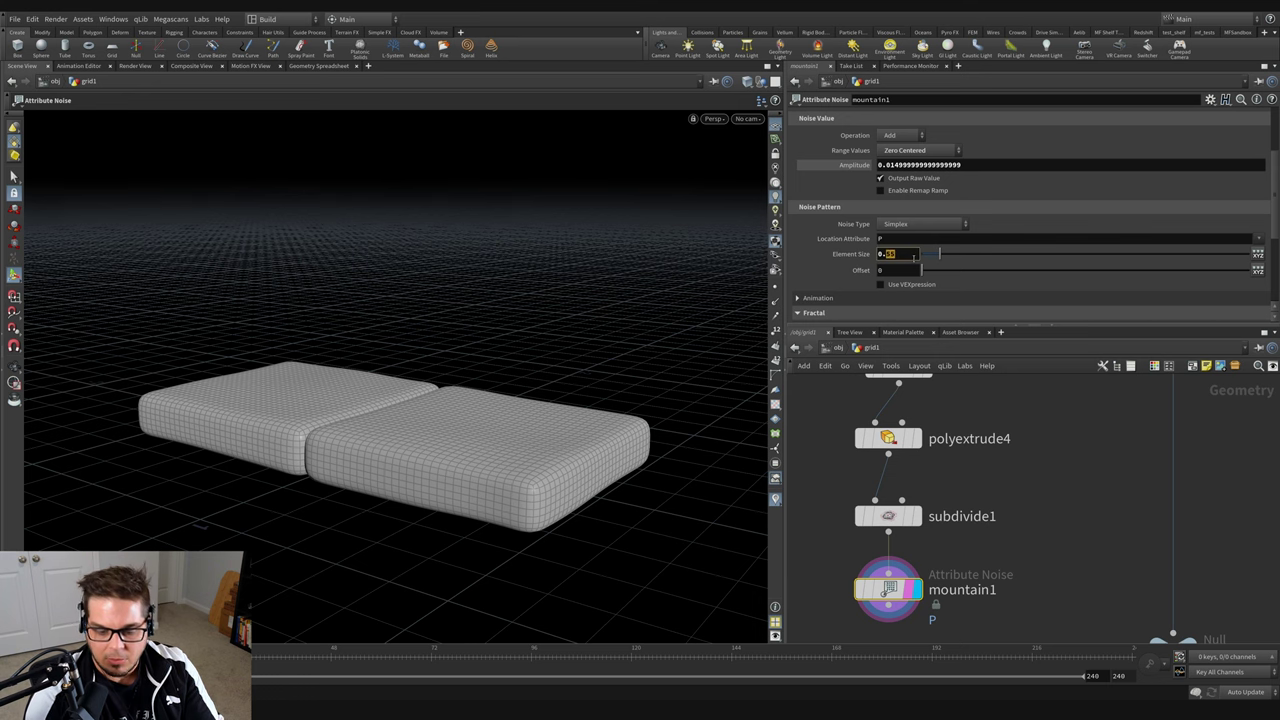
pyautogui.press('Return')
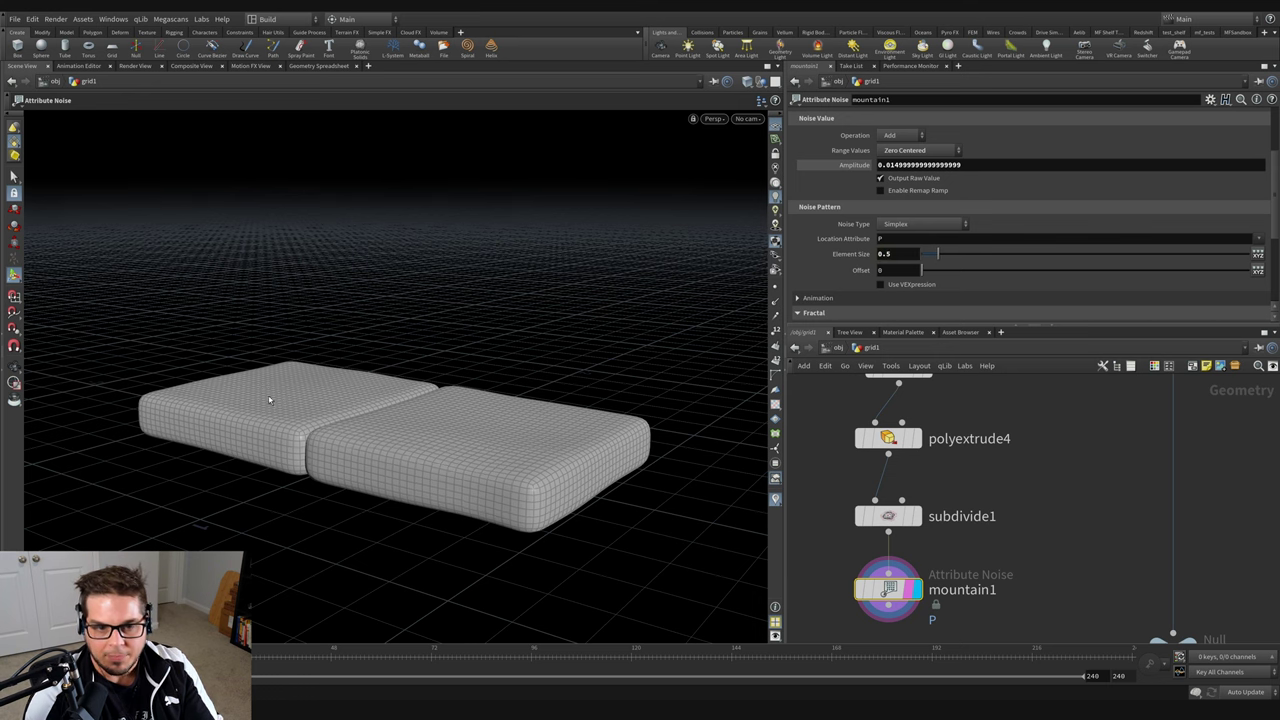
# Toggle mountain1's bypass on and off to compare the blocks with and without the noise, leaving it active.
pyautogui.moveTo(268, 400); pyautogui.dragTo(666, 466)
pyautogui.click(852, 557)
pyautogui.click(852, 557)
pyautogui.click(852, 557)
pyautogui.click(852, 557)
pyautogui.moveTo(601, 525); pyautogui.dragTo(630, 420)
pyautogui.moveTo(882, 588)
pyautogui.click(852, 555)
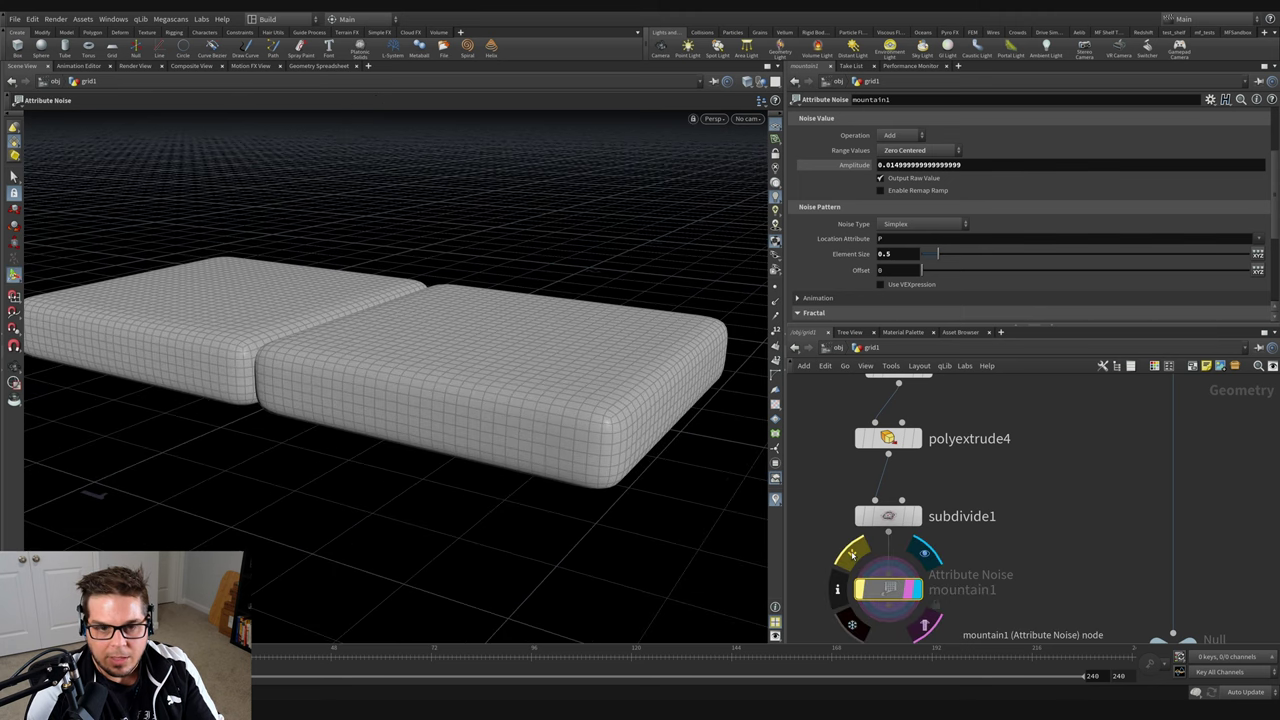
pyautogui.press('space')
pyautogui.moveTo(490, 330); pyautogui.dragTo(513, 404)
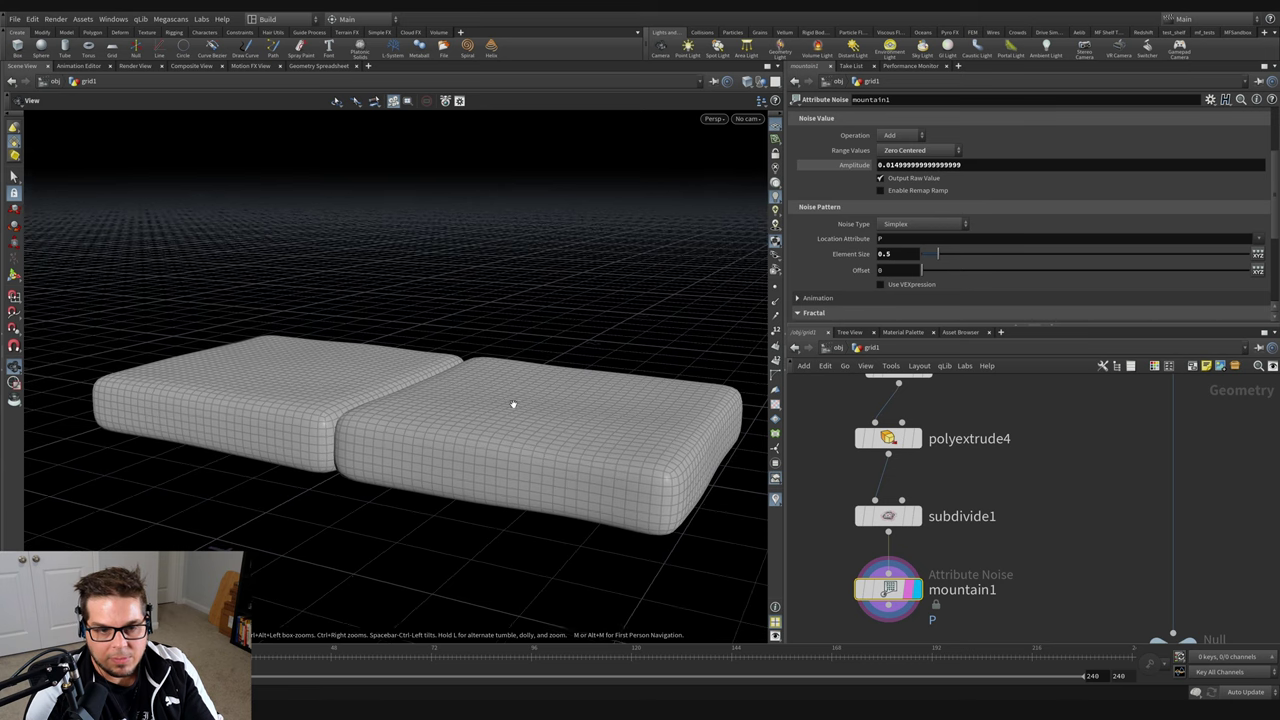
pyautogui.press('space')
pyautogui.moveTo(580, 434); pyautogui.dragTo(741, 577)
# Move polyextrude4, subdivide1 and mountain1 aside to free space below subdivide2, align subdivide2 under uniquepoints1, and display uniquepoints1.
pyautogui.scroll(-3, 993, 552)
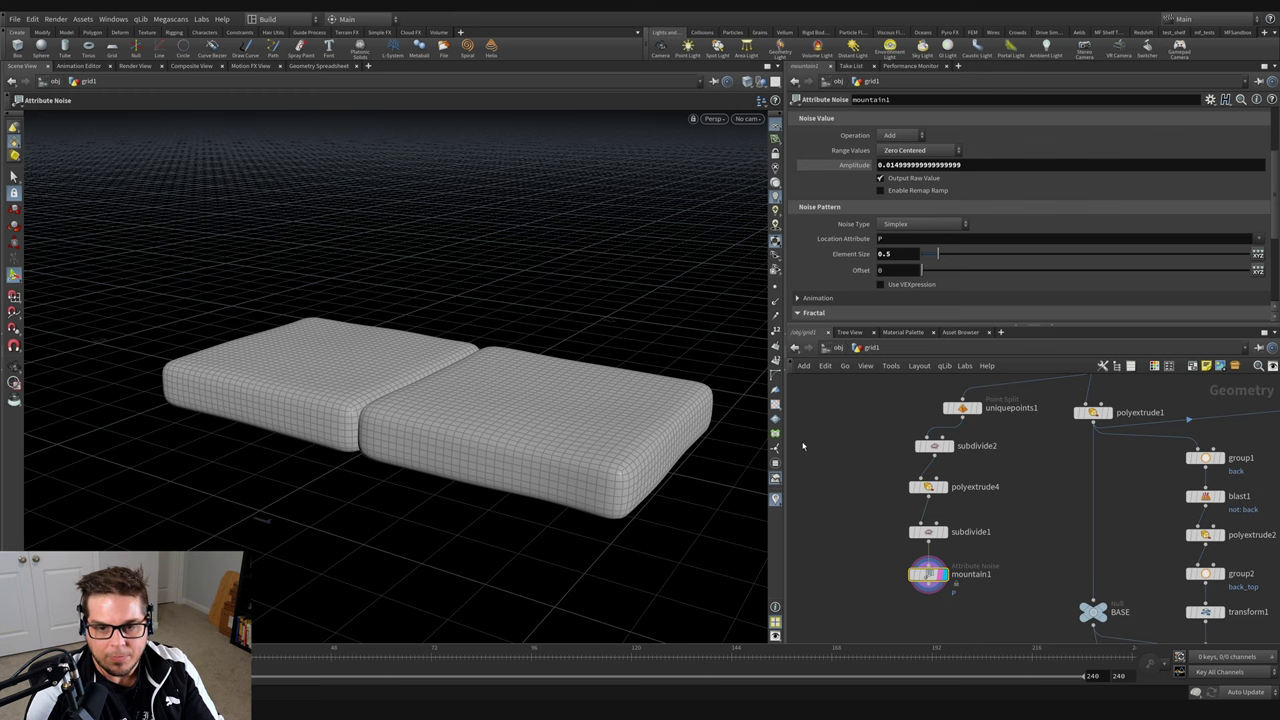
pyautogui.press('space')
pyautogui.moveTo(541, 397); pyautogui.dragTo(405, 390)
pyautogui.scroll(-3, 975, 580)
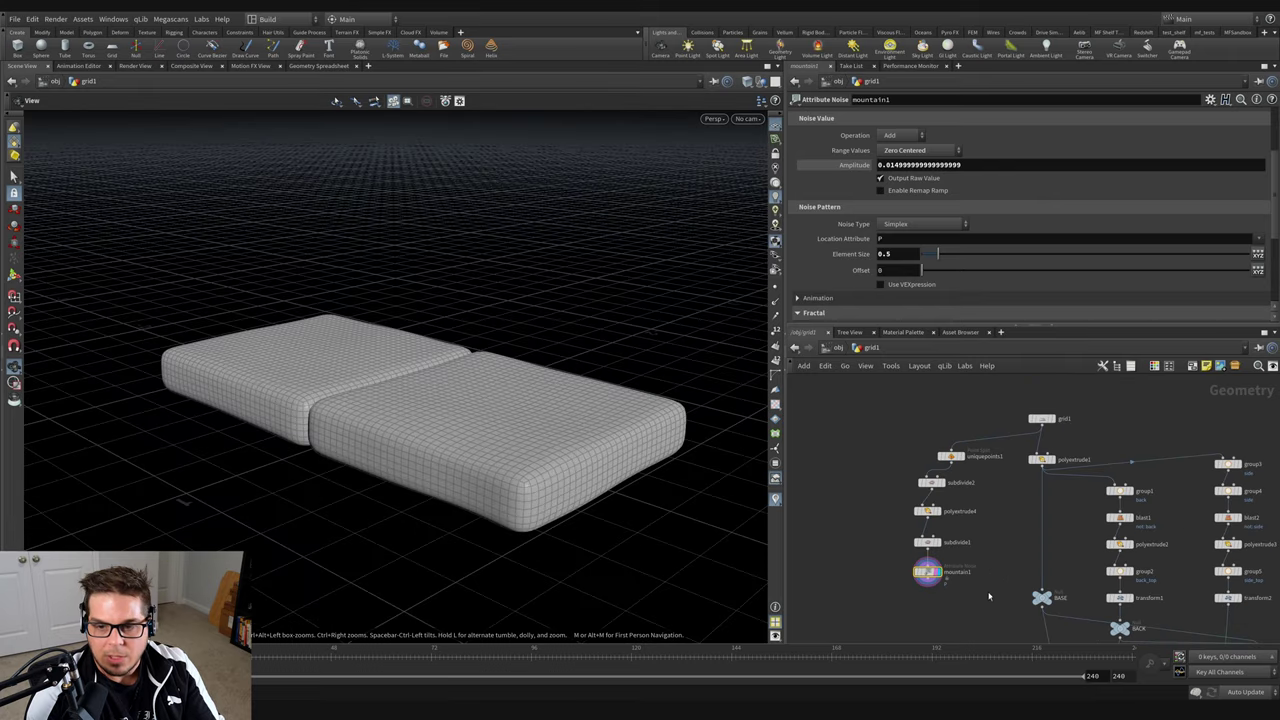
pyautogui.moveTo(952, 590); pyautogui.dragTo(920, 463)
pyautogui.click(920, 433)
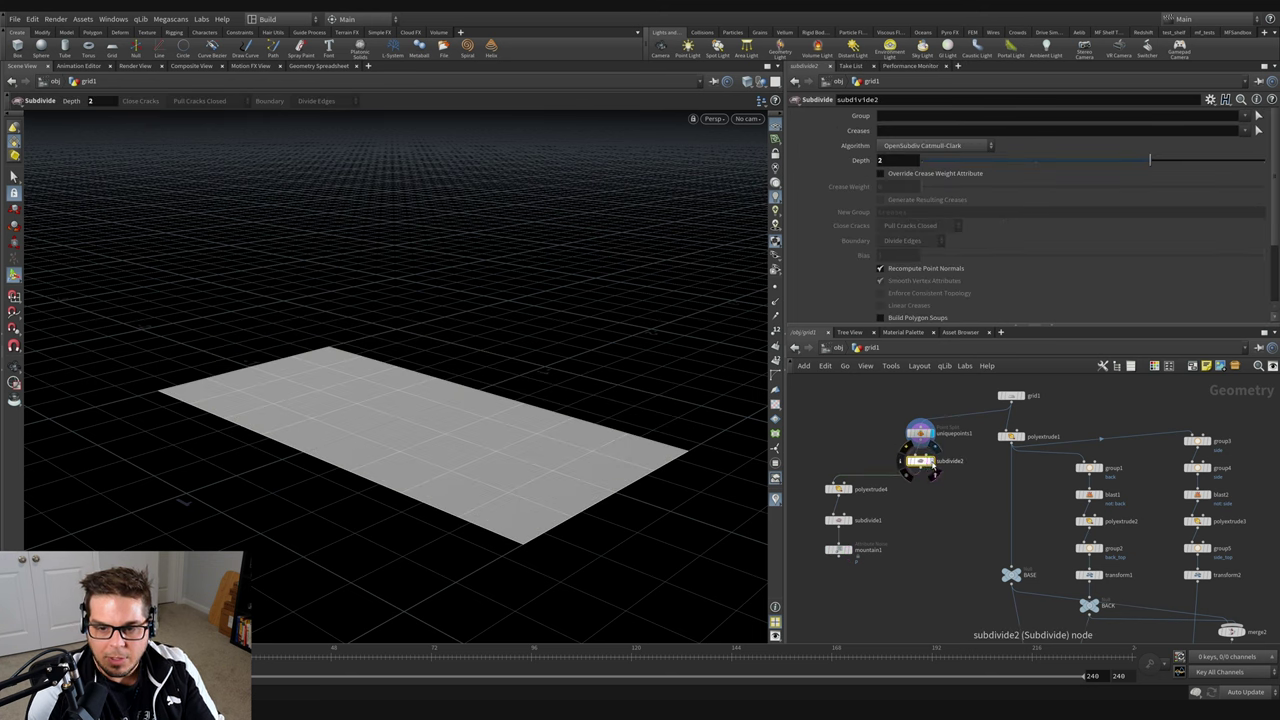
# Branch a Transform node off subdivide2, place it directly below and display it.
pyautogui.press('Tab')
pyautogui.write('transform')
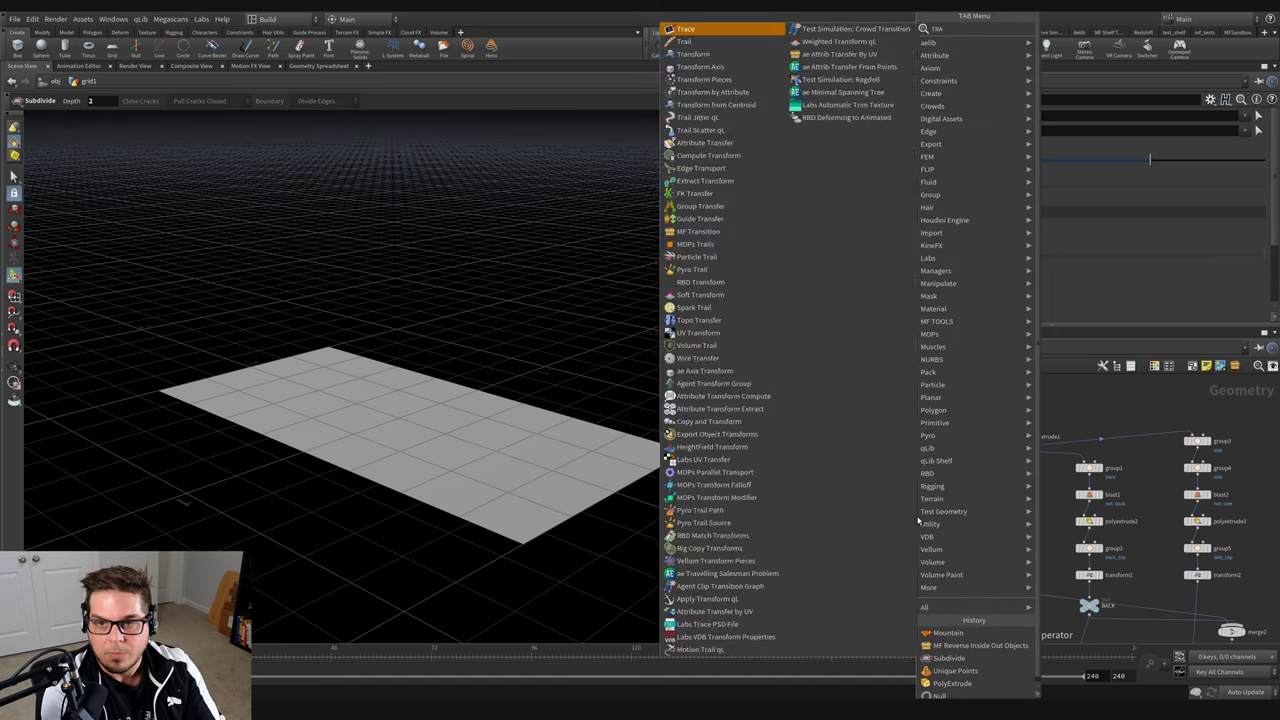
pyautogui.press('Return')
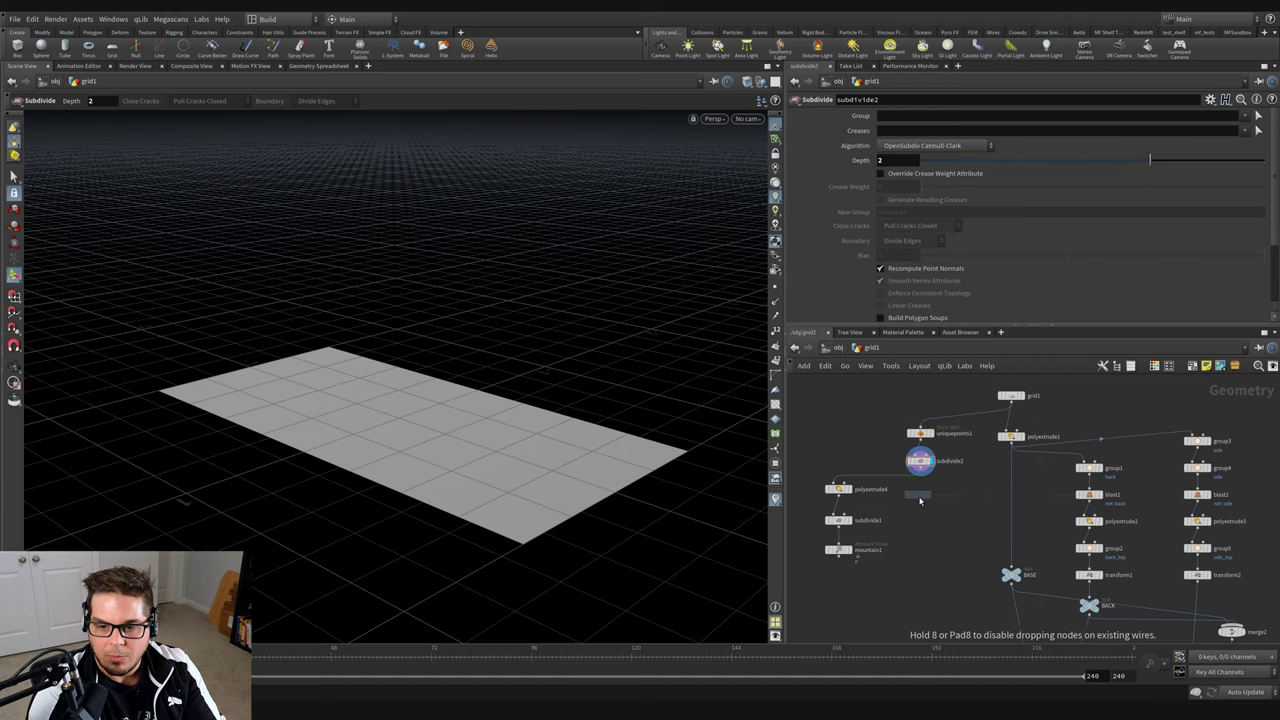
pyautogui.click(920, 500)
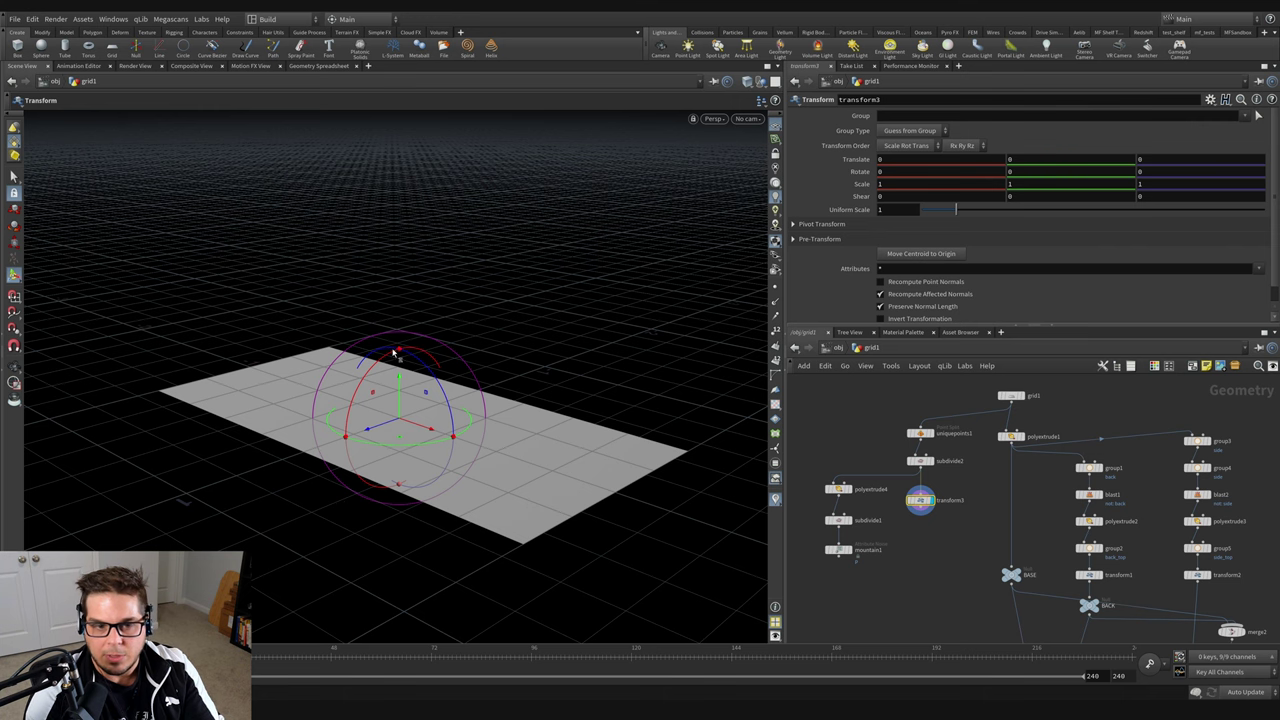
# Stand the grid upright by setting the new Transform node's X rotation to 90.
pyautogui.moveTo(375, 371); pyautogui.dragTo(300, 360)
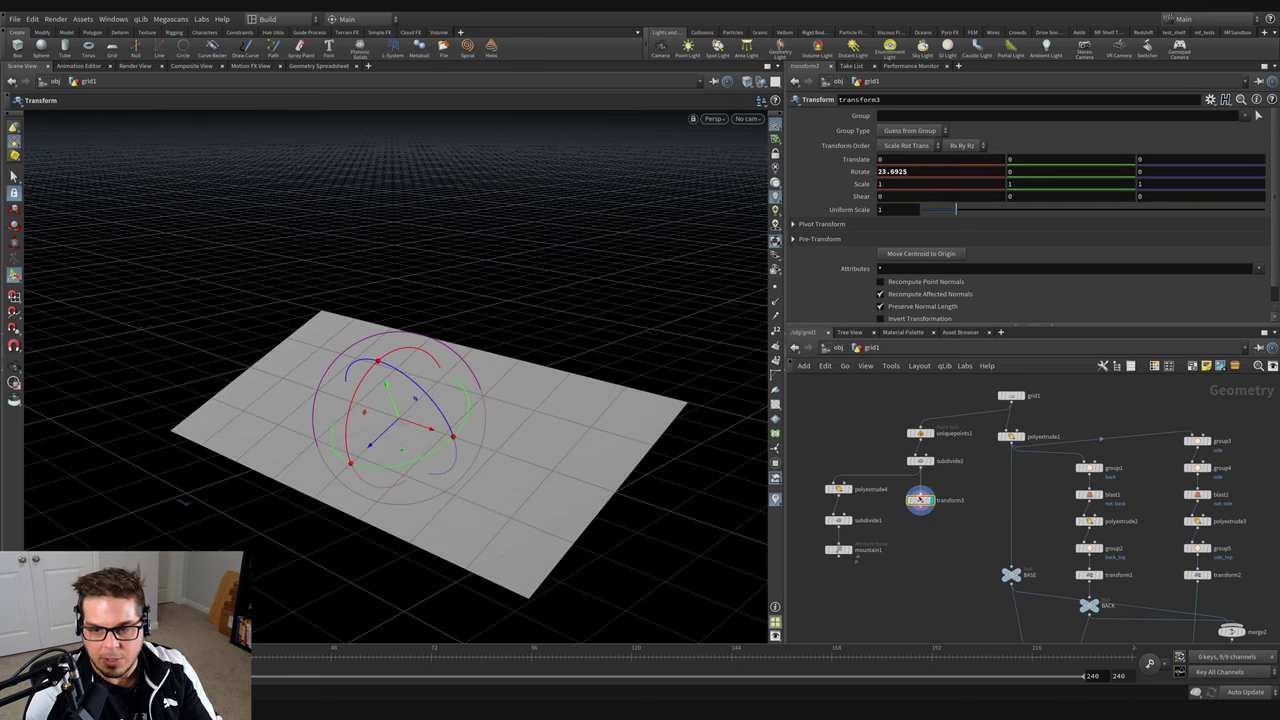
pyautogui.moveTo(327, 425); pyautogui.dragTo(332, 485)
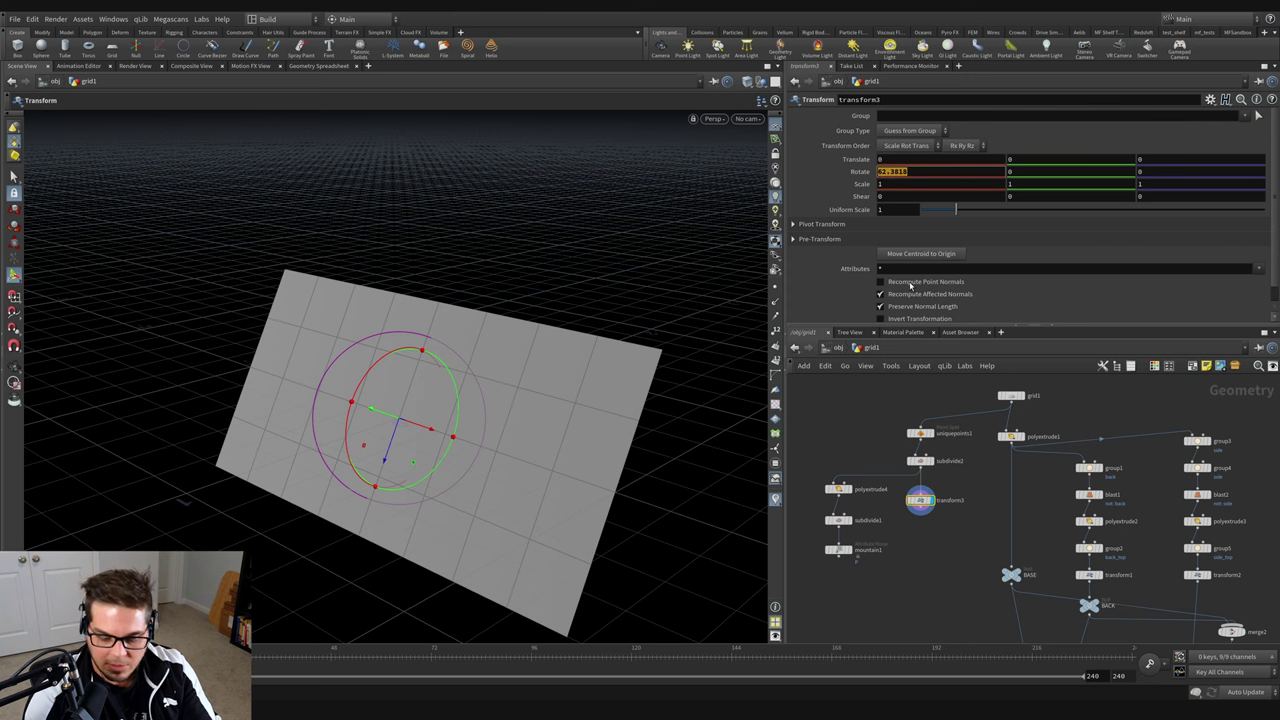
pyautogui.write('90')
pyautogui.press('Return')
pyautogui.press('Escape')
pyautogui.keyDown('alt'); pyautogui.moveTo(445, 404); pyautogui.dragTo(449, 388); pyautogui.keyUp('alt')
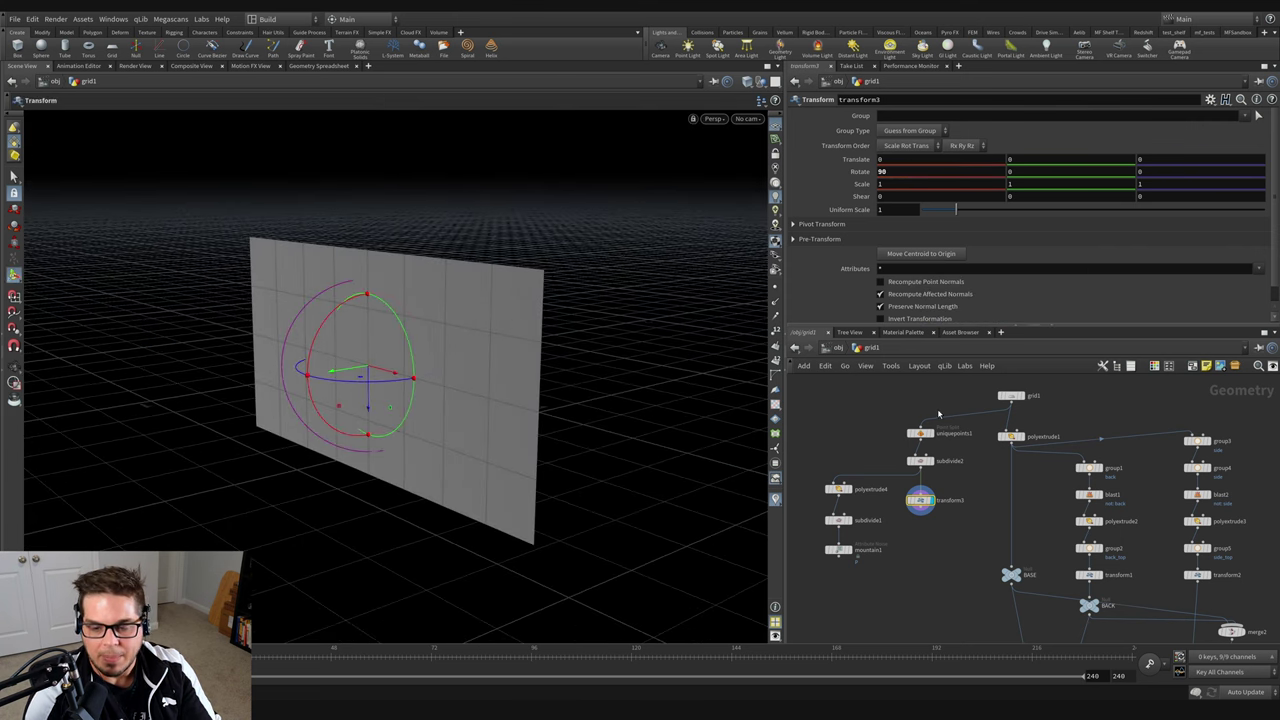
# Duplicate polyextrude4 below transform3, connect the copy to transform3 and display it.
pyautogui.moveTo(850, 493)
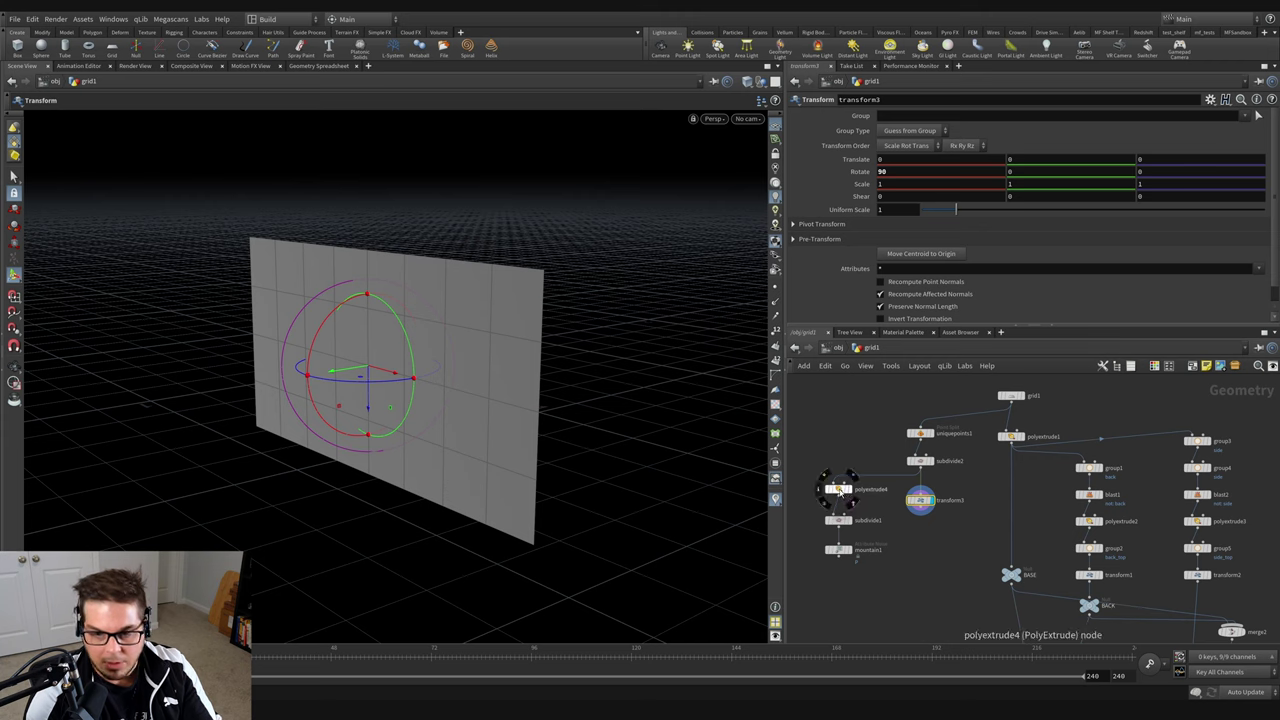
pyautogui.keyDown('alt'); pyautogui.moveTo(840, 491); pyautogui.dragTo(917, 535); pyautogui.keyUp('alt')
pyautogui.click(921, 508)
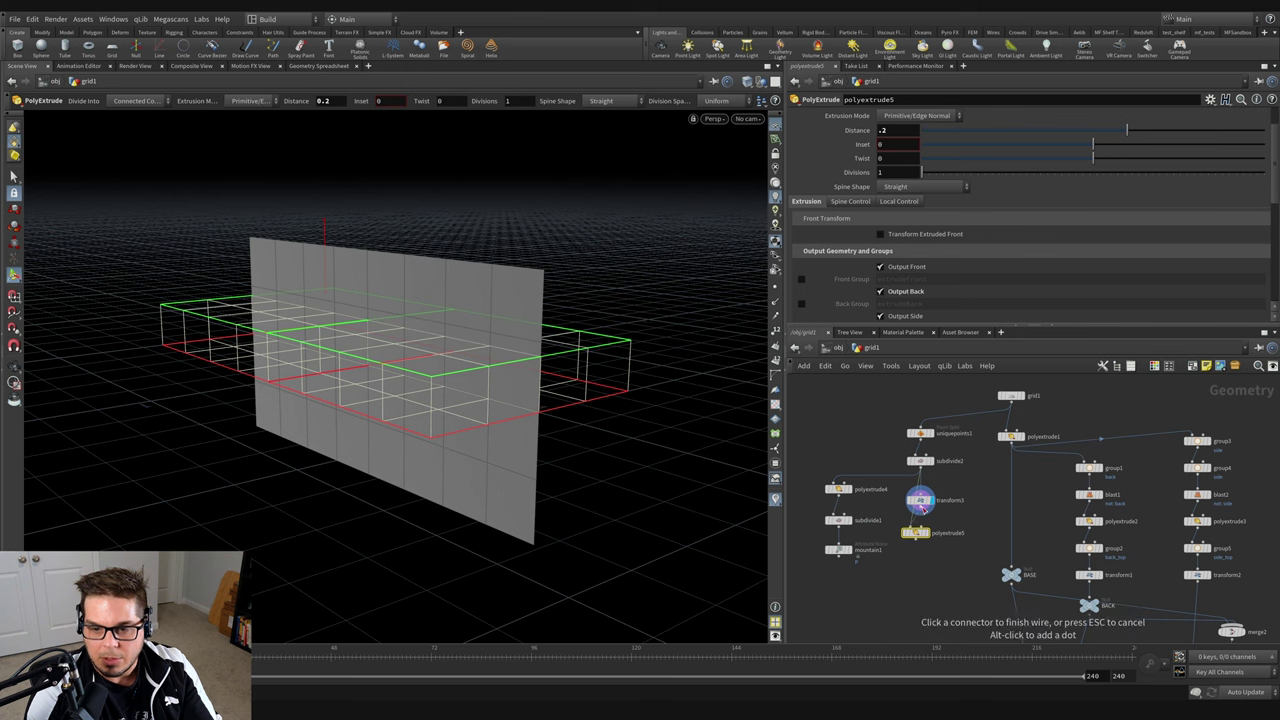
pyautogui.click(915, 526)
# Duplicate subdivide1 with its crease settings and place the copy below polyextrude5.
pyautogui.moveTo(912, 596); pyautogui.dragTo(893, 545, button='middle')
pyautogui.keyDown('alt'); pyautogui.moveTo(827, 478); pyautogui.dragTo(894, 527); pyautogui.keyUp('alt')
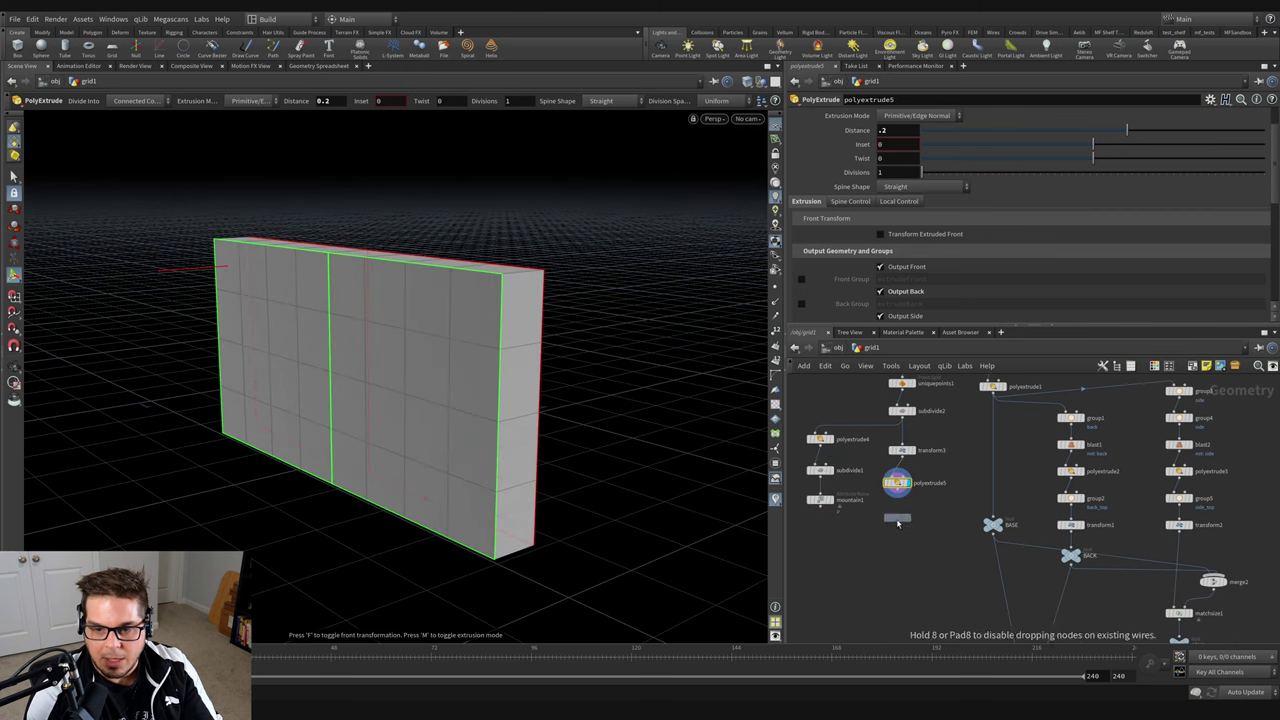
pyautogui.keyDown('alt'); pyautogui.moveTo(897, 522); pyautogui.dragTo(897, 518); pyautogui.keyUp('alt')
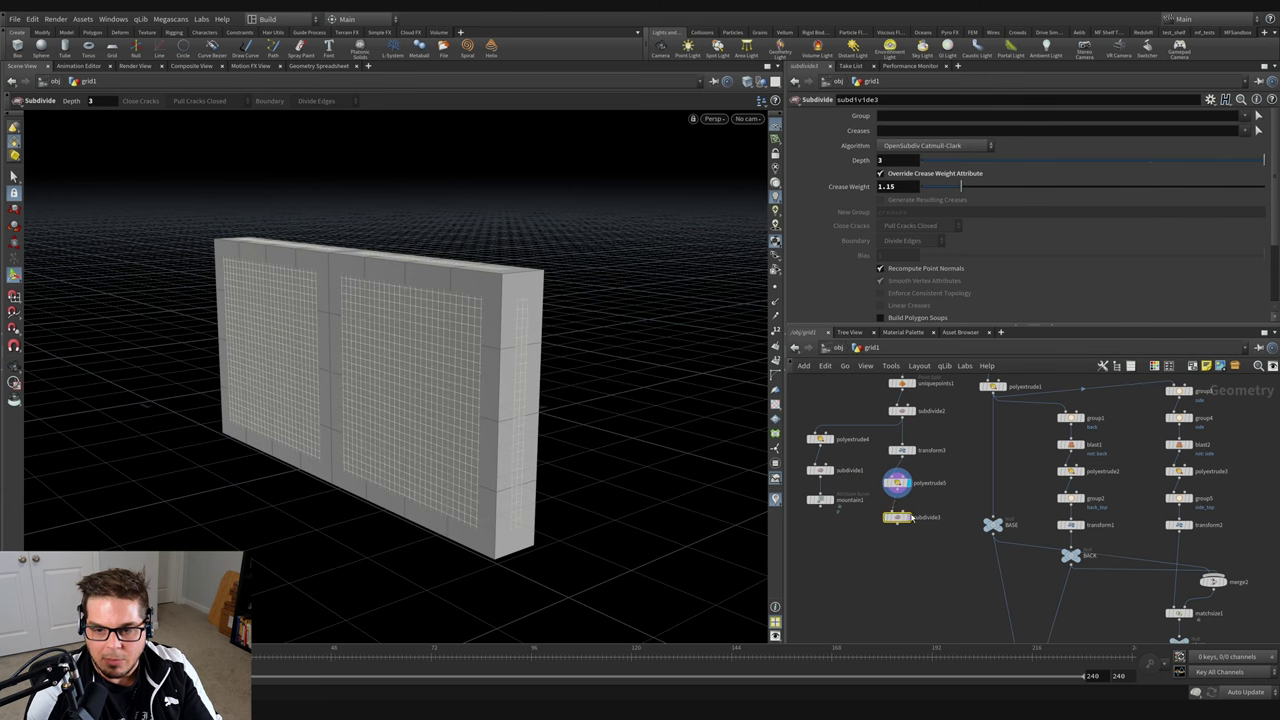
# Display subdivide3 and insert a Merge node between subdivide1 and mountain1, leaving room by moving mountain1 lower.
pyautogui.click(910, 517)
pyautogui.moveTo(820, 499); pyautogui.dragTo(820, 581)
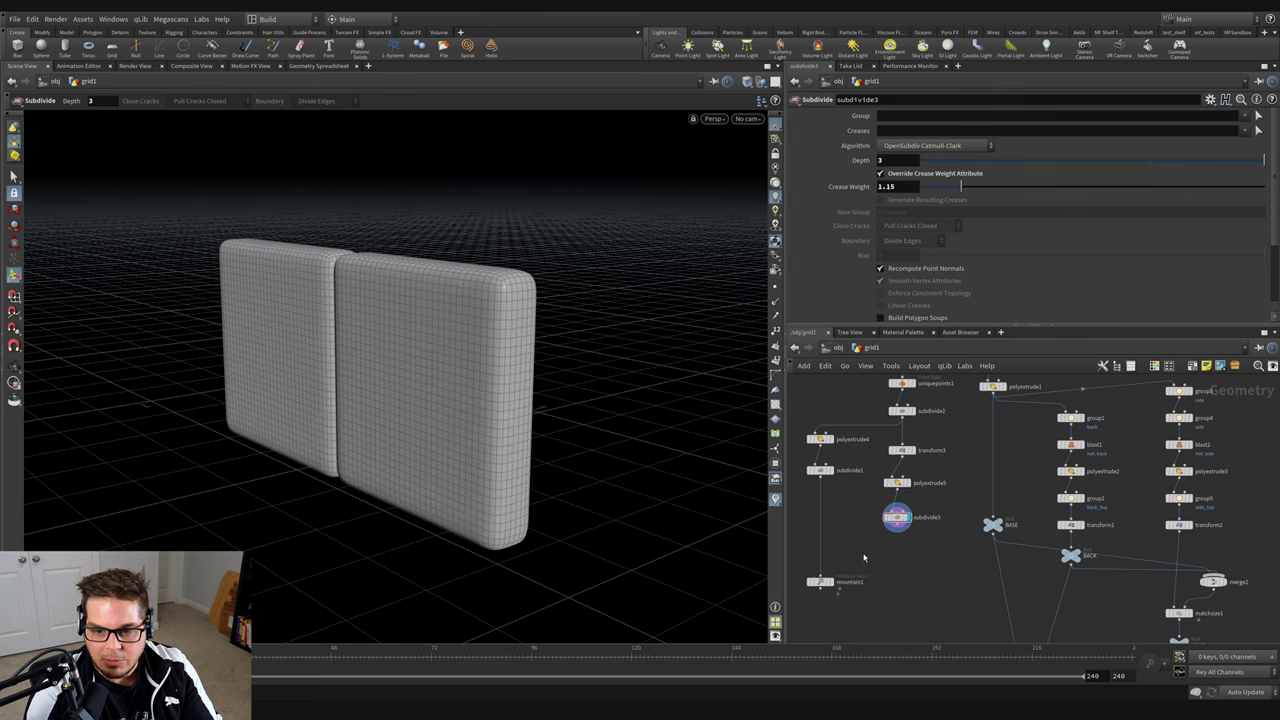
pyautogui.press('Tab')
pyautogui.write('merge')
pyautogui.press('Return')
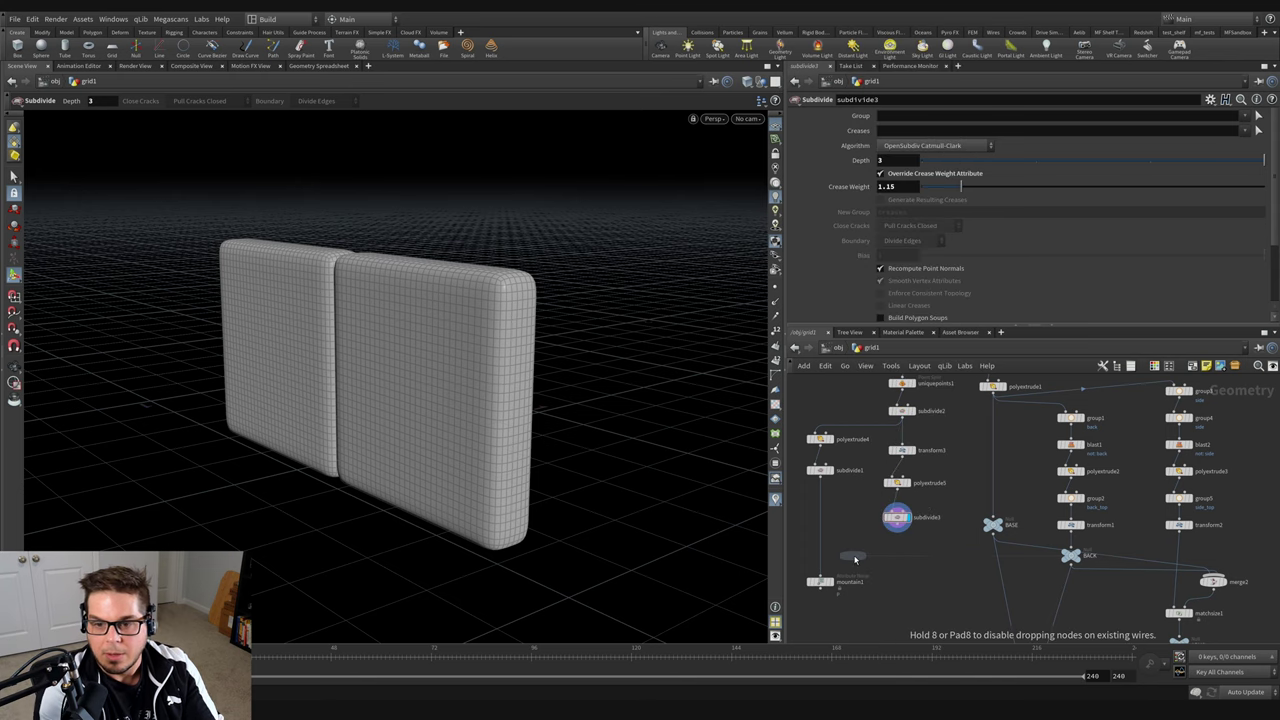
pyautogui.click(823, 556)
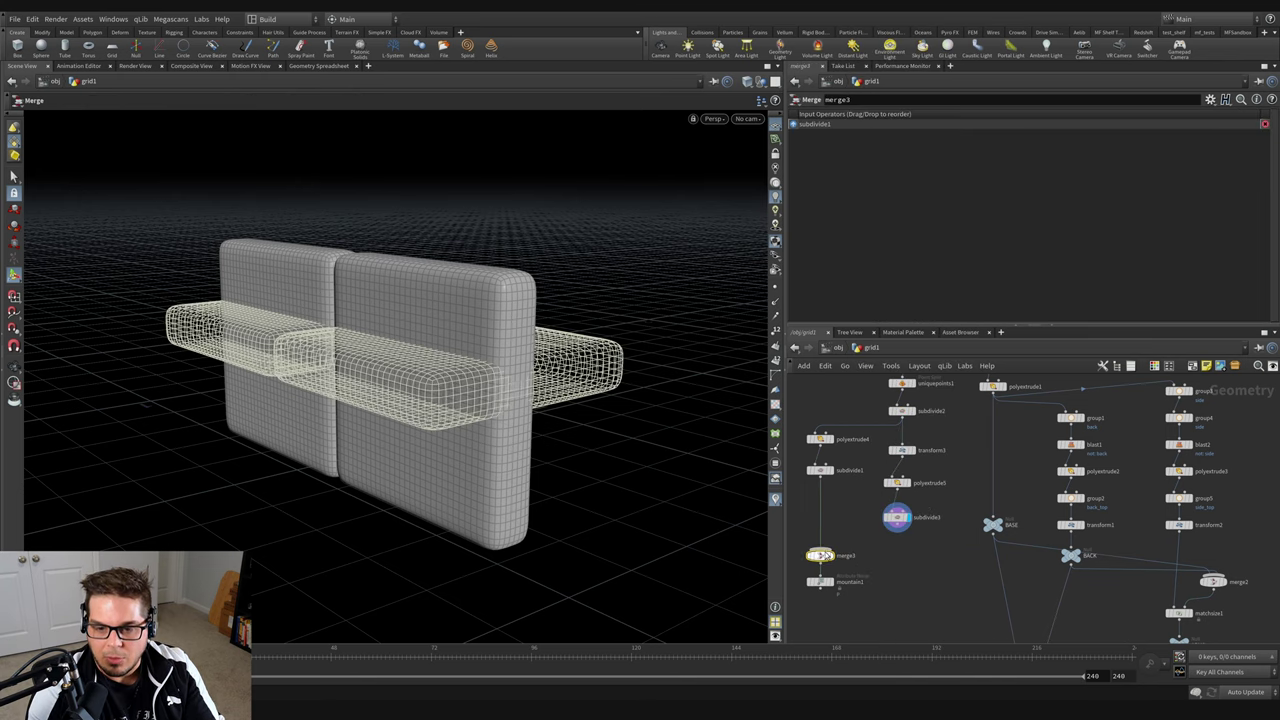
# Connect subdivide3 into merge3 and display mountain1 so the noise covers both cushion sets.
pyautogui.click(820, 548)
pyautogui.click(898, 531)
pyautogui.click(812, 581)
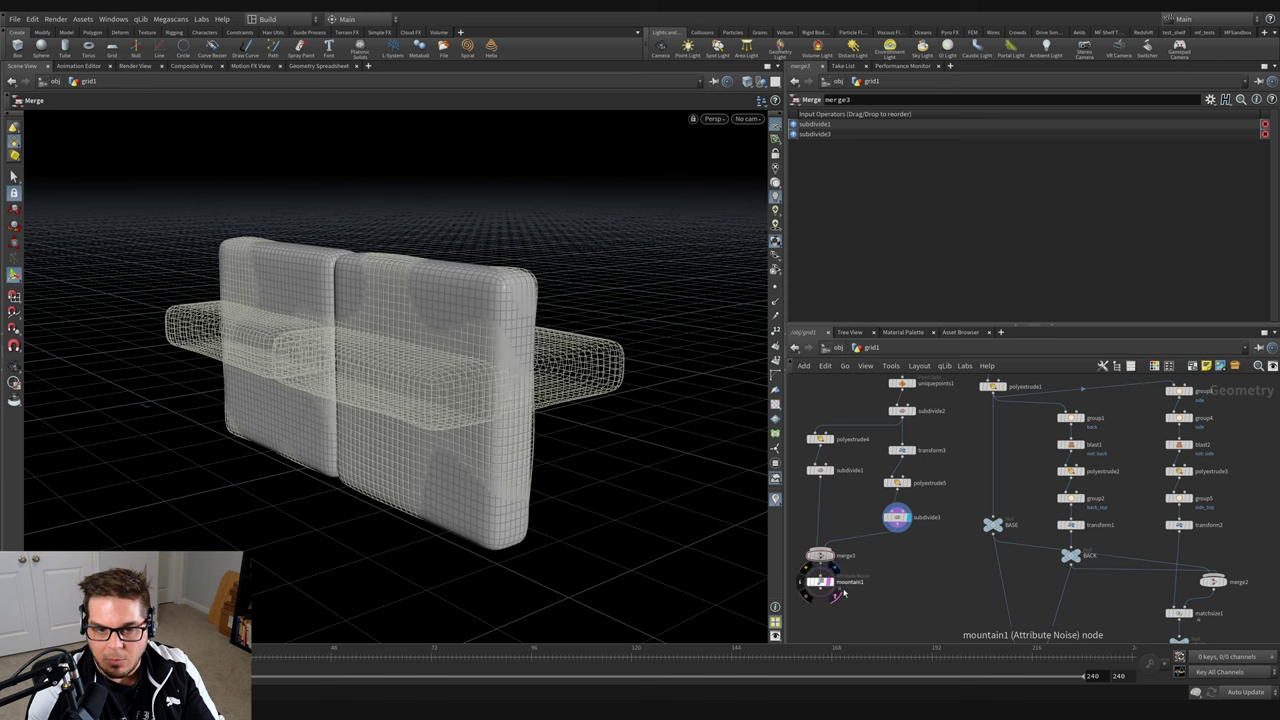
pyautogui.click(829, 581)
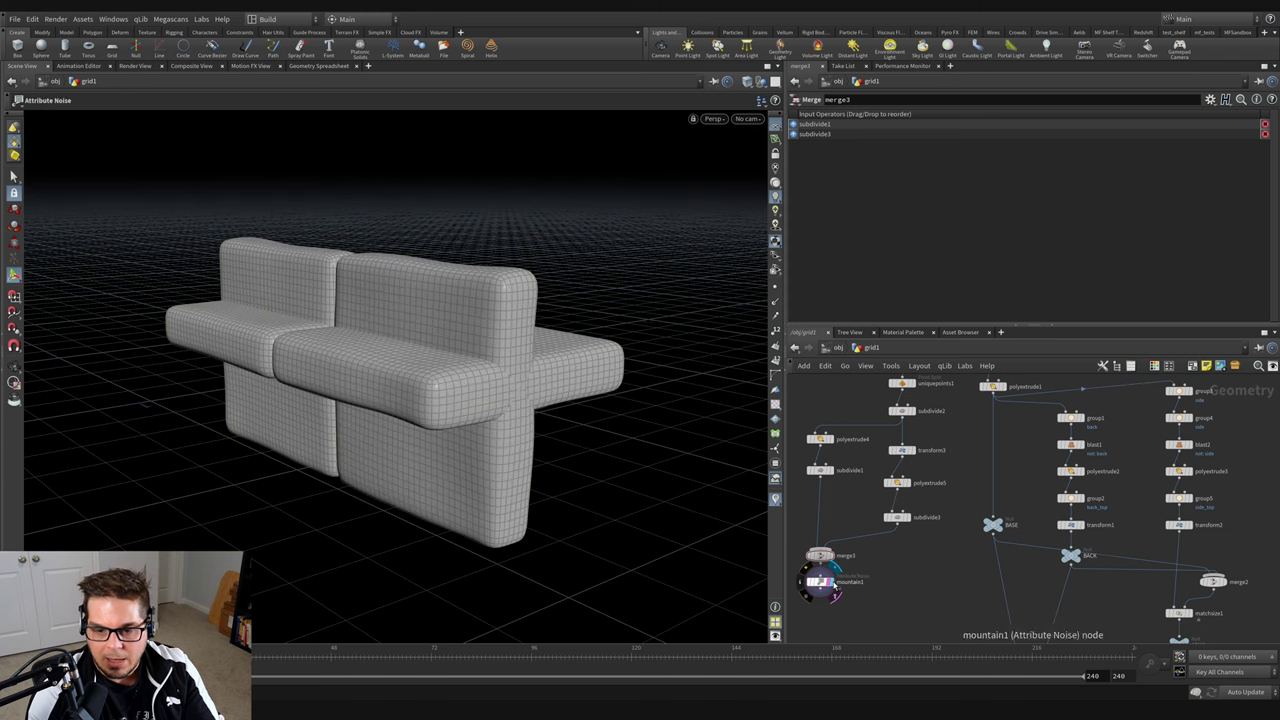
# Examine the merged, noisy seat and back cushions from several angles, highlighting the subdivide3 back cushions.
pyautogui.moveTo(423, 329); pyautogui.dragTo(578, 408)
pyautogui.press('Return')
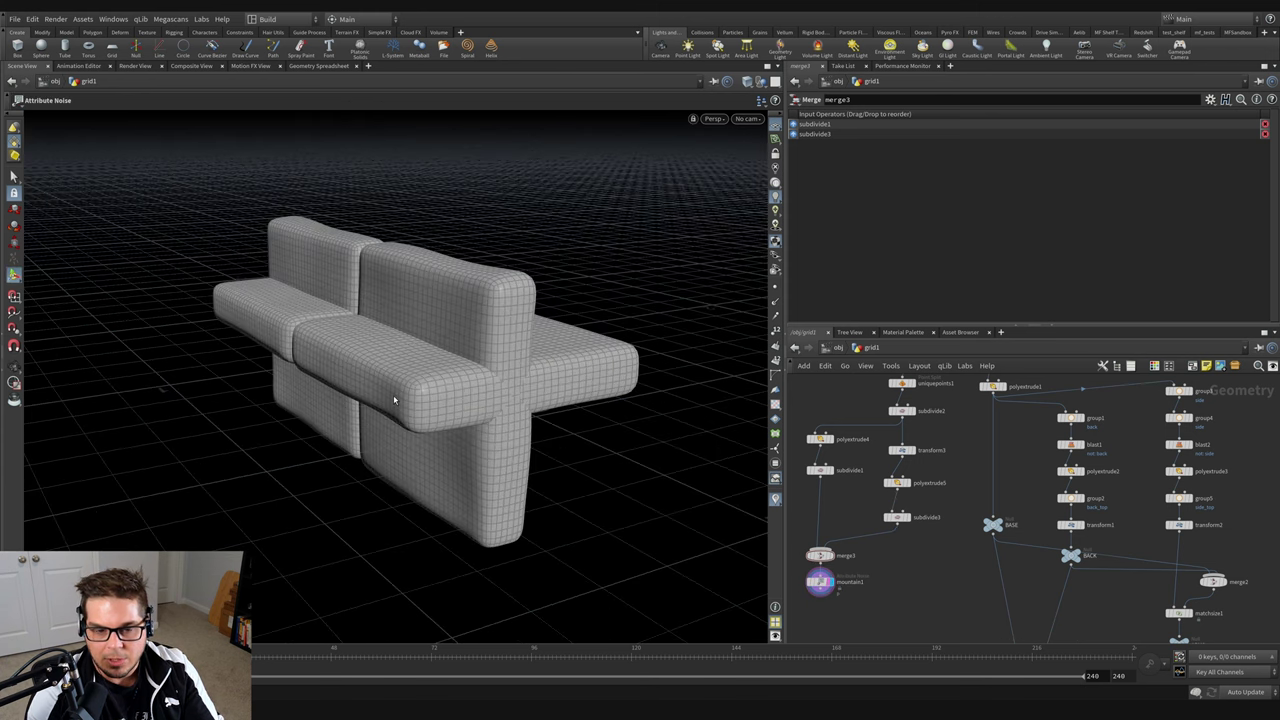
pyautogui.press('Escape')
pyautogui.moveTo(537, 269); pyautogui.dragTo(527, 349)
pyautogui.press('Return')
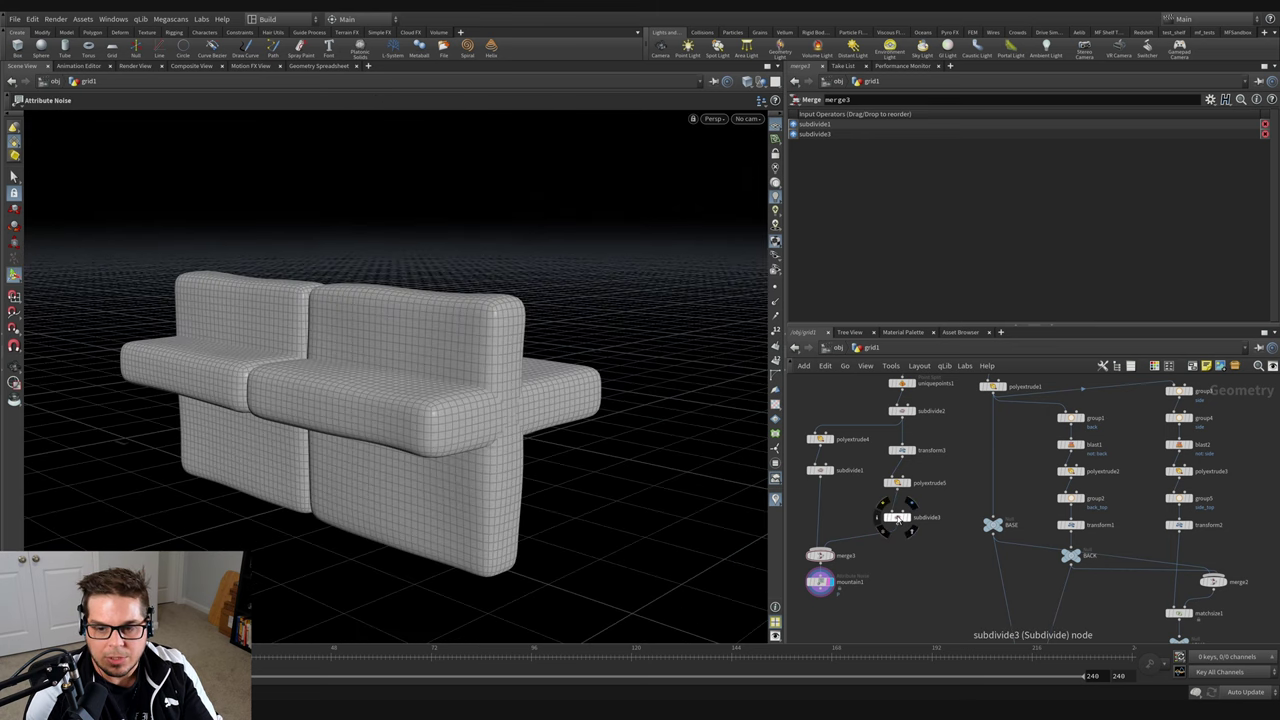
pyautogui.click(898, 518)
pyautogui.press('Escape')
pyautogui.moveTo(580, 420); pyautogui.dragTo(537, 421)
pyautogui.press('Return')
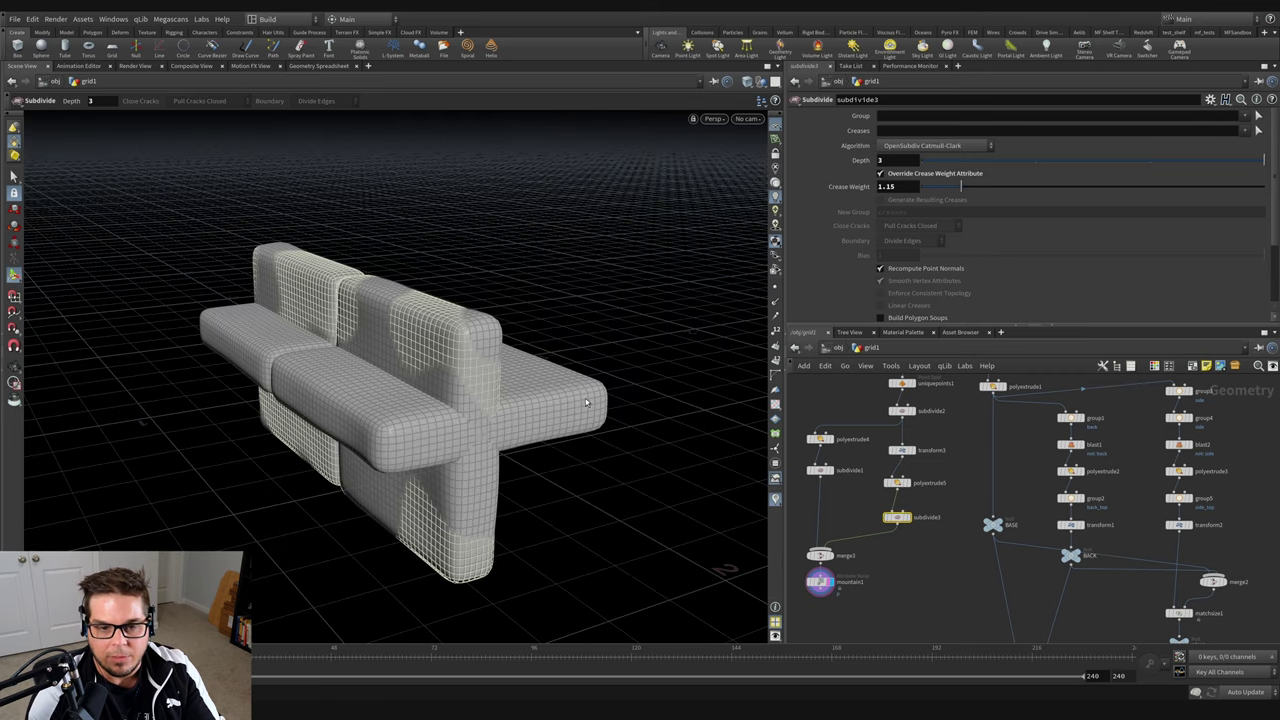
pyautogui.click(912, 563)
pyautogui.moveTo(886, 621); pyautogui.dragTo(892, 582, button='middle')
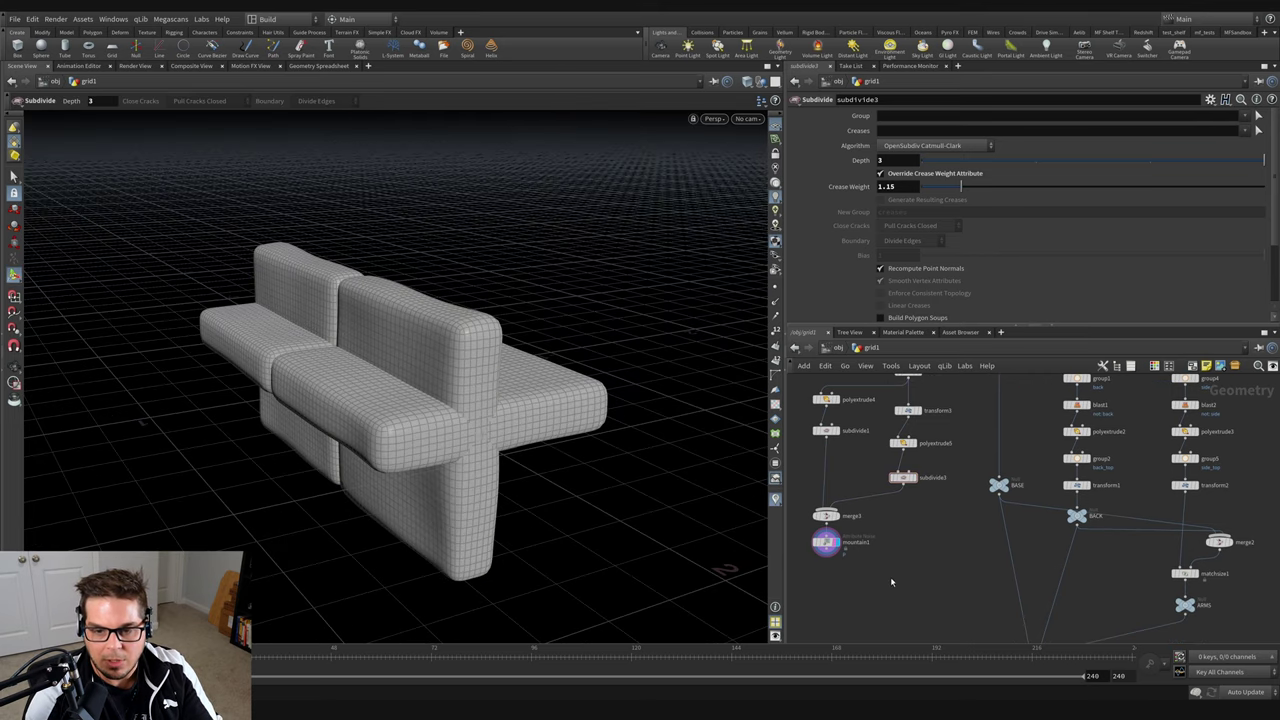
# Move merge3 and mountain1 further down, template subdivide1 and display subdivide3 to compare both cushion sets.
pyautogui.moveTo(825, 541)
pyautogui.mouseDown()
pyautogui.moveTo(818, 510)
pyautogui.moveTo(826, 560)
pyautogui.mouseUp()
pyautogui.click(881, 478)
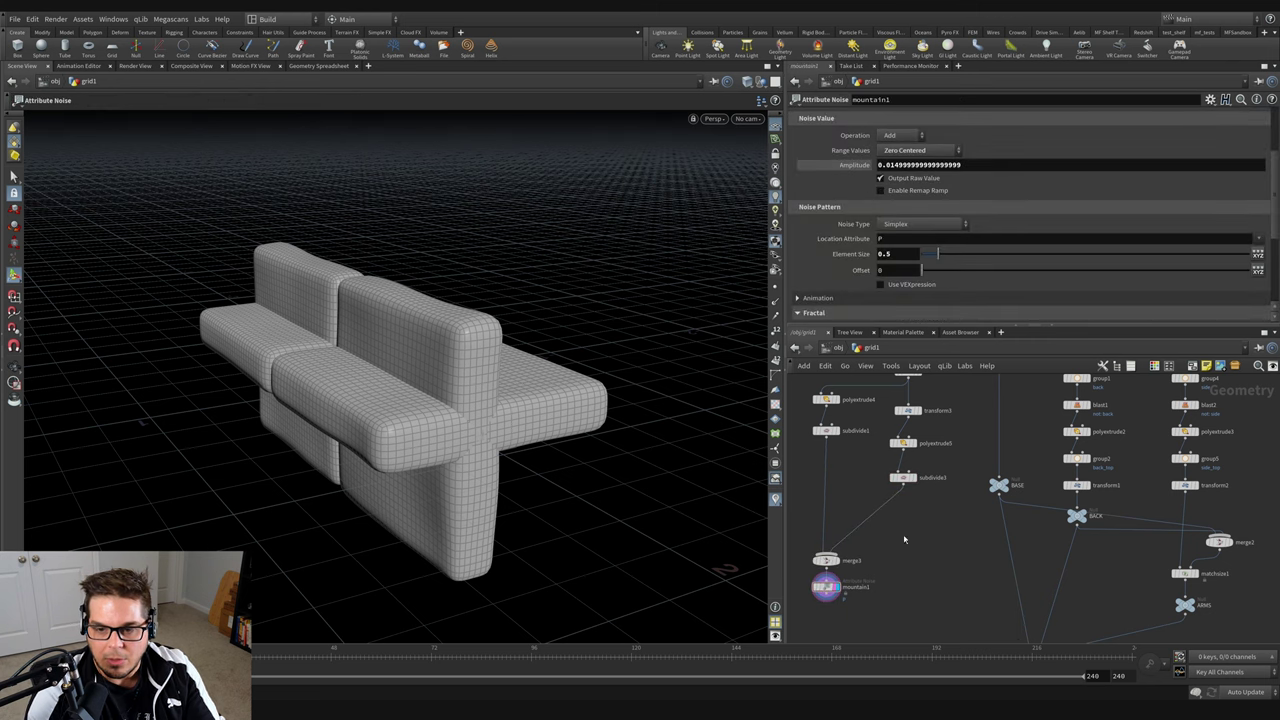
pyautogui.click(828, 432)
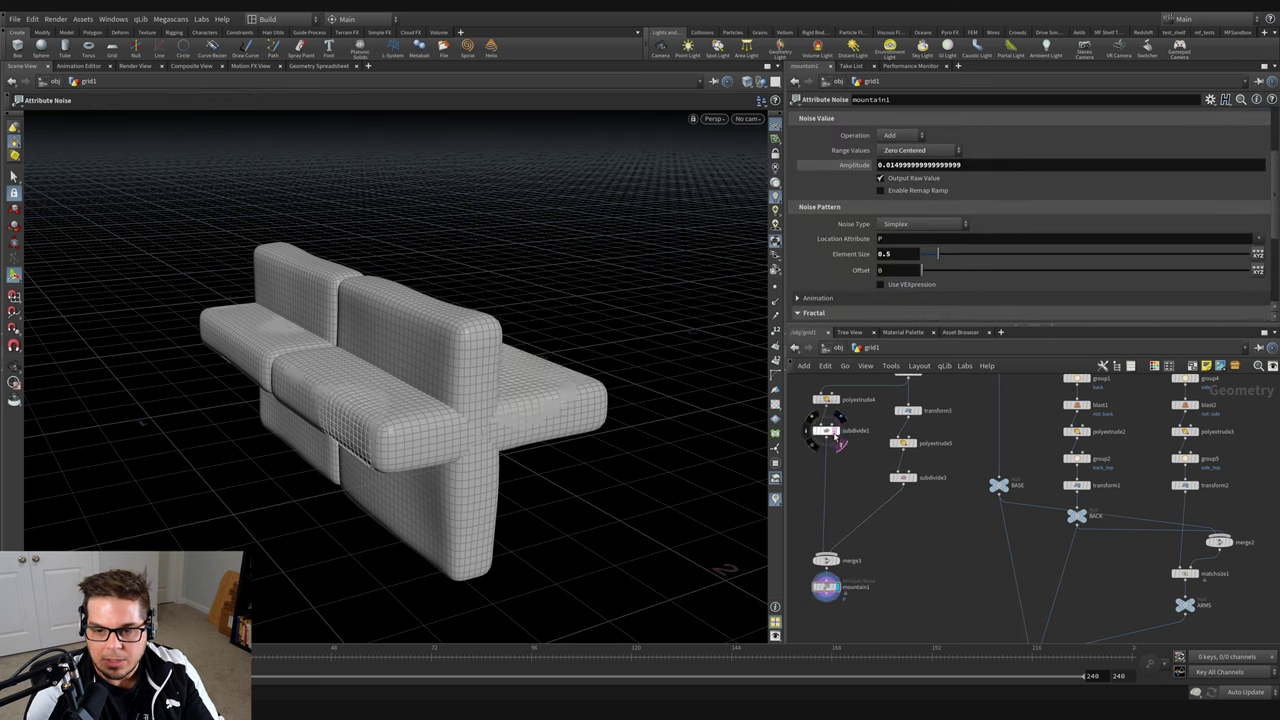
pyautogui.click(912, 478)
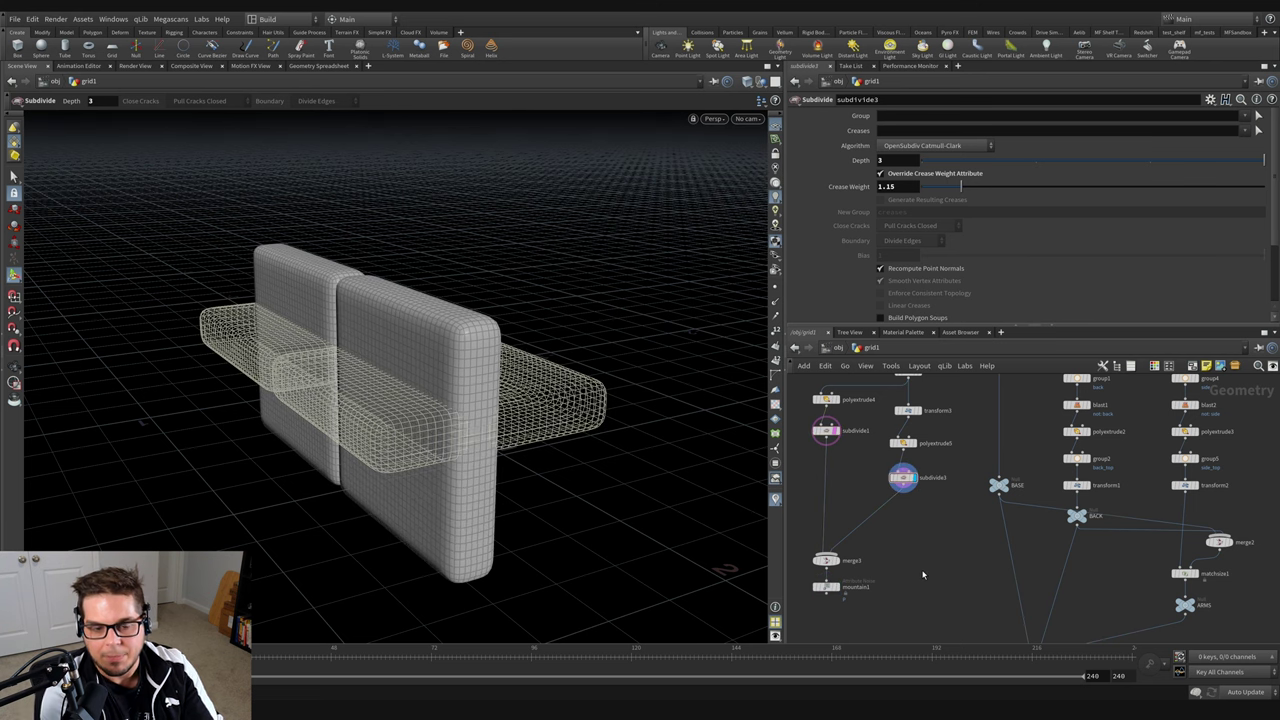
# Insert a Match Size node between subdivide3 and merge3 and display it.
pyautogui.press('Tab')
pyautogui.write('matchs')
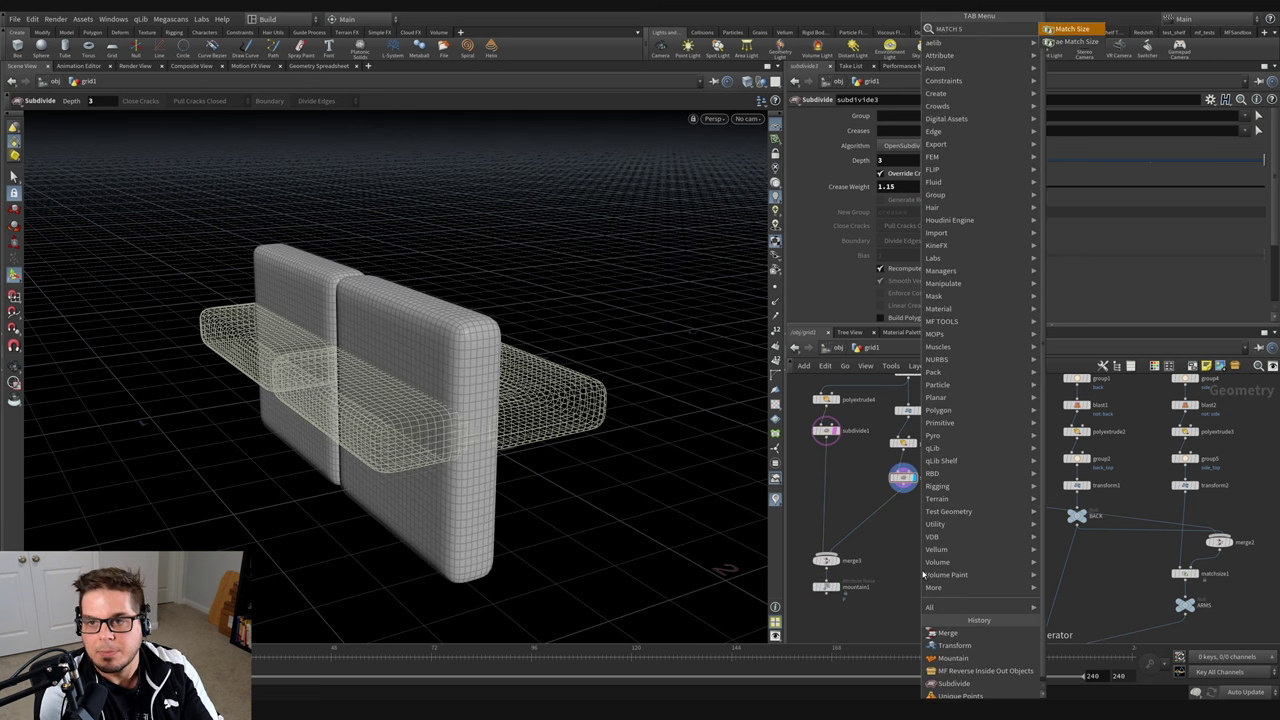
pyautogui.press('Return')
pyautogui.click(906, 504)
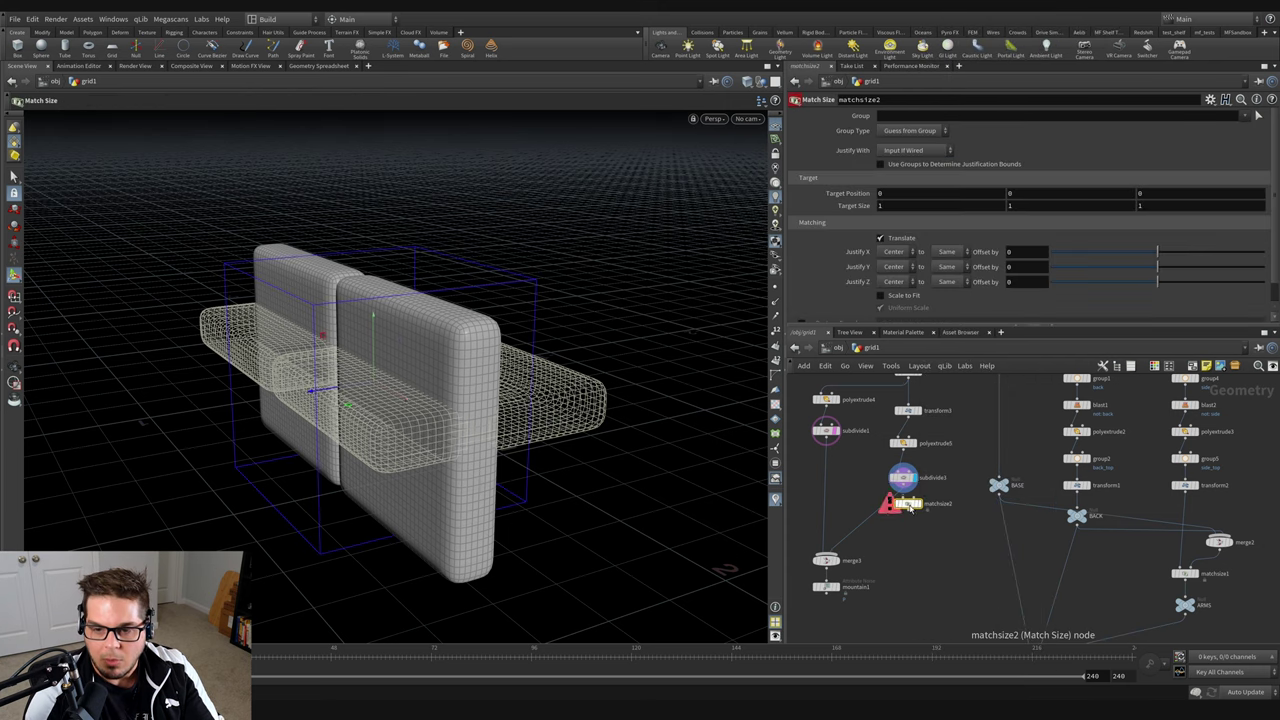
pyautogui.scroll(4, 904, 514)
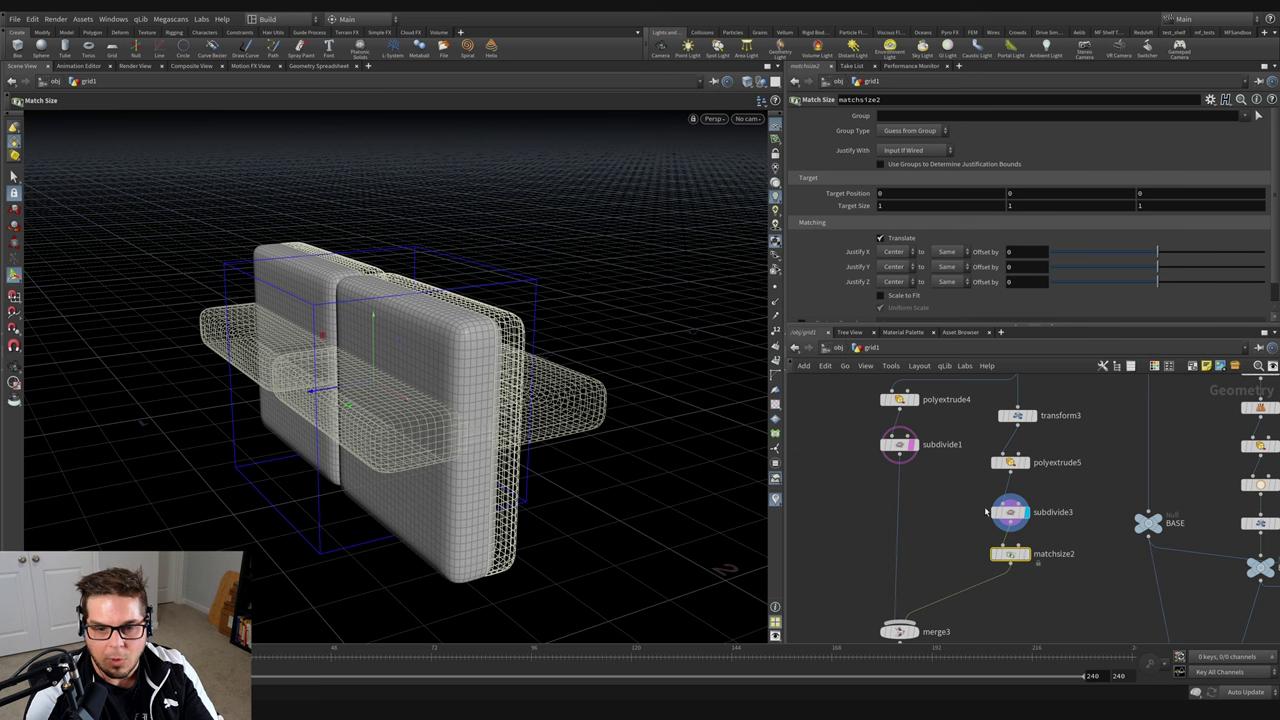
pyautogui.click(1017, 555)
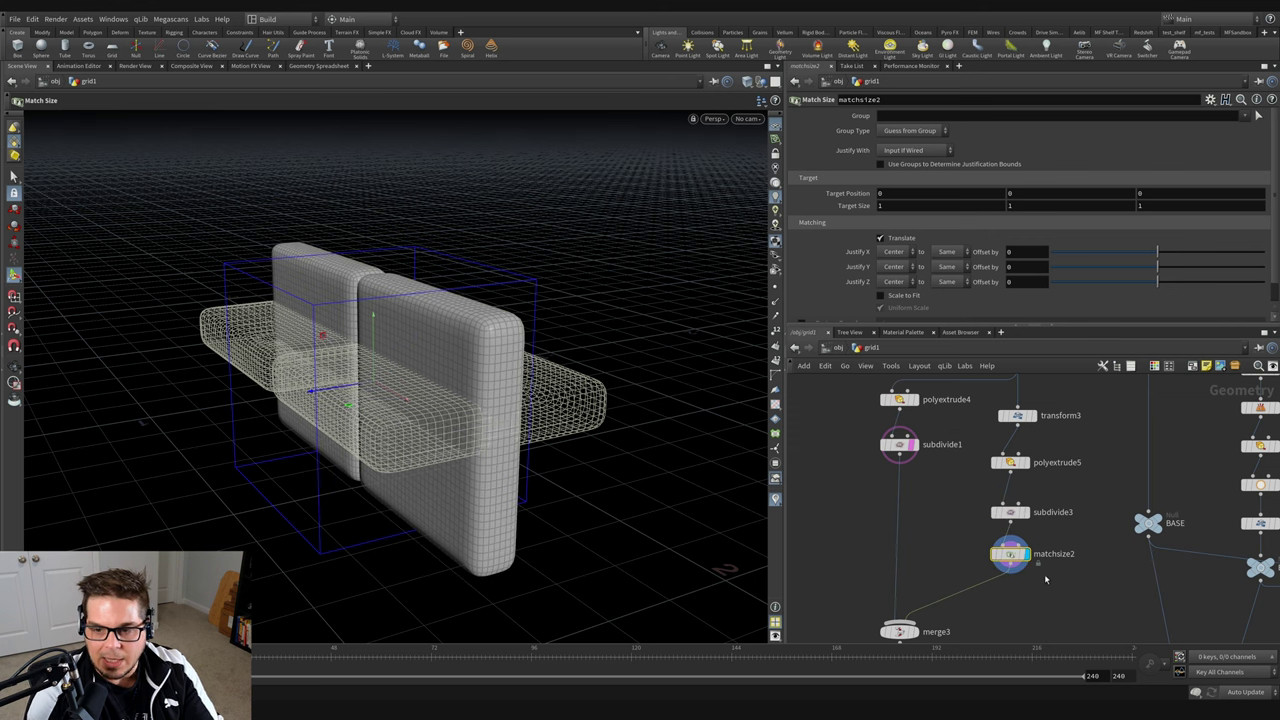
# Connect subdivide1 to the second input of matchsize2 as the reference and space subdivide3 slightly above it.
pyautogui.click(1010, 572)
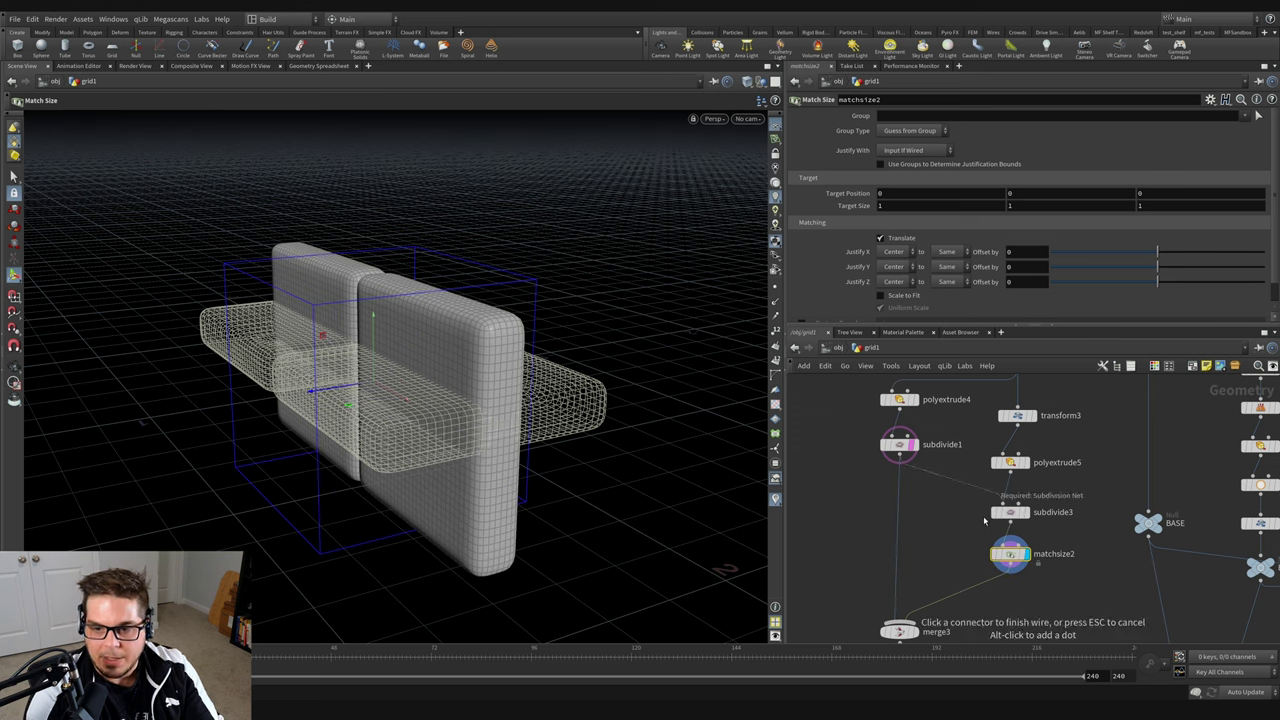
pyautogui.click(1004, 545)
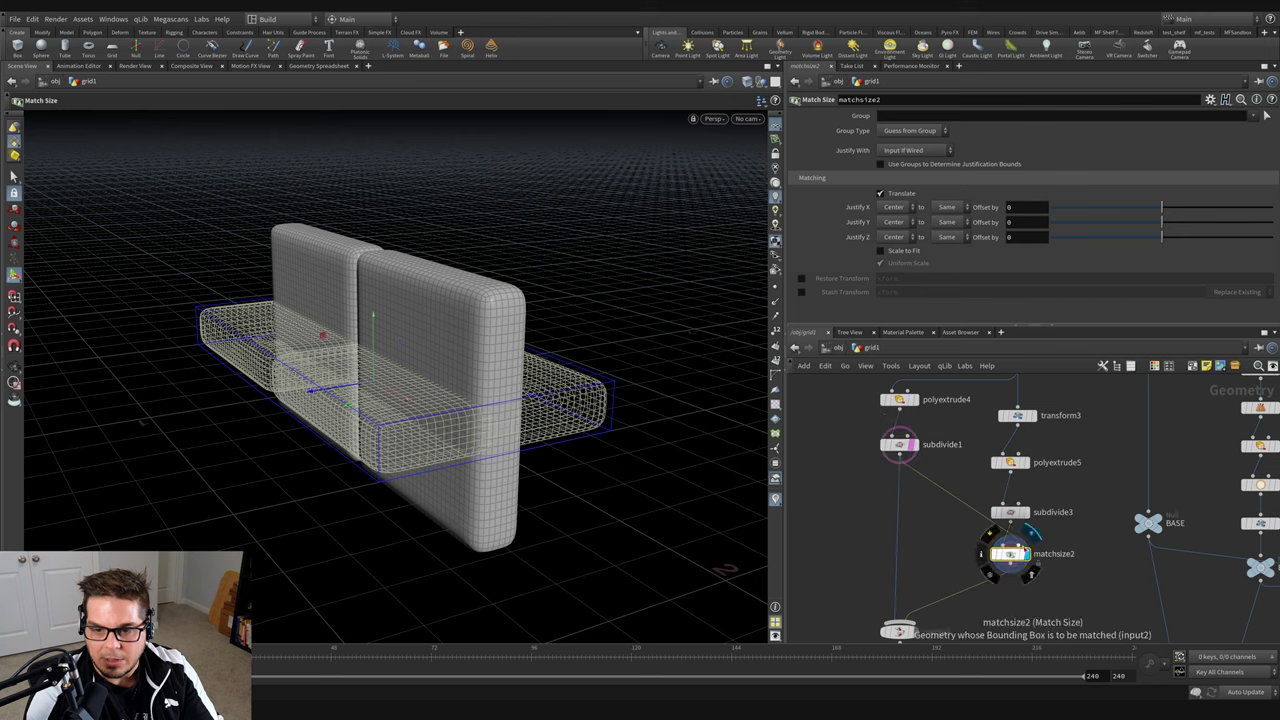
pyautogui.moveTo(1017, 516); pyautogui.dragTo(1017, 505)
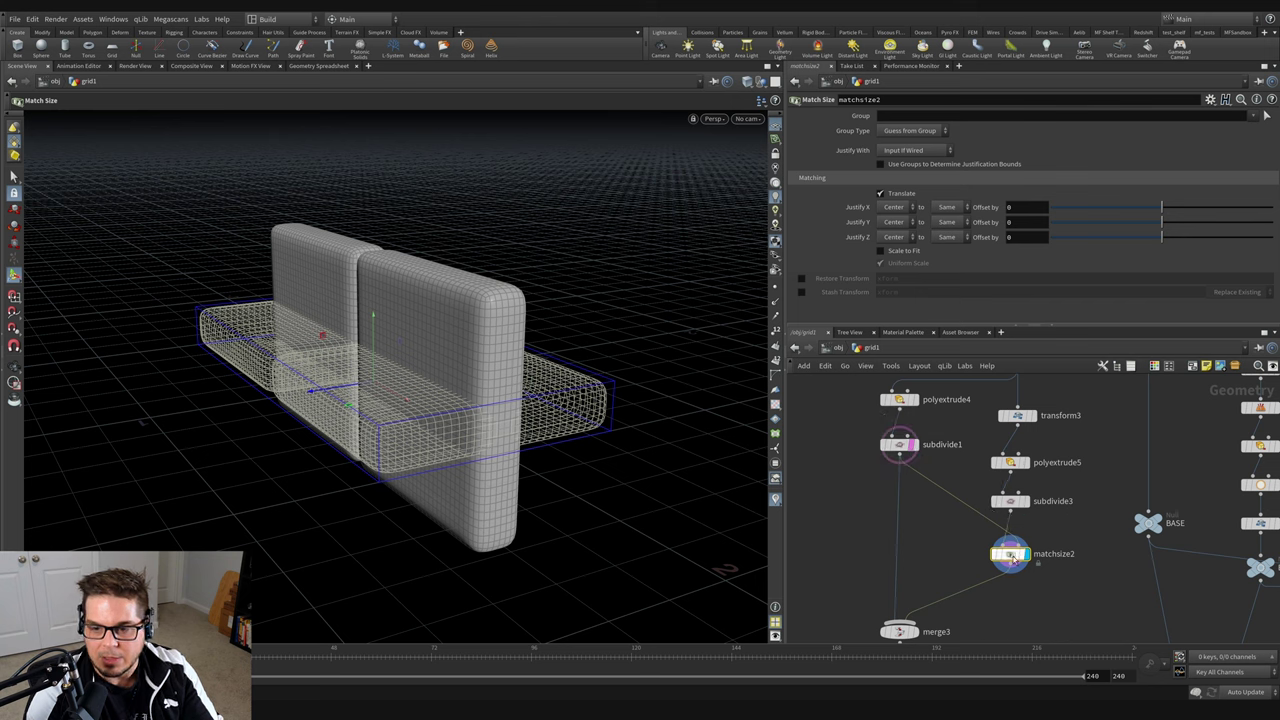
# Set matchsize2's Justify Y to Min to Max so the back cushions stand on top of the seat cushions.
pyautogui.click(895, 222)
pyautogui.click(896, 249)
pyautogui.click(946, 221)
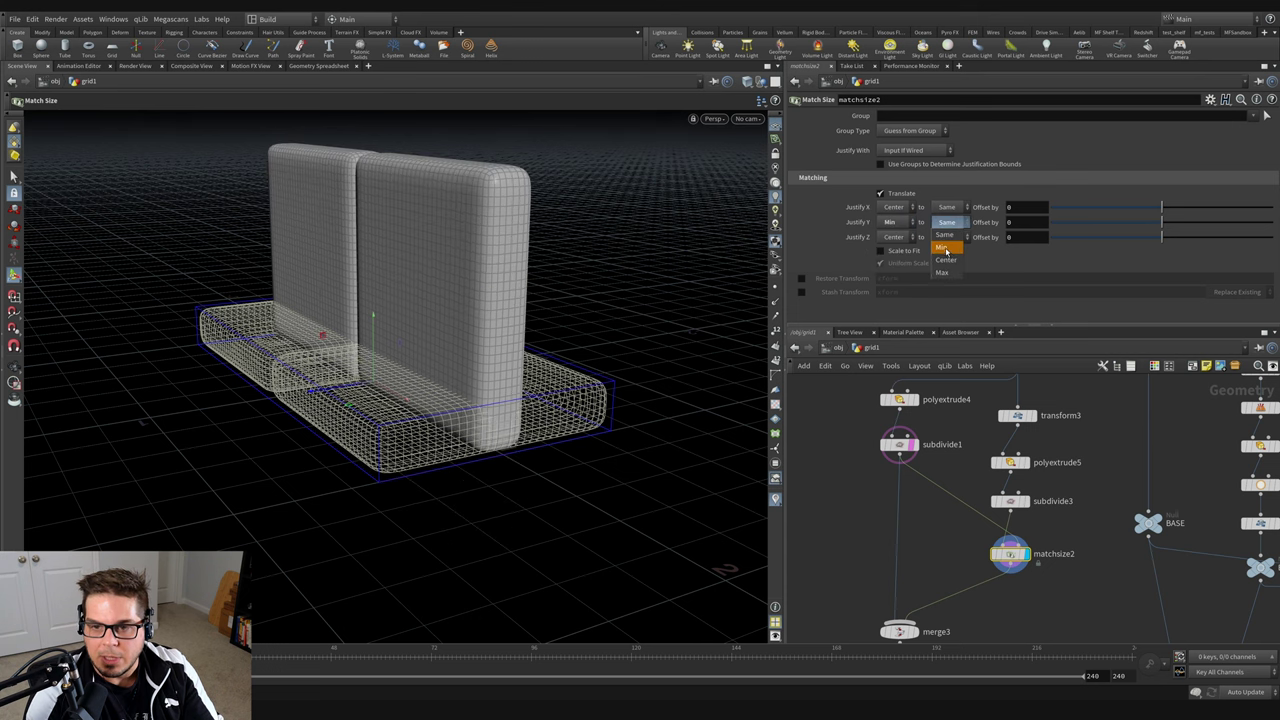
pyautogui.click(946, 273)
pyautogui.keyDown('alt'); pyautogui.moveTo(533, 323); pyautogui.dragTo(520, 341, button='middle'); pyautogui.keyUp('alt')
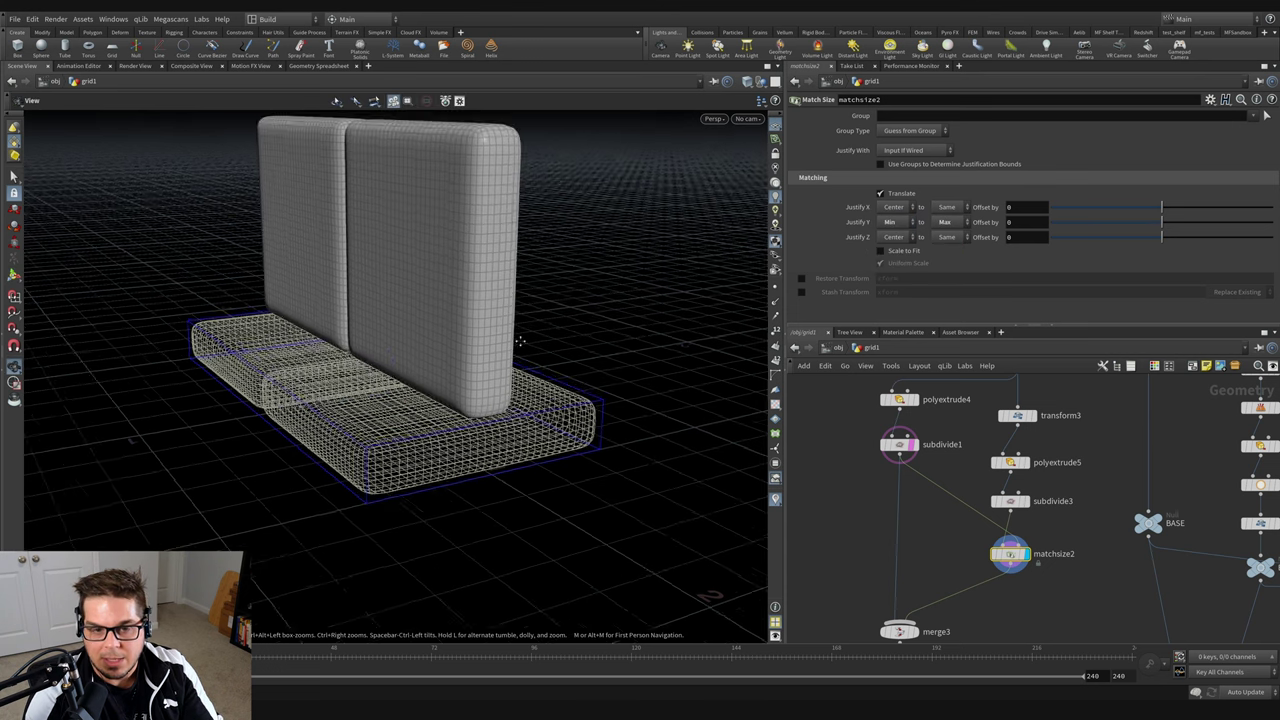
pyautogui.moveTo(520, 342); pyautogui.dragTo(390, 412)
pyautogui.moveTo(565, 393); pyautogui.dragTo(471, 372)
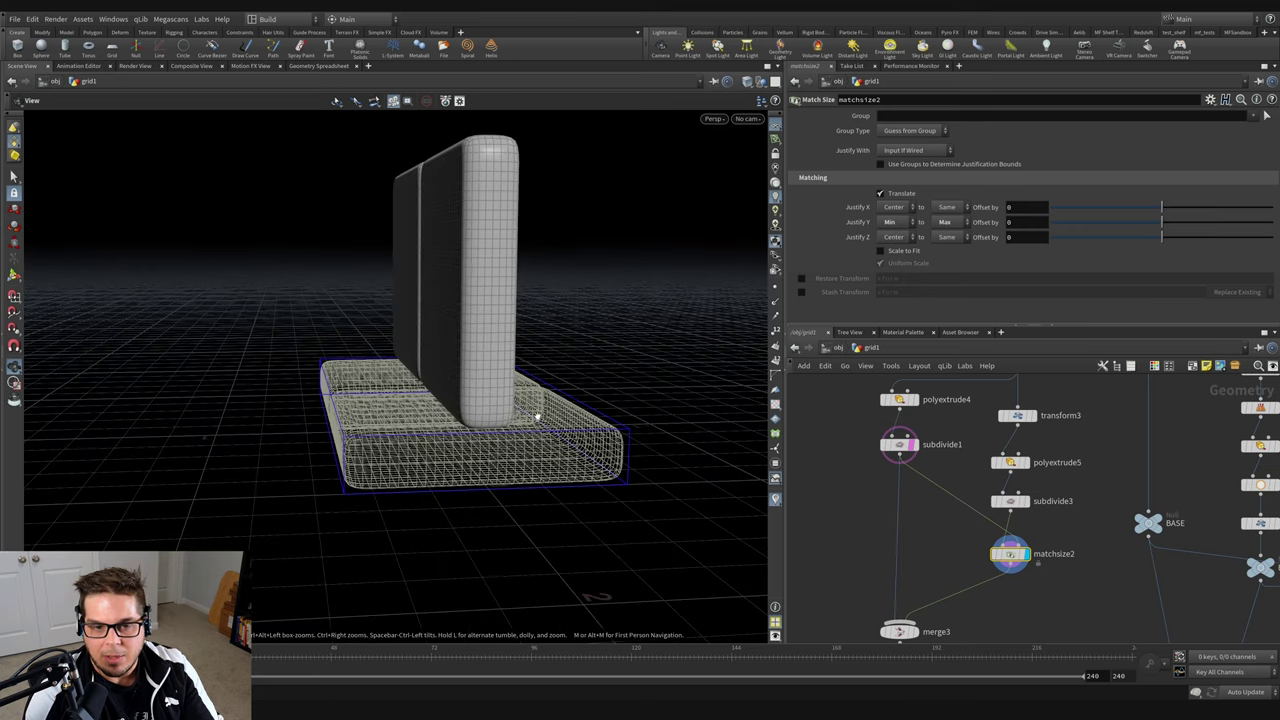
pyautogui.moveTo(486, 319); pyautogui.dragTo(565, 386)
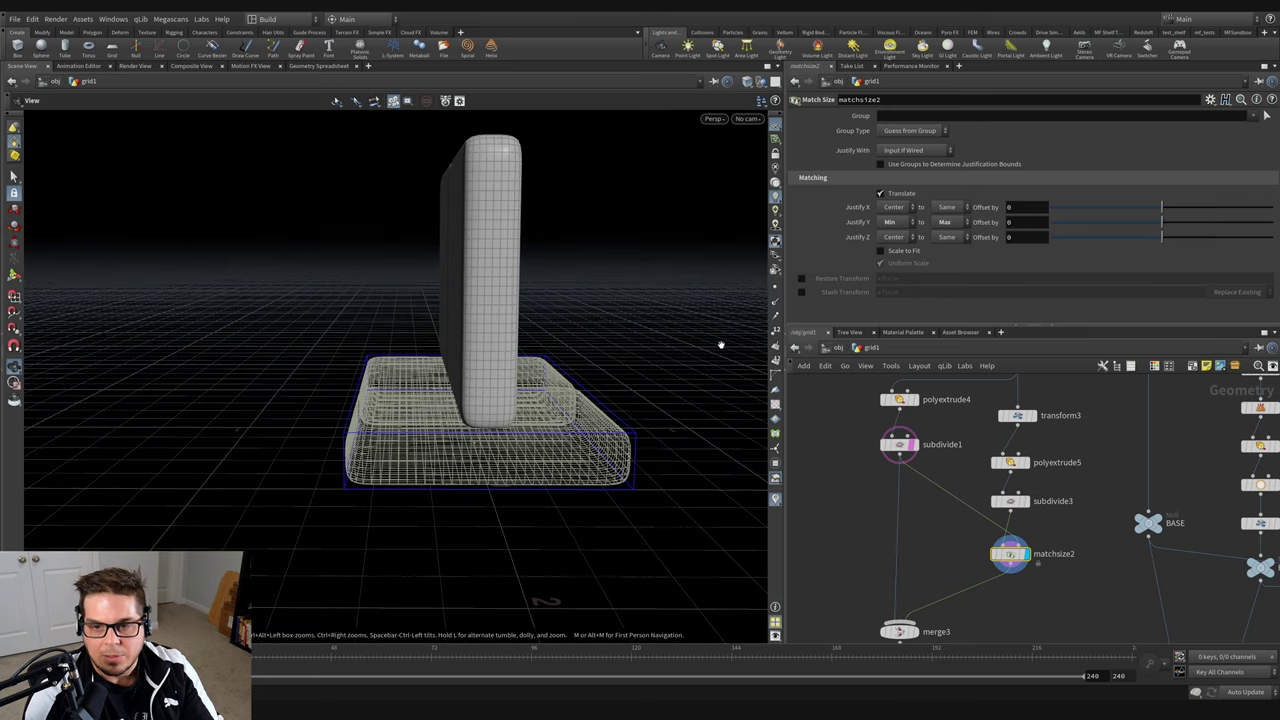
# Set matchsize2's Justify Z to Min to align the back cushions with the seat's rear edge, and check the alignment.
pyautogui.press('Return')
pyautogui.click(900, 237)
pyautogui.click(890, 263)
pyautogui.press('Escape')
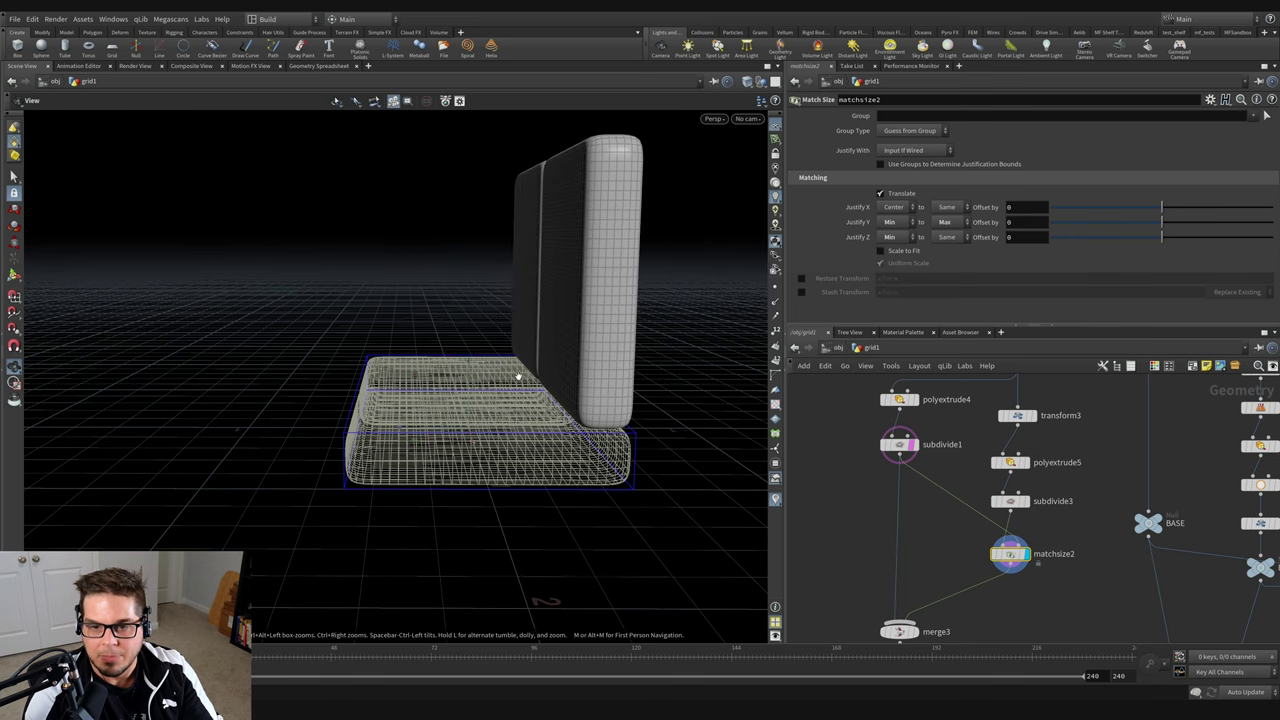
pyautogui.moveTo(508, 381); pyautogui.dragTo(618, 178)
pyautogui.press('Return')
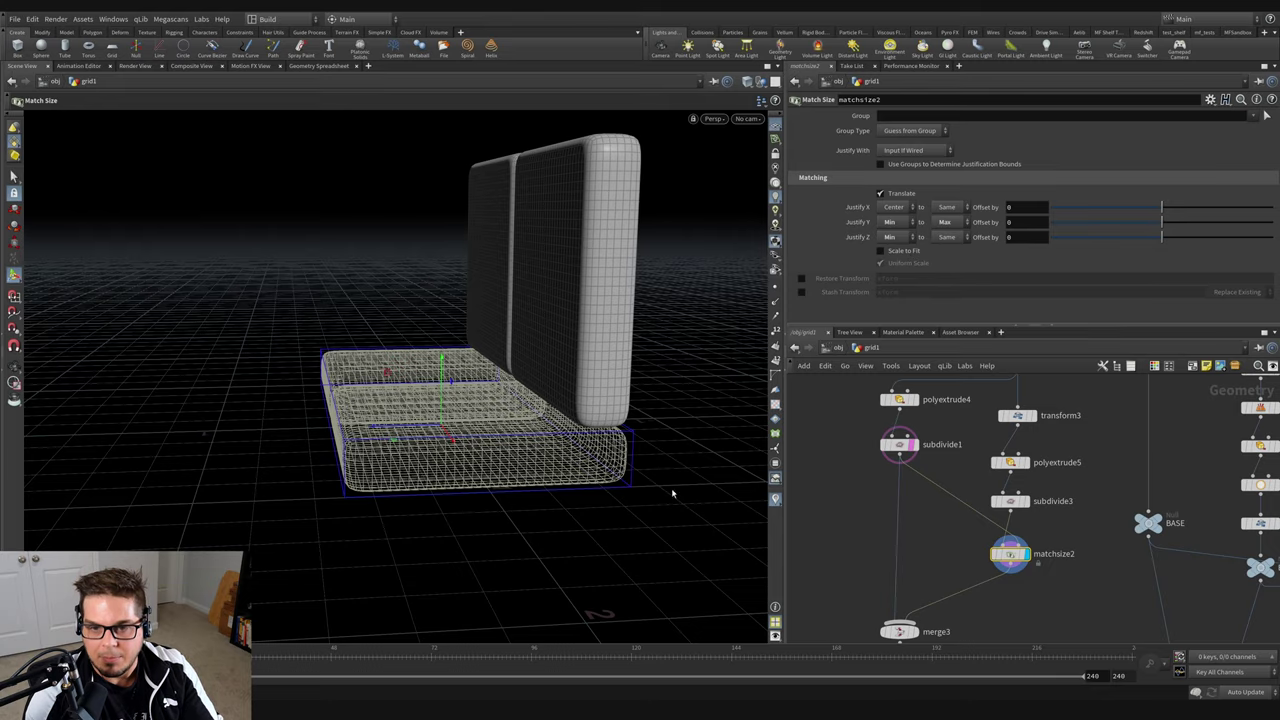
pyautogui.press('Escape')
pyautogui.moveTo(672, 493); pyautogui.dragTo(380, 440)
pyautogui.scroll(-3, 1017, 569)
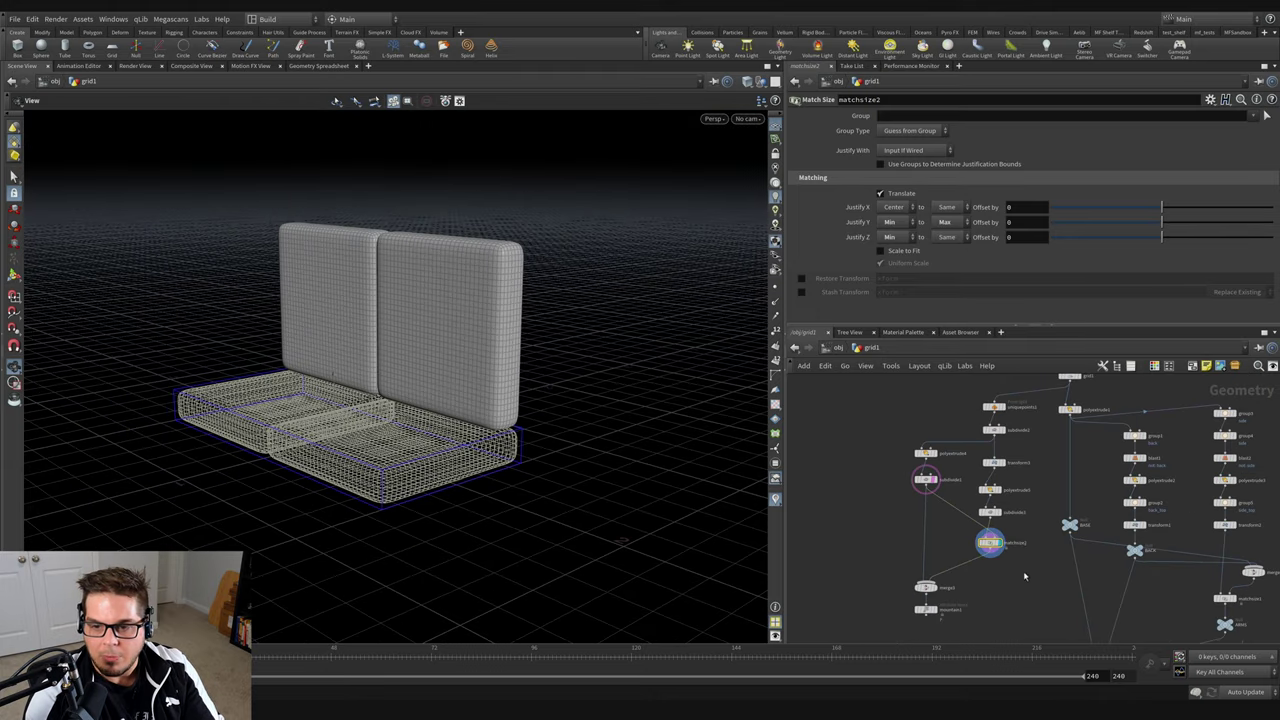
pyautogui.moveTo(1025, 576); pyautogui.dragTo(982, 592, button='middle')
pyautogui.press('Return')
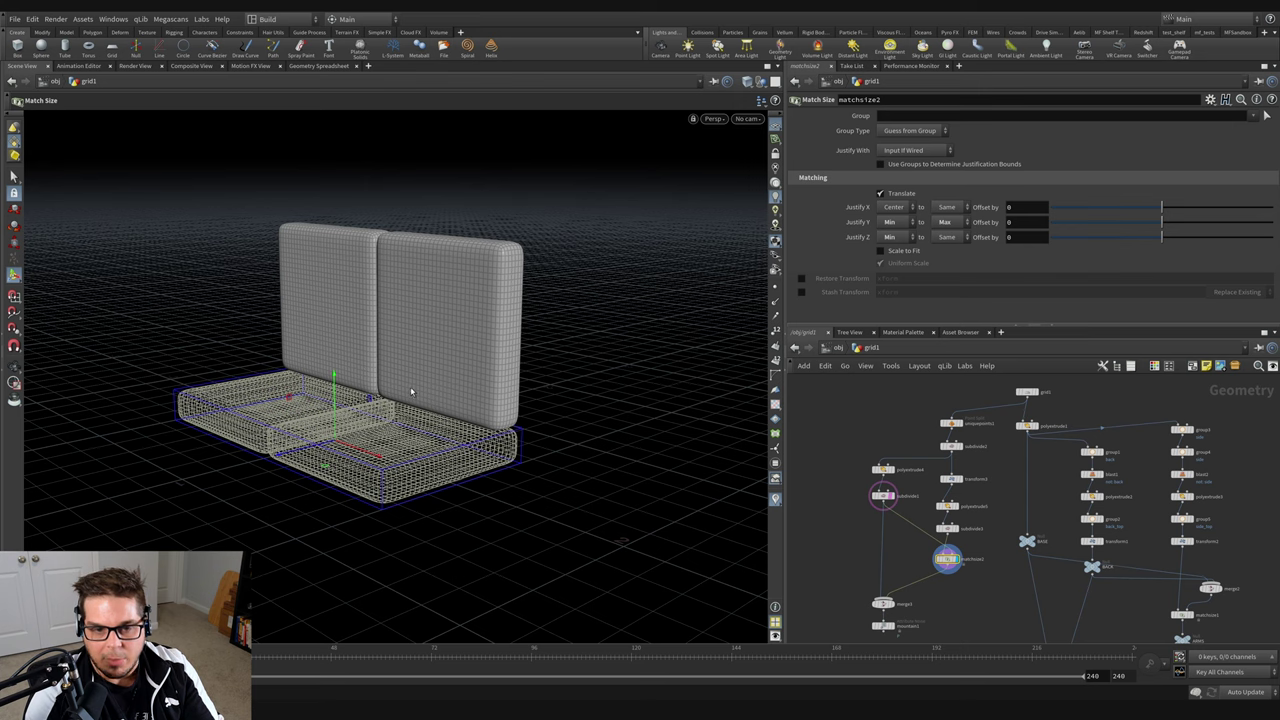
# Template the final null below the sofa frame's bevel node to compare the back cushions with the frame.
pyautogui.moveTo(997, 600); pyautogui.dragTo(957, 442, button='middle')
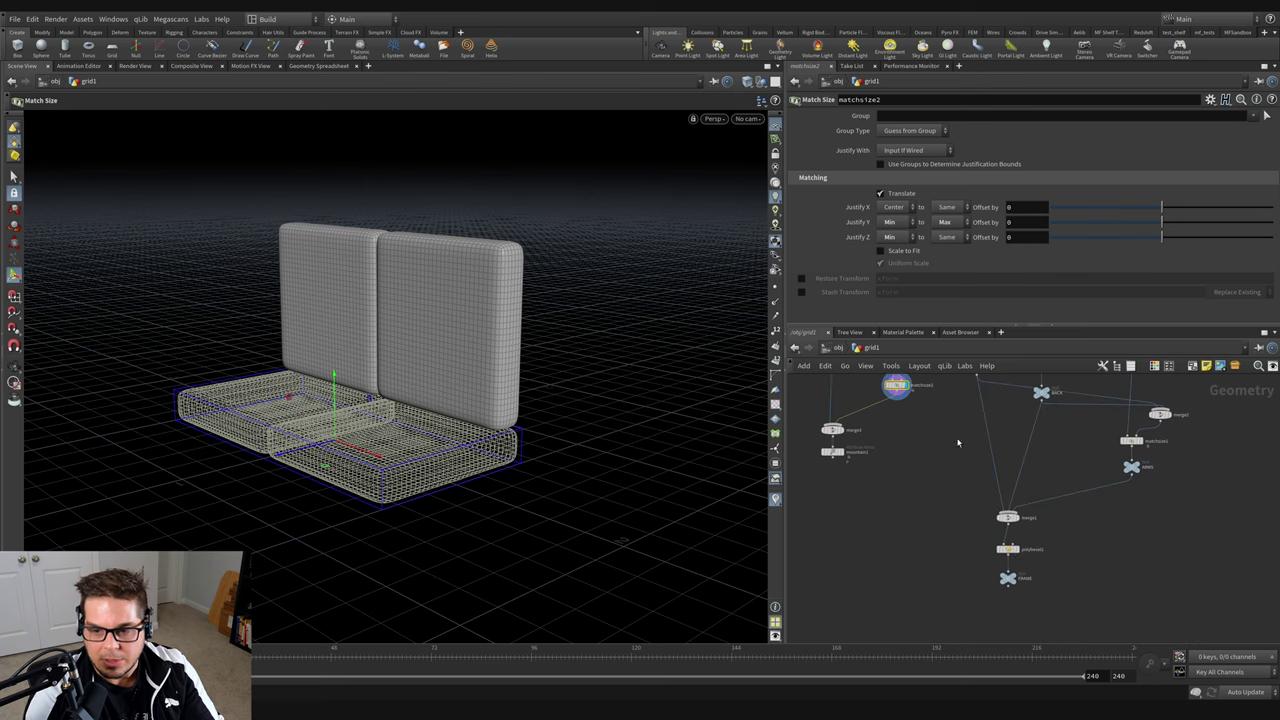
pyautogui.click(1016, 585)
pyautogui.keyDown('alt'); pyautogui.moveTo(468, 386); pyautogui.dragTo(437, 357); pyautogui.keyUp('alt')
pyautogui.moveTo(901, 438); pyautogui.dragTo(911, 587, button='middle')
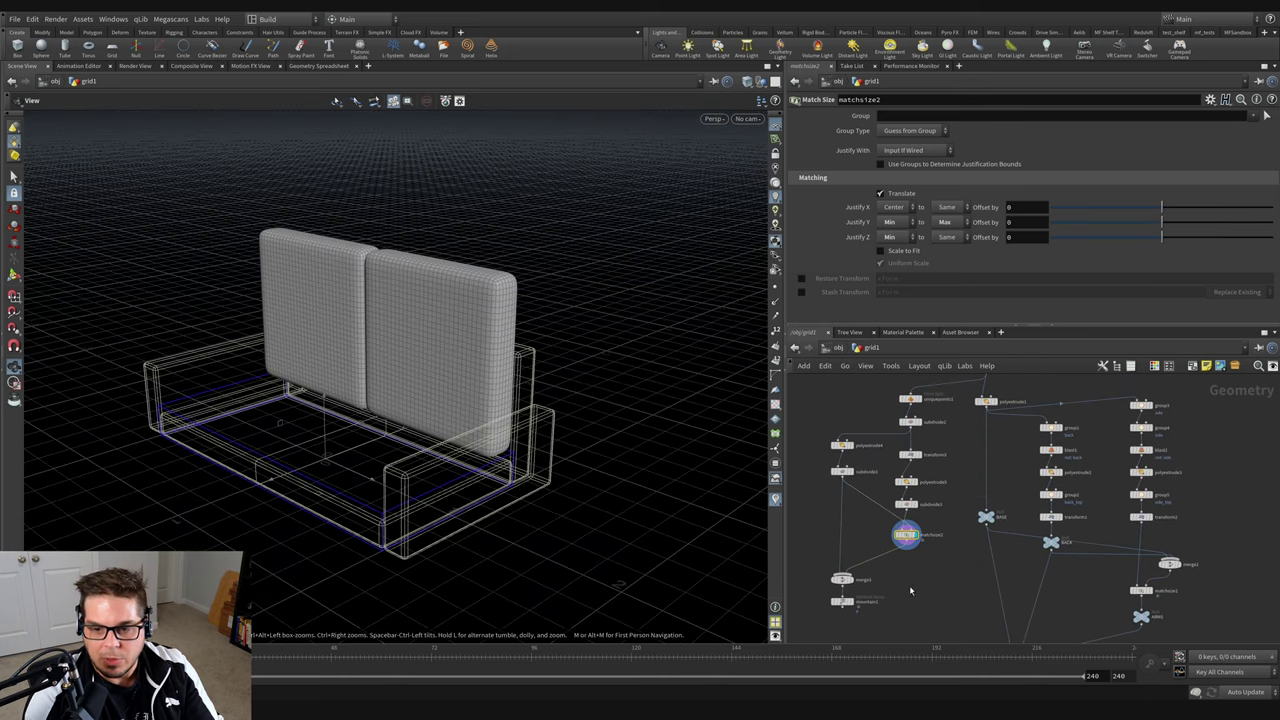
pyautogui.click(907, 541)
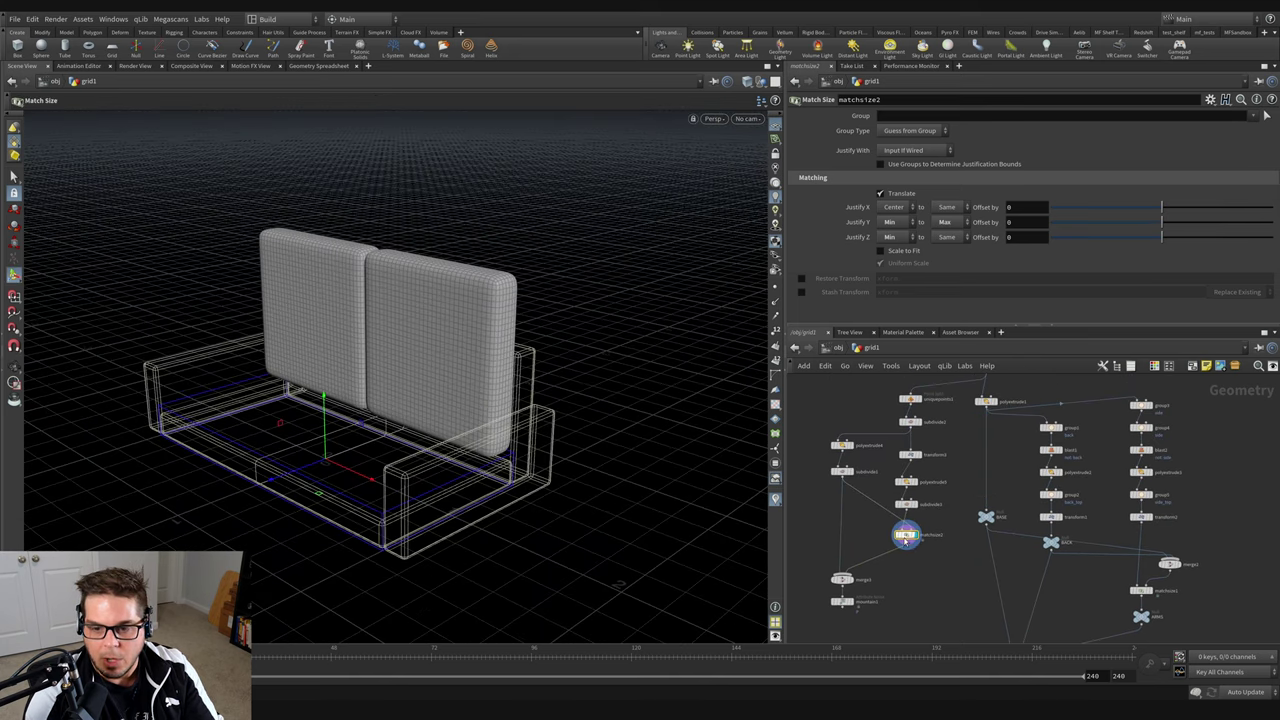
# Shorten the back cushions by setting transform3's Z scale to 0.6, and check them against the frame.
pyautogui.click(909, 455)
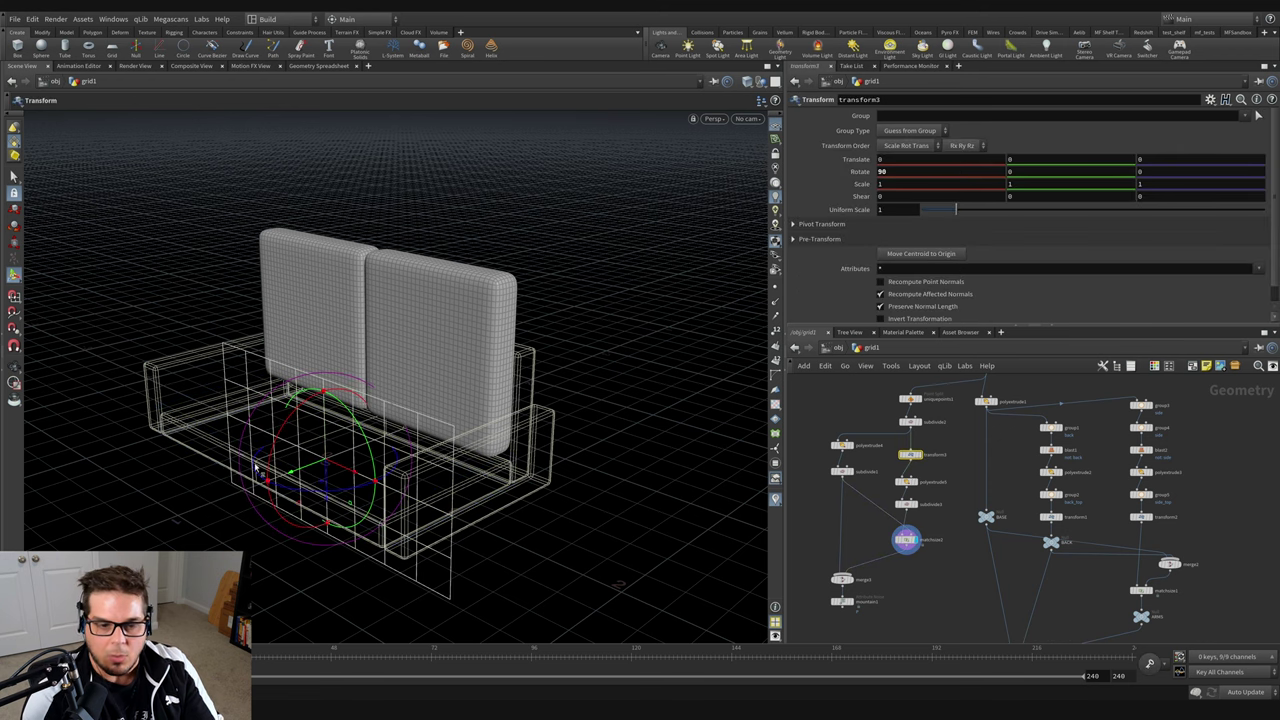
pyautogui.press('Escape')
pyautogui.moveTo(298, 403); pyautogui.dragTo(384, 452)
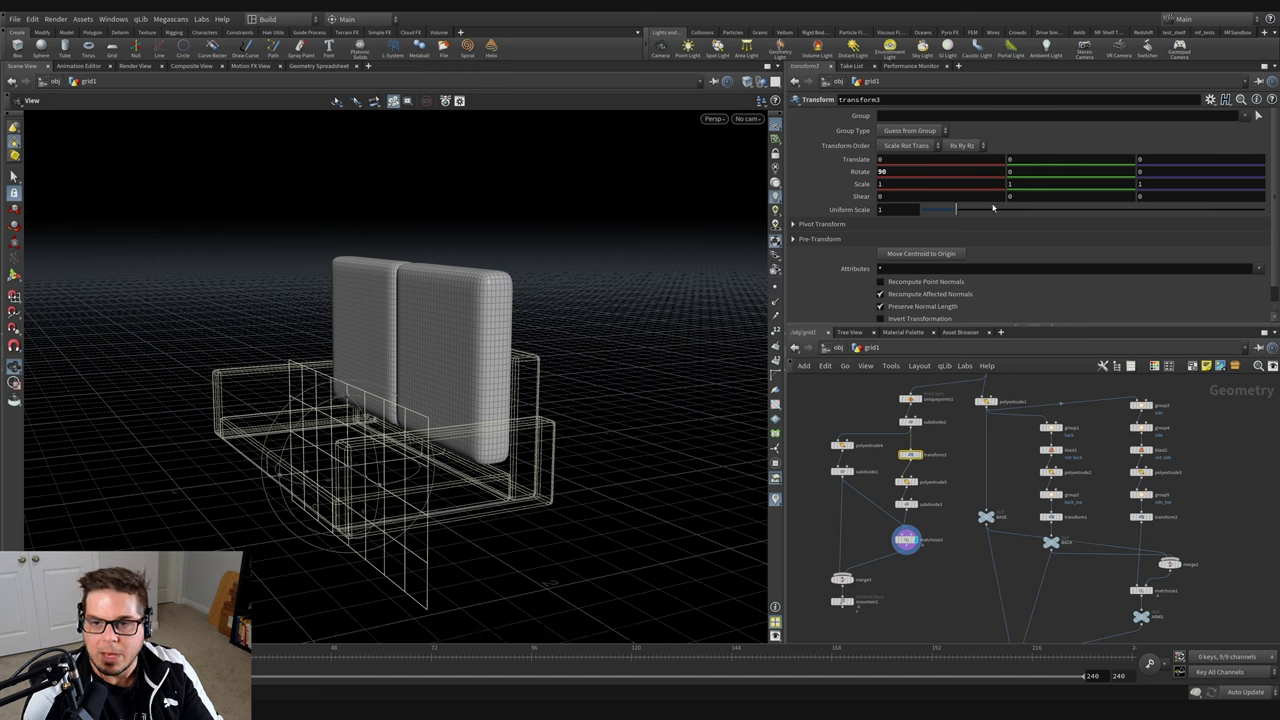
pyautogui.press('Return')
pyautogui.moveTo(1154, 183)
pyautogui.mouseDown(button='middle')
pyautogui.moveTo(1121, 196)
pyautogui.moveTo(1155, 186)
pyautogui.mouseUp(button='middle')
pyautogui.press('Escape')
pyautogui.moveTo(417, 366); pyautogui.dragTo(370, 396)
pyautogui.keyDown('alt'); pyautogui.moveTo(370, 396); pyautogui.dragTo(338, 370, button='middle'); pyautogui.keyUp('alt')
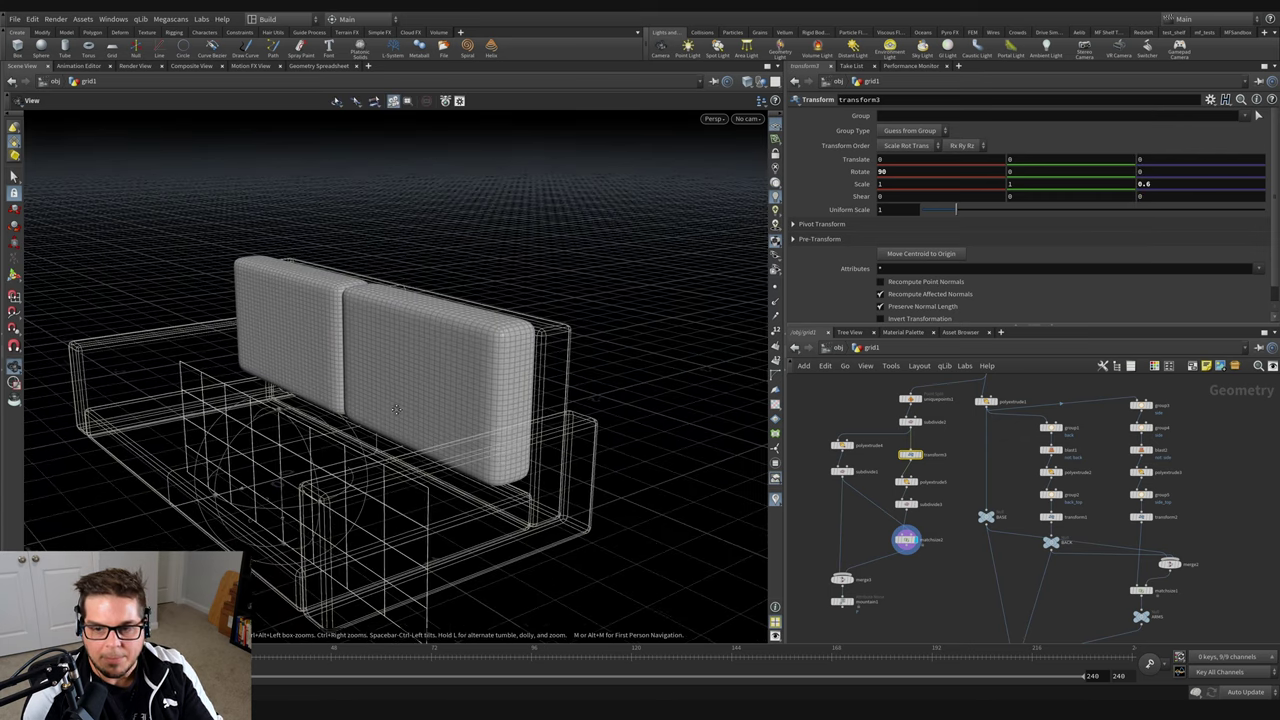
# Stretch grid1 forward with its viewport handle to a depth of about 1.26 and template merge3.
pyautogui.moveTo(959, 381); pyautogui.dragTo(971, 448, button='middle')
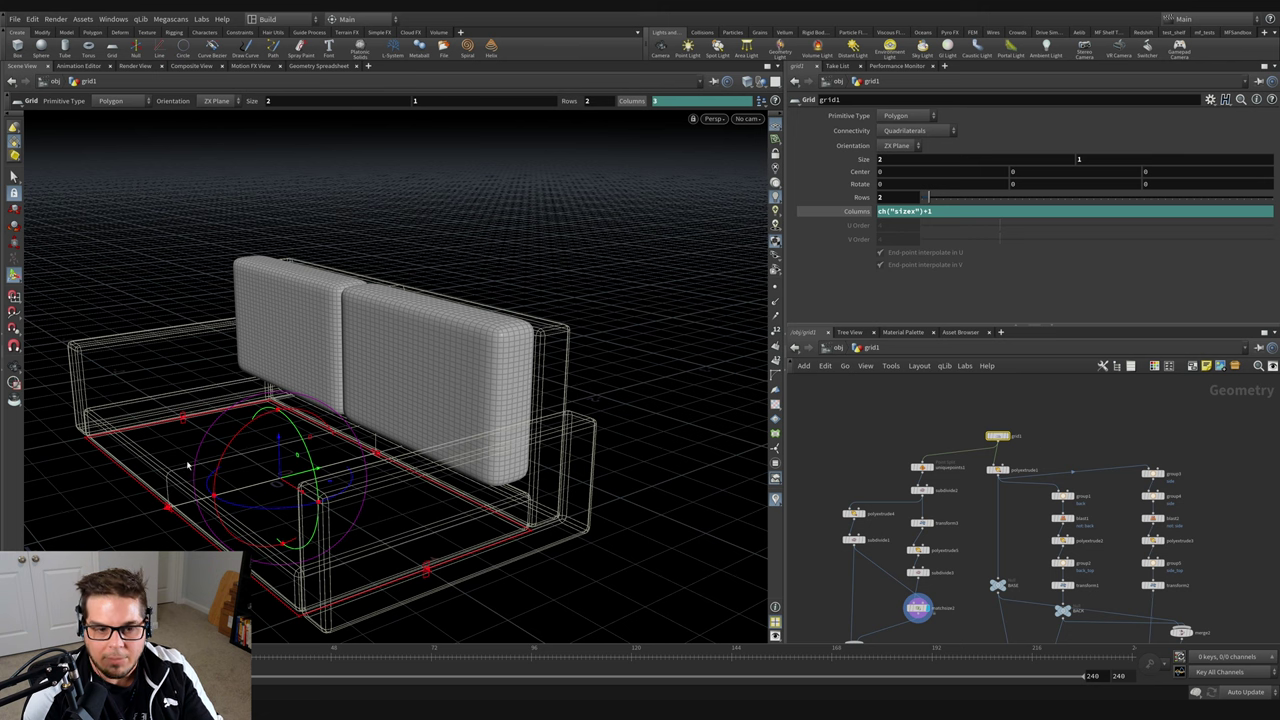
pyautogui.moveTo(160, 513); pyautogui.dragTo(150, 512)
pyautogui.moveTo(865, 548); pyautogui.dragTo(883, 444, button='middle')
pyautogui.click(880, 544)
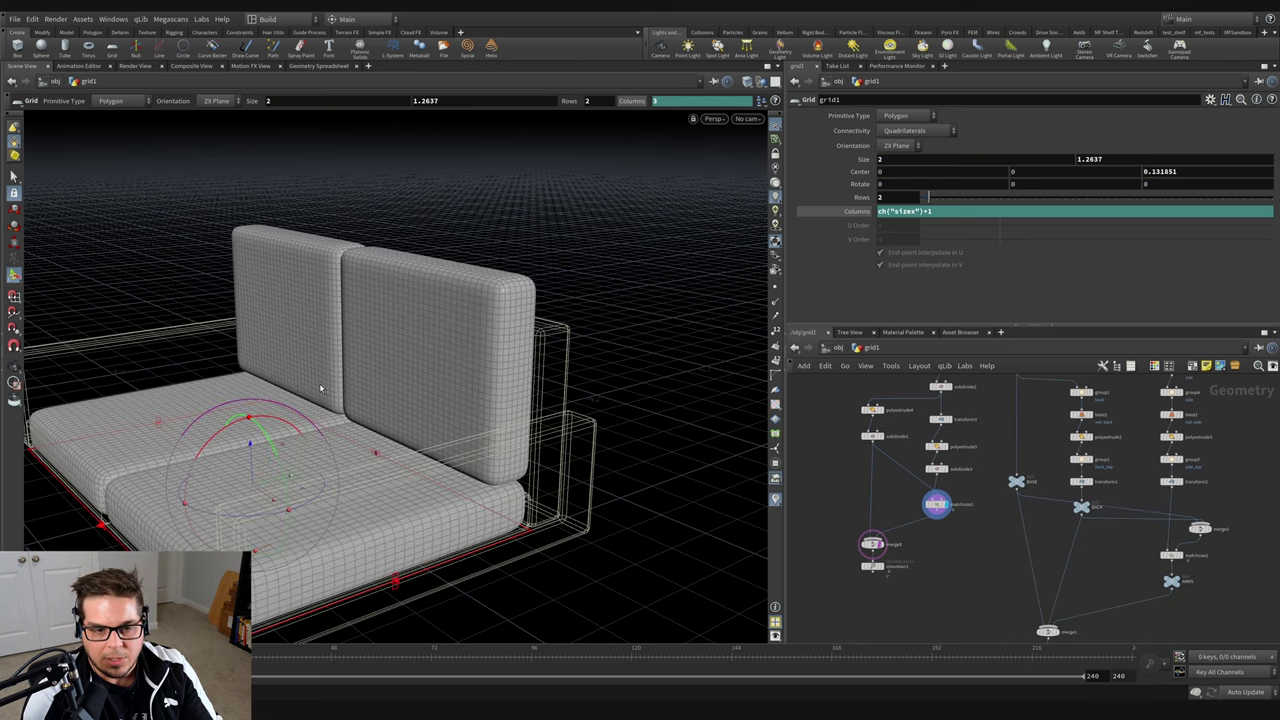
# Pull grid1's front edge back to a depth of about 0.92, and set transform3's Z scale to 1.
pyautogui.moveTo(44, 497); pyautogui.dragTo(216, 393)
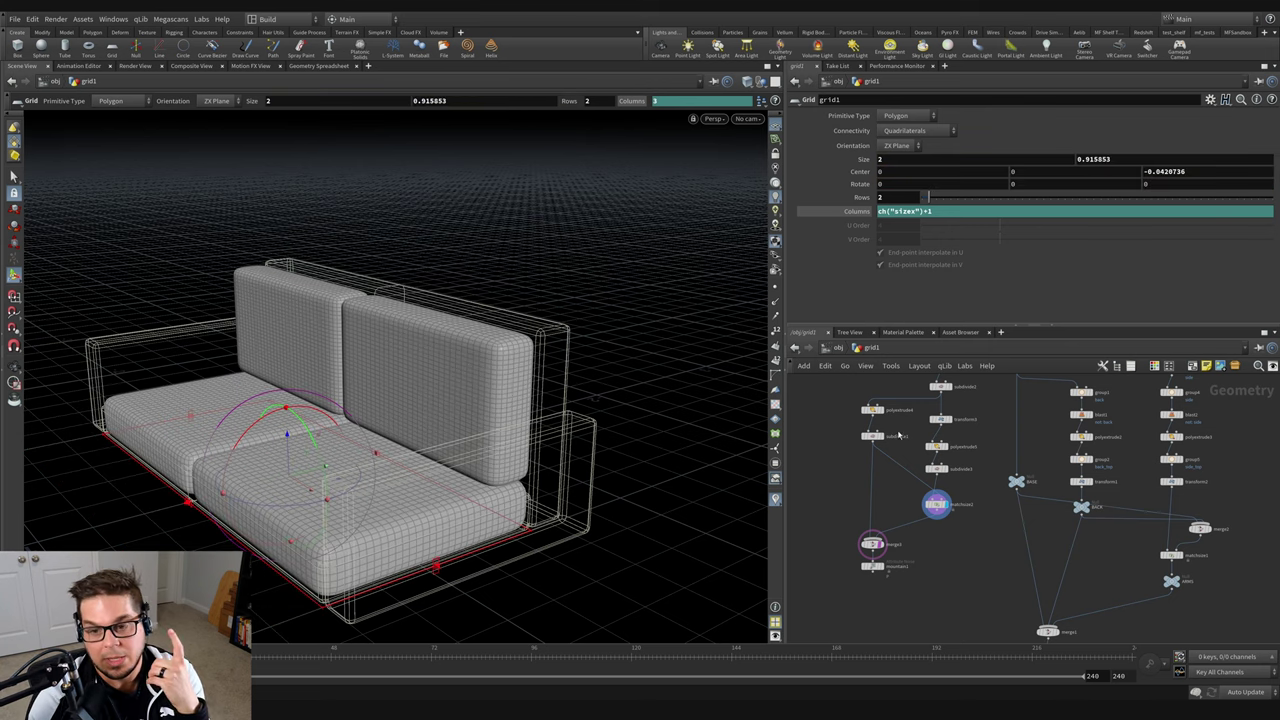
pyautogui.moveTo(978, 450); pyautogui.dragTo(968, 486, button='middle')
pyautogui.click(931, 456)
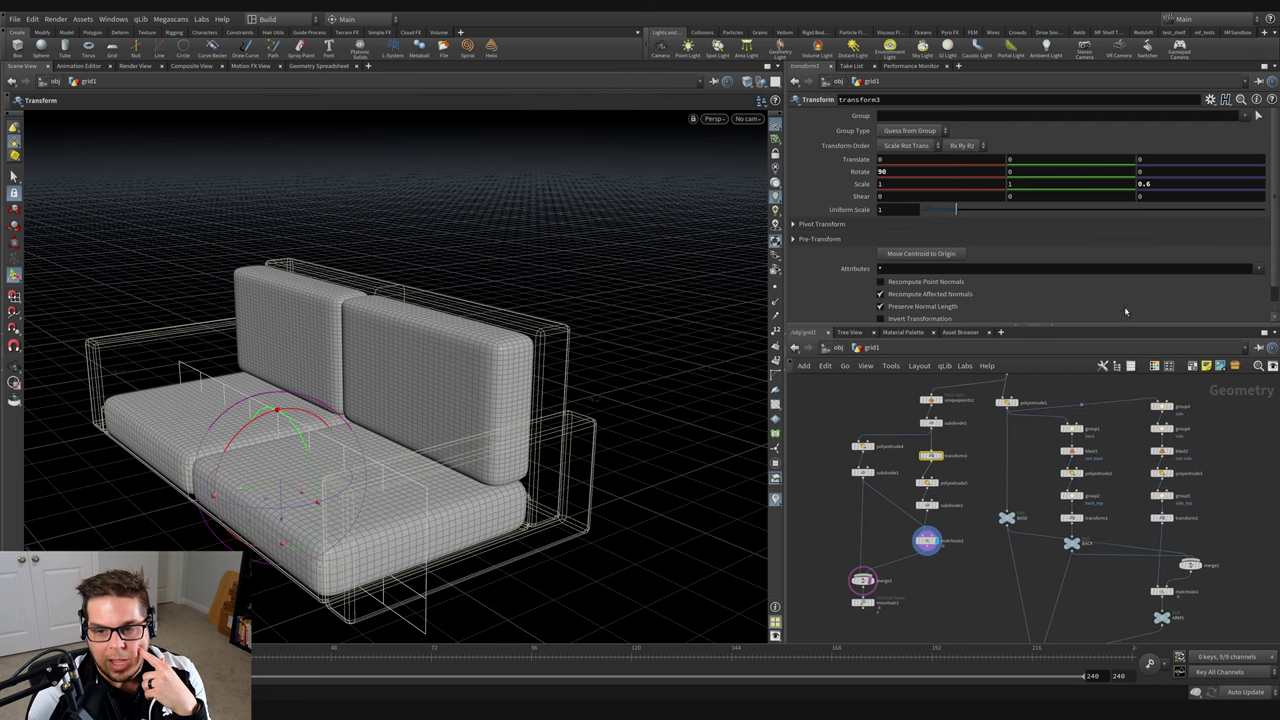
pyautogui.click(1193, 182)
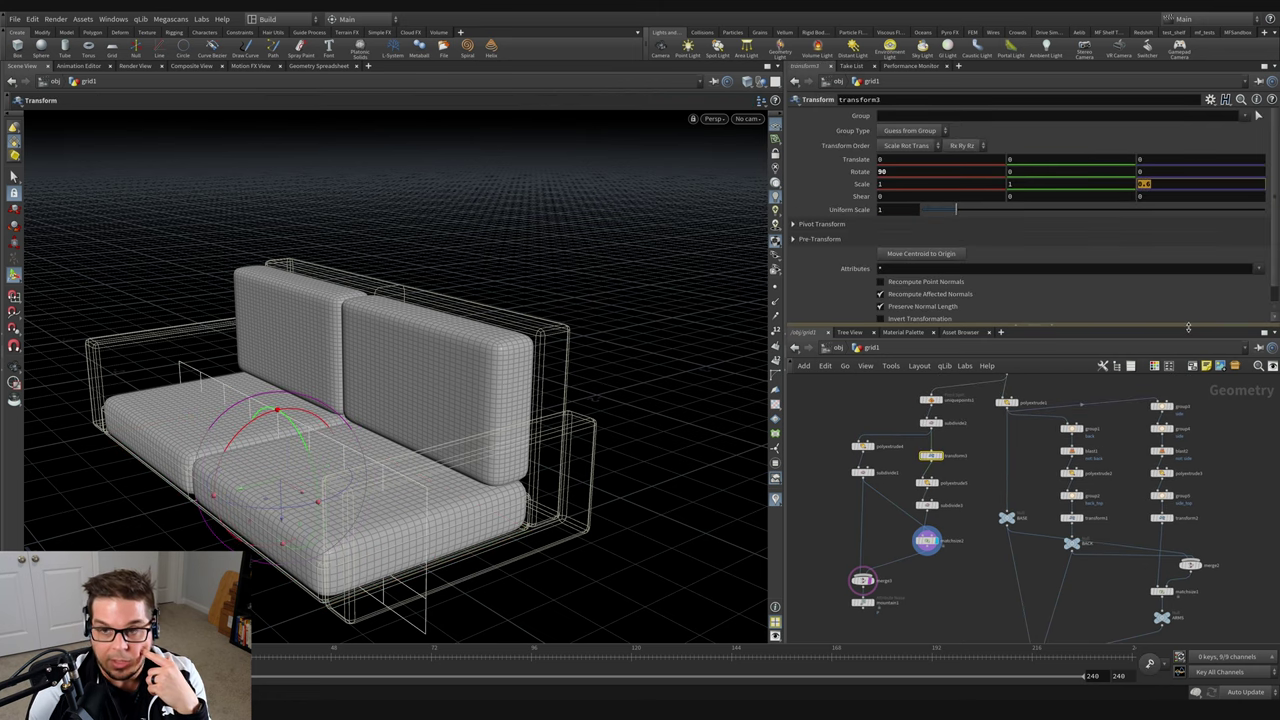
pyautogui.write('1')
pyautogui.press('Return')
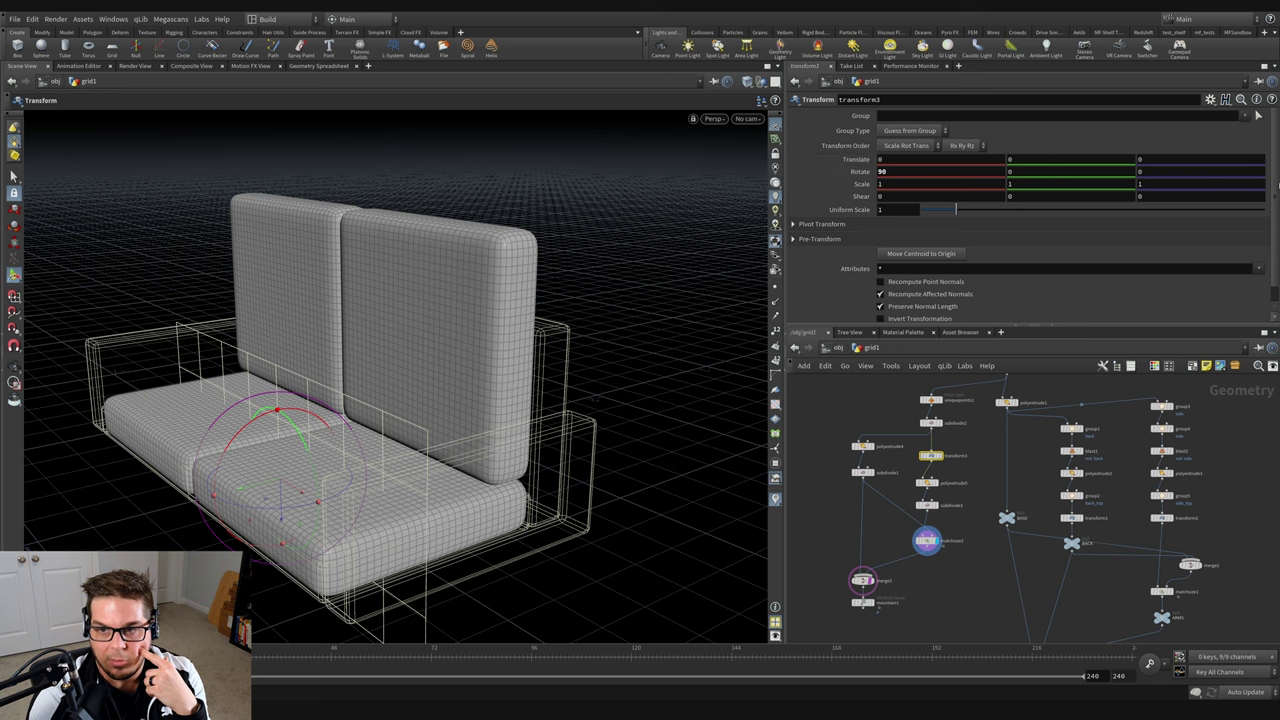
# Insert a Match Size node between transform3 and polyextrude5, and display its result.
pyautogui.click(940, 455)
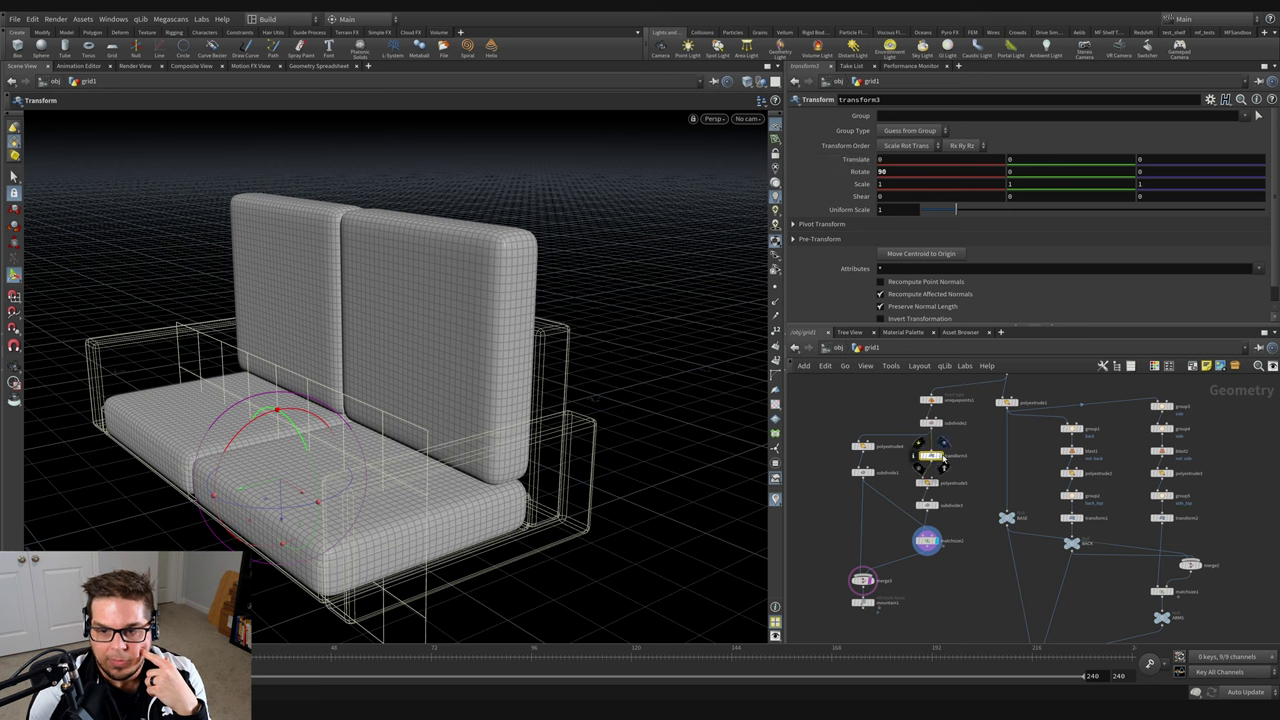
pyautogui.moveTo(960, 550); pyautogui.dragTo(921, 483)
pyautogui.click(947, 458)
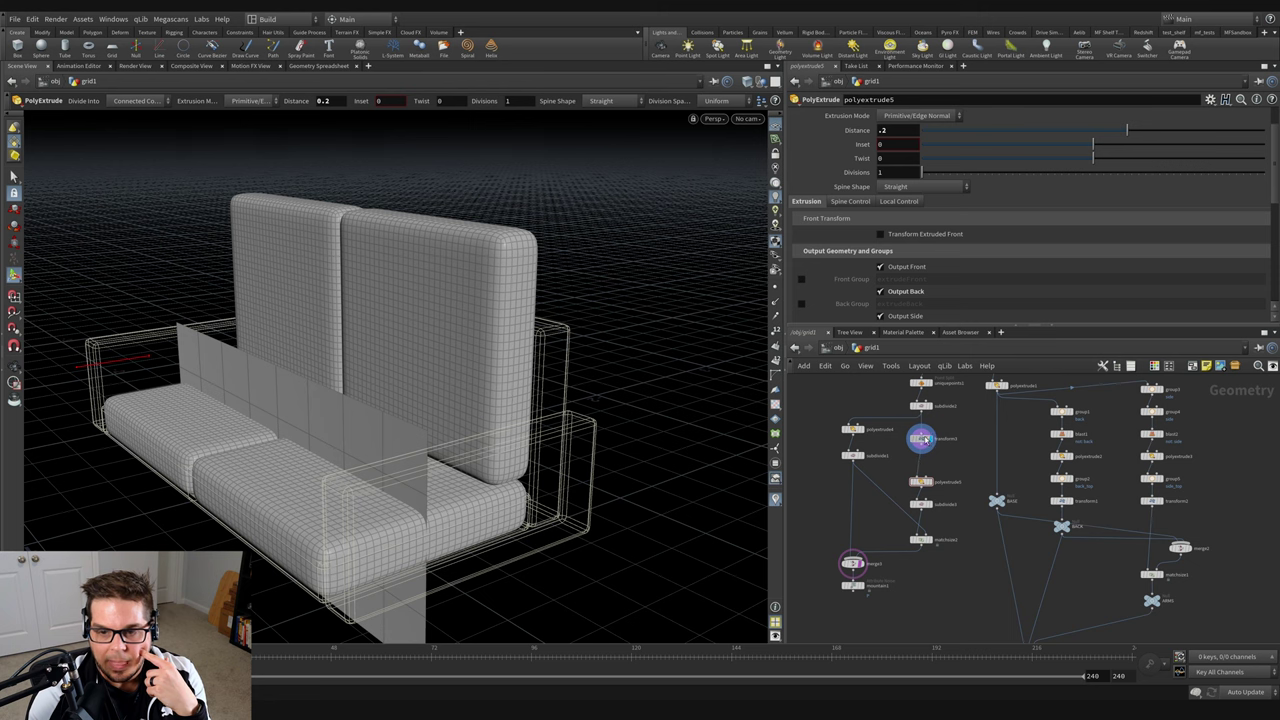
pyautogui.click(921, 439)
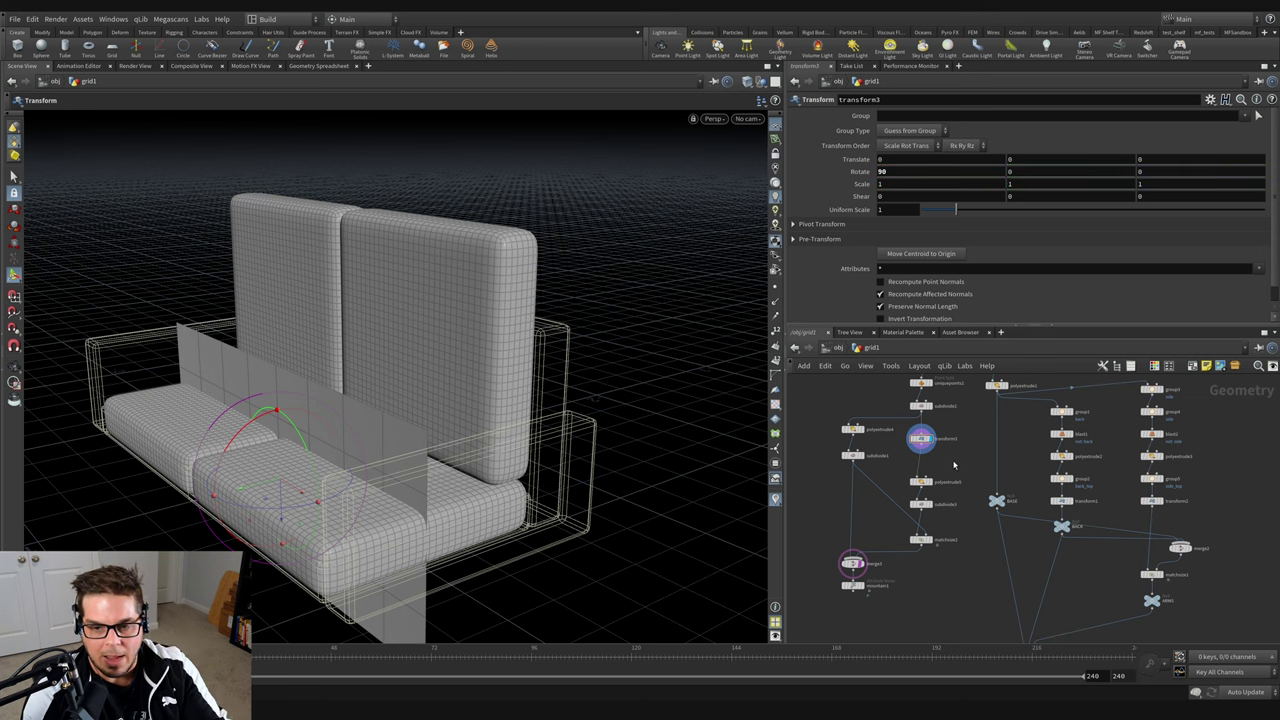
pyautogui.press('Tab')
pyautogui.write('matc')
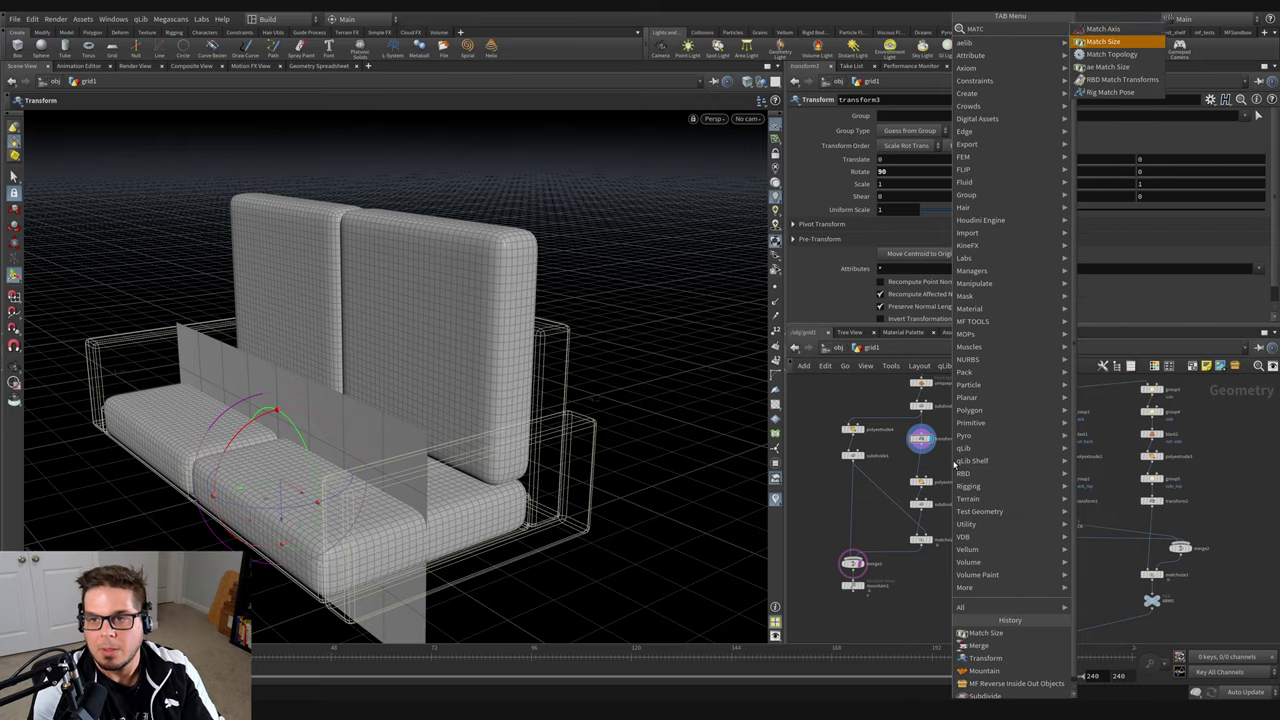
pyautogui.press('Return')
pyautogui.click(935, 470)
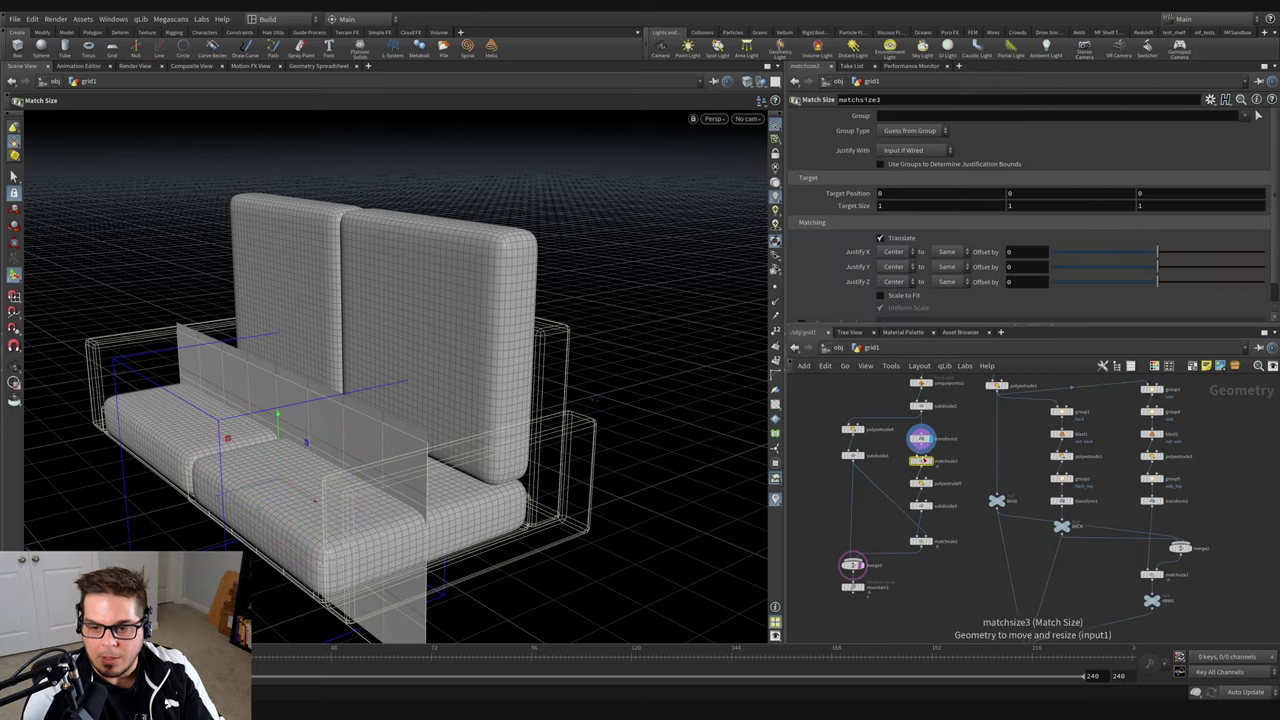
pyautogui.scroll(3, 944, 476)
pyautogui.click(938, 472)
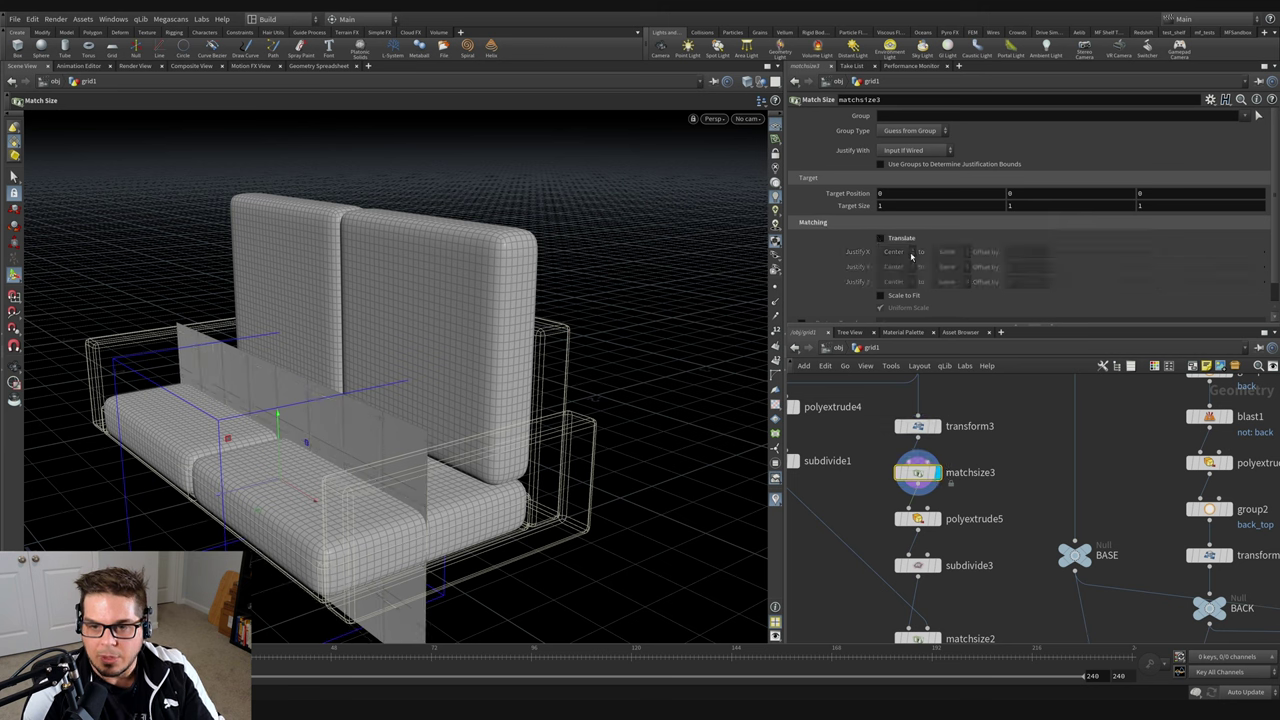
# Set matchsize3 to skip translation and scale to fit non-uniformly, on the Y axis only.
pyautogui.click(880, 238)
pyautogui.scroll(-1, 877, 282)
pyautogui.click(881, 273)
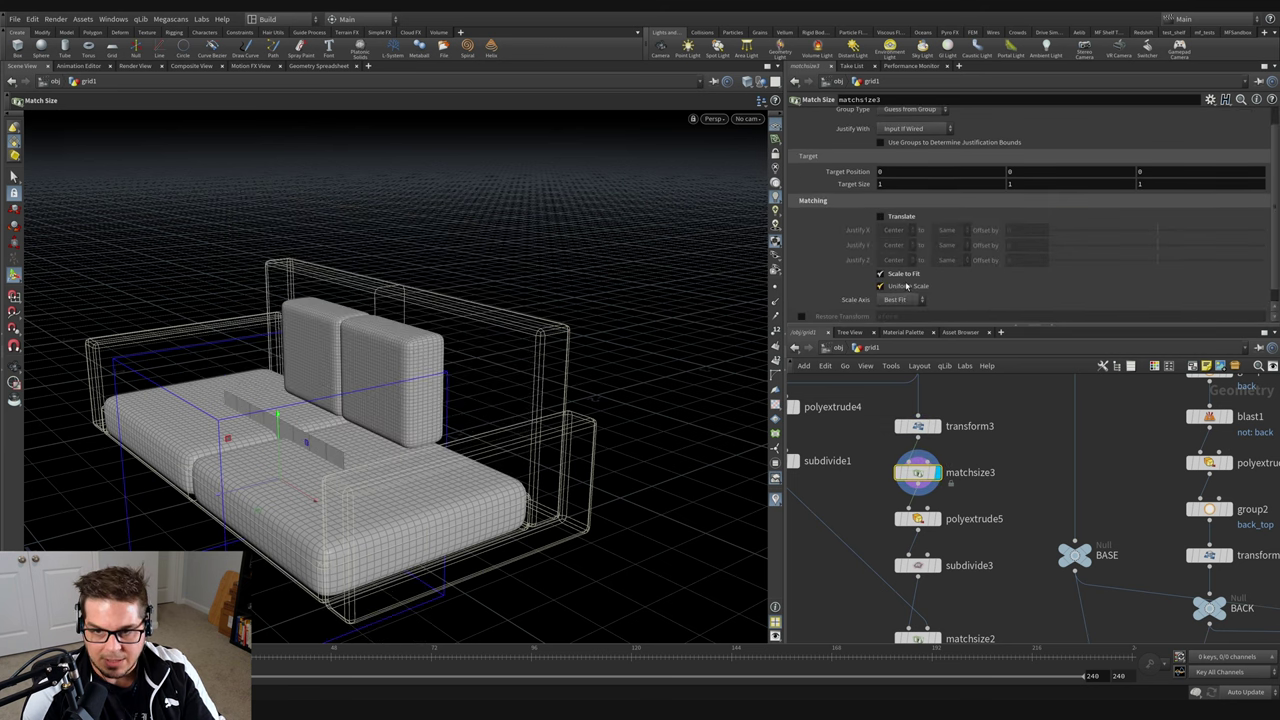
pyautogui.click(881, 286)
pyautogui.scroll(-2, 893, 280)
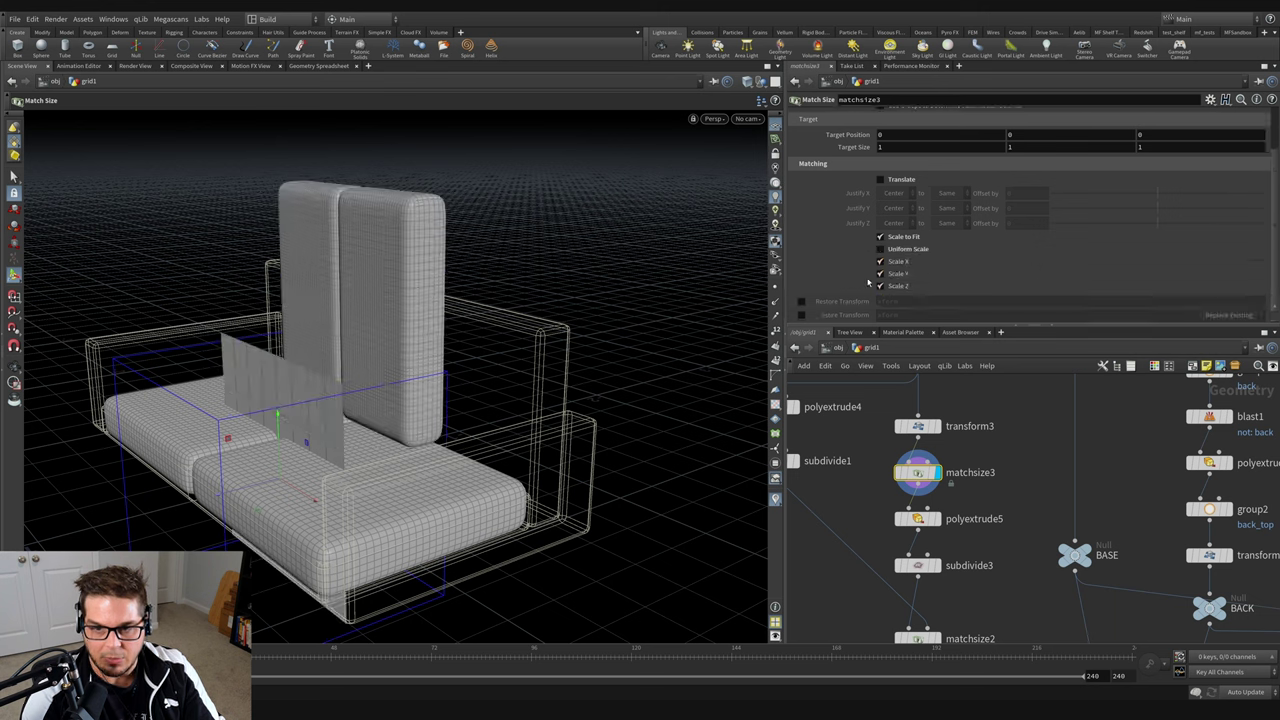
pyautogui.click(881, 261)
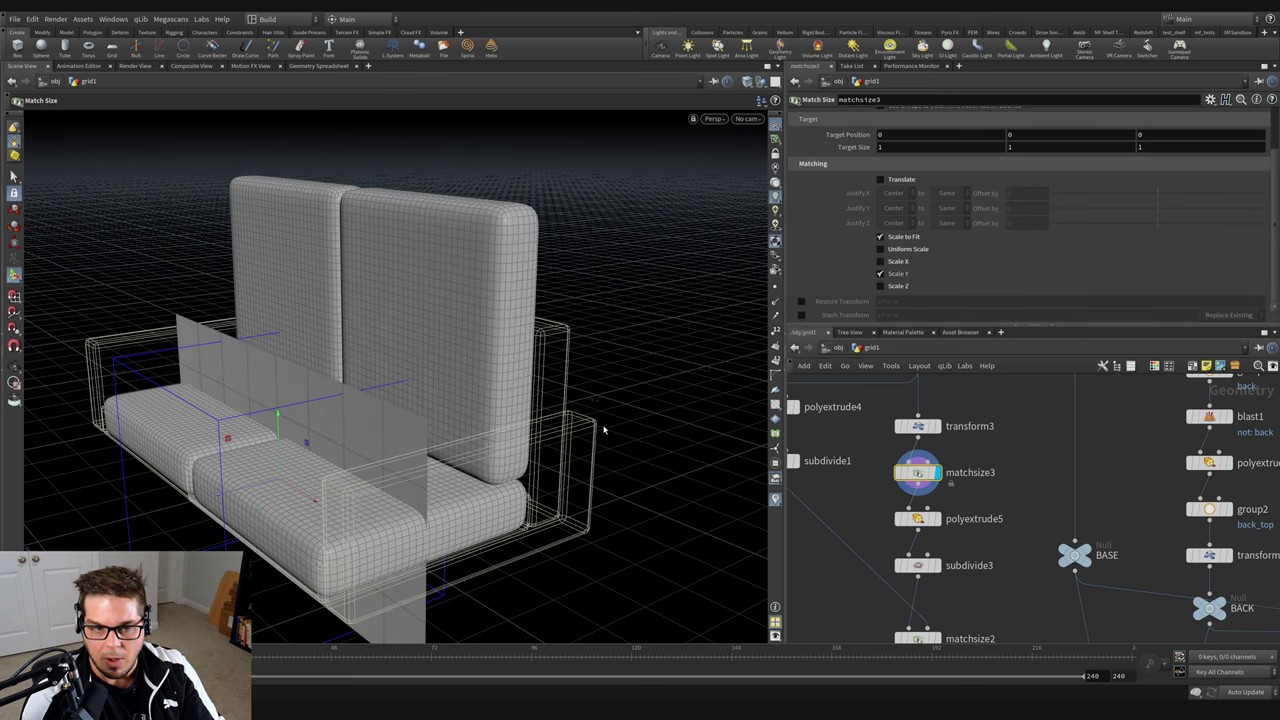
# Vary grid1's depth to about 1.18 and about 0.98 to test how the back cushions' height responds.
pyautogui.scroll(-5, 992, 453)
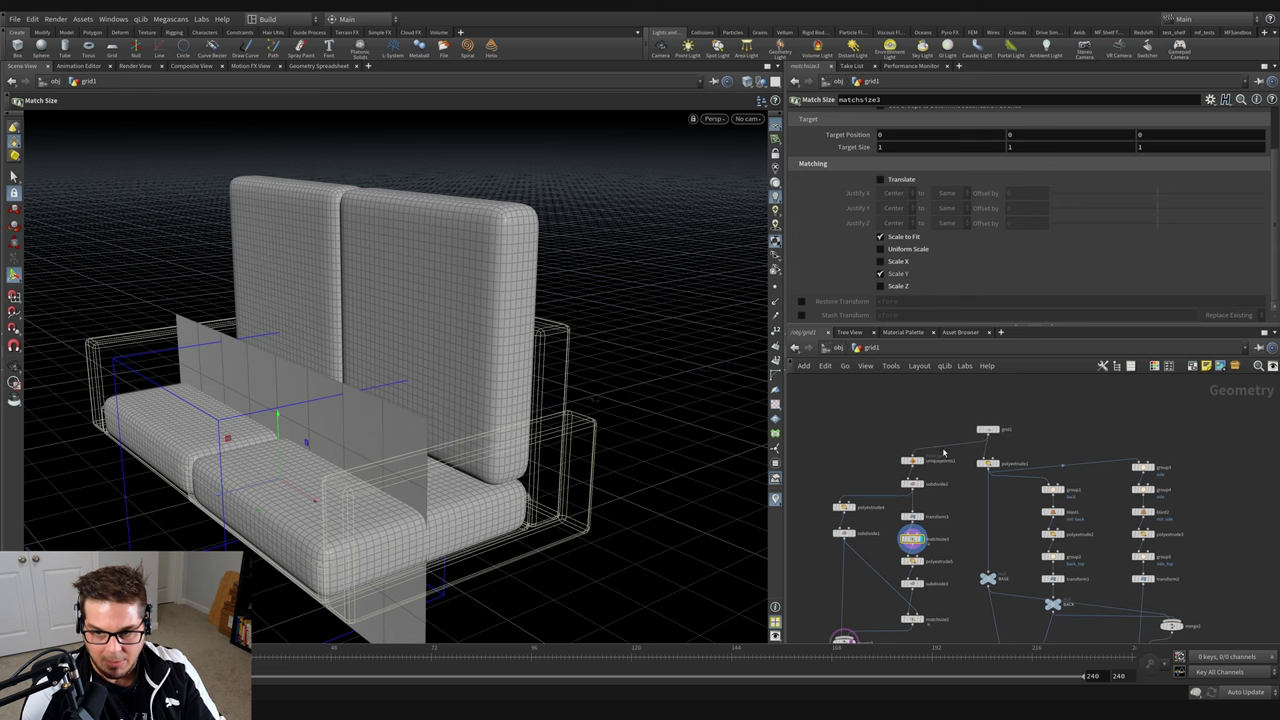
pyautogui.click(988, 429)
pyautogui.moveTo(797, 445); pyautogui.dragTo(845, 354, button='middle')
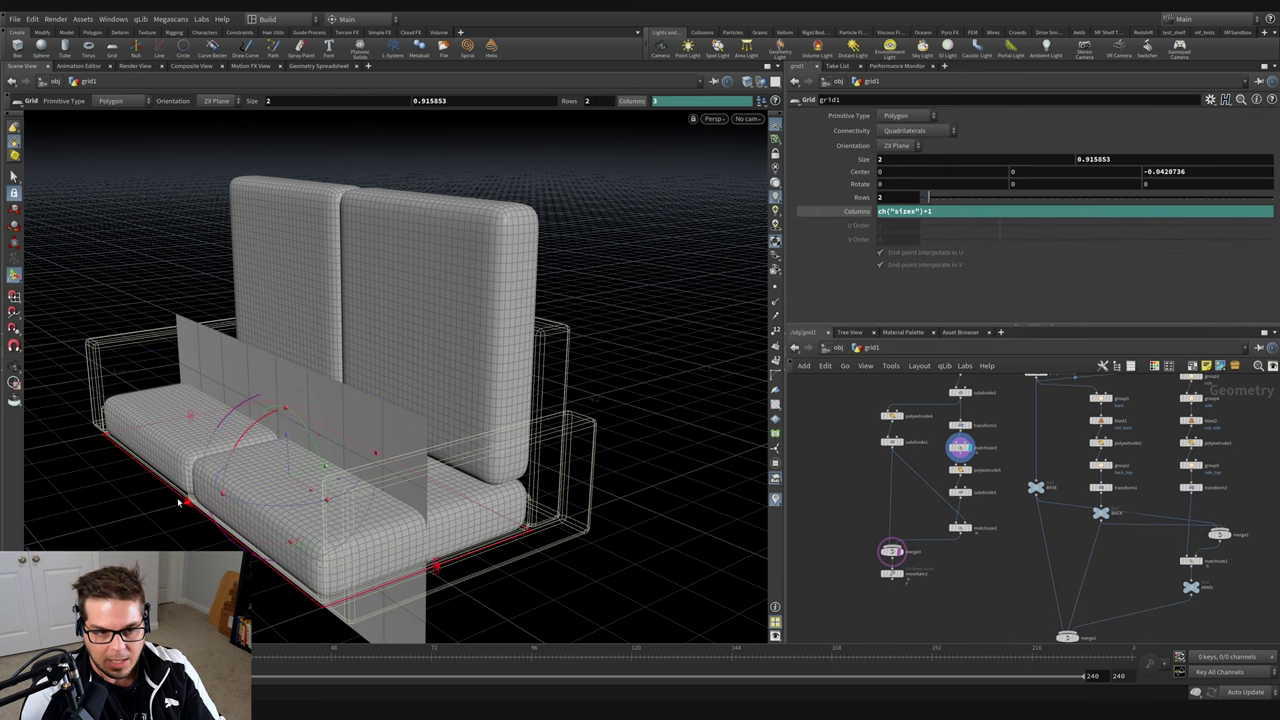
pyautogui.moveTo(188, 502); pyautogui.dragTo(122, 518)
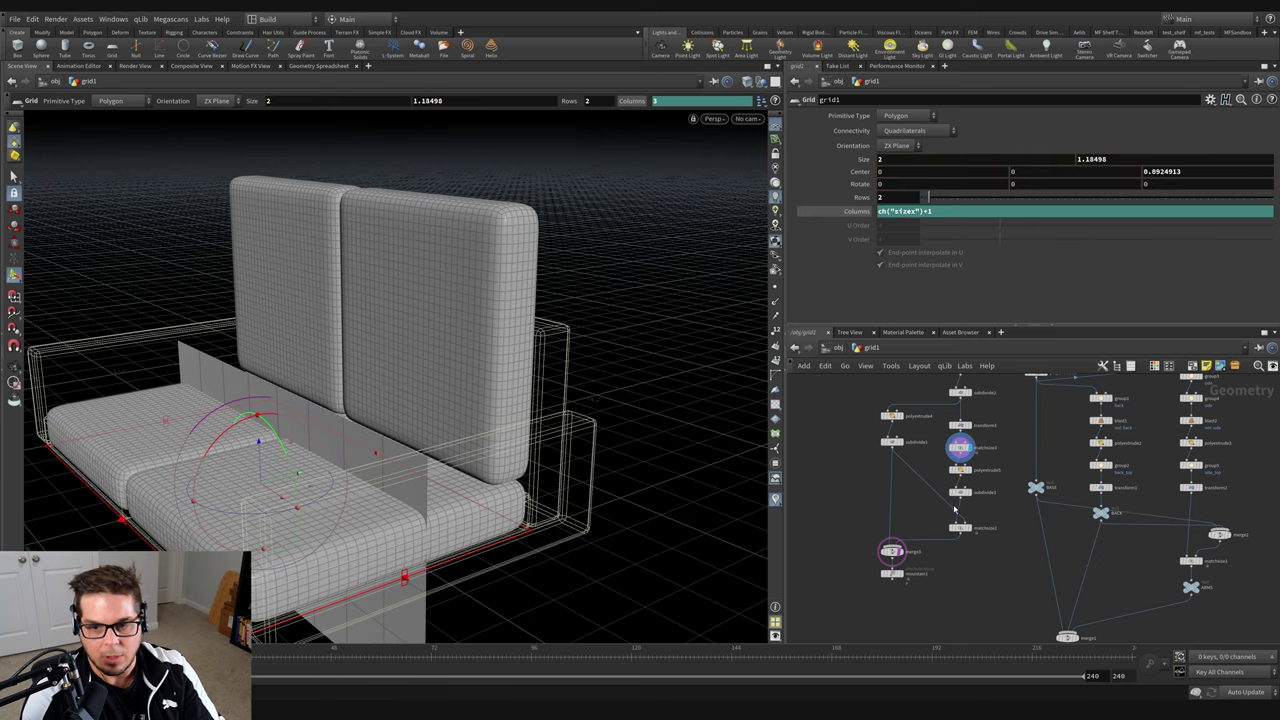
pyautogui.click(948, 436)
pyautogui.click(948, 436)
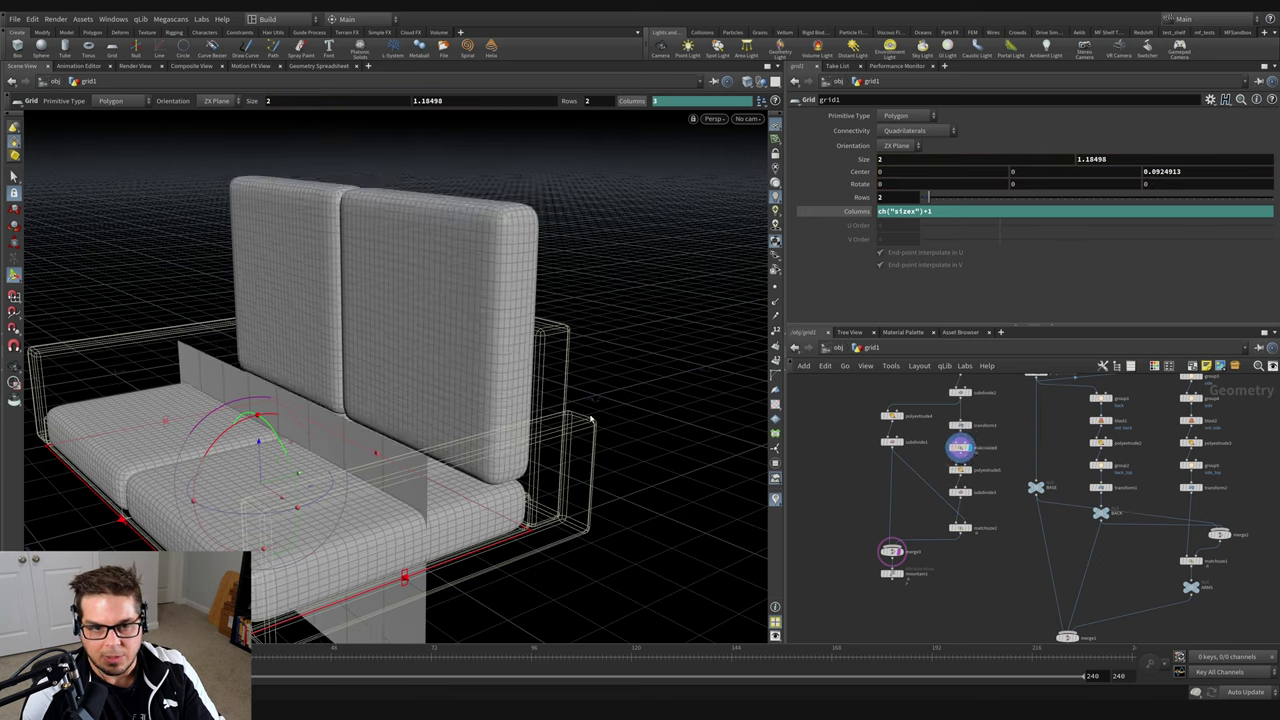
pyautogui.moveTo(92, 499); pyautogui.dragTo(170, 535)
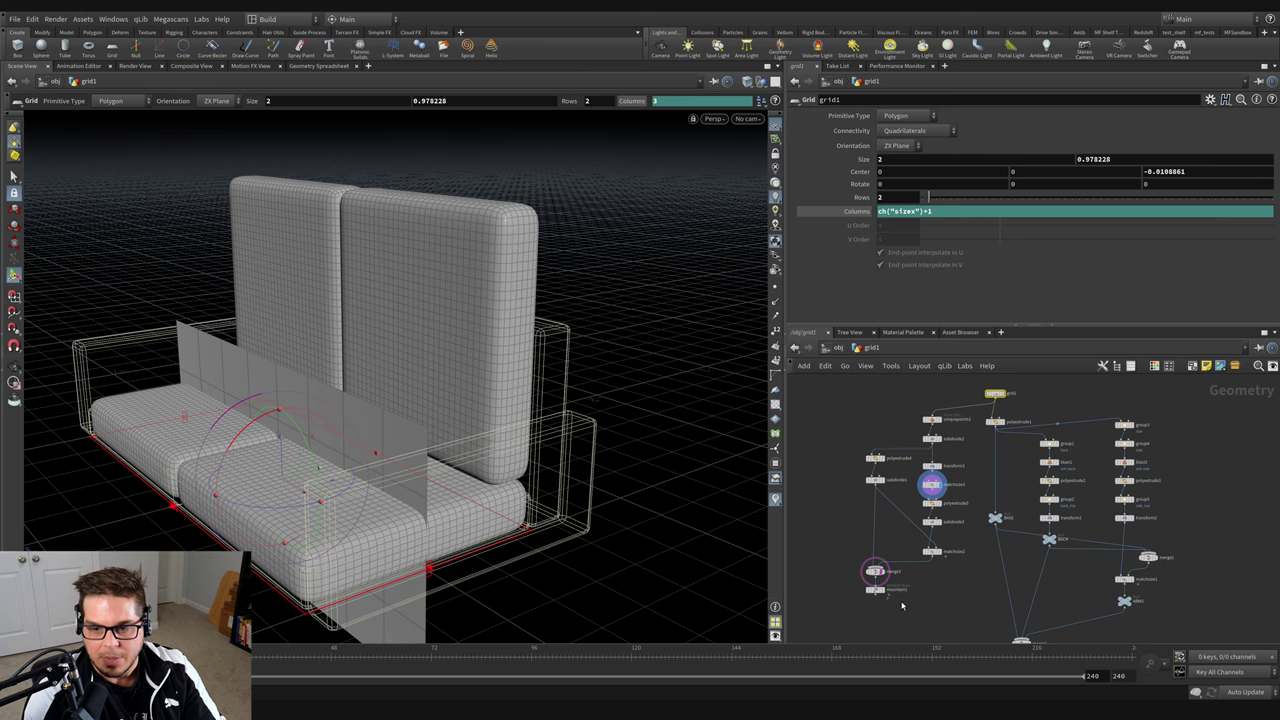
# Make room below matchsize3 and insert a Transform node between it and polyextrude5, displaying its result.
pyautogui.moveTo(865, 607); pyautogui.dragTo(949, 505)
pyautogui.moveTo(932, 505); pyautogui.dragTo(932, 535)
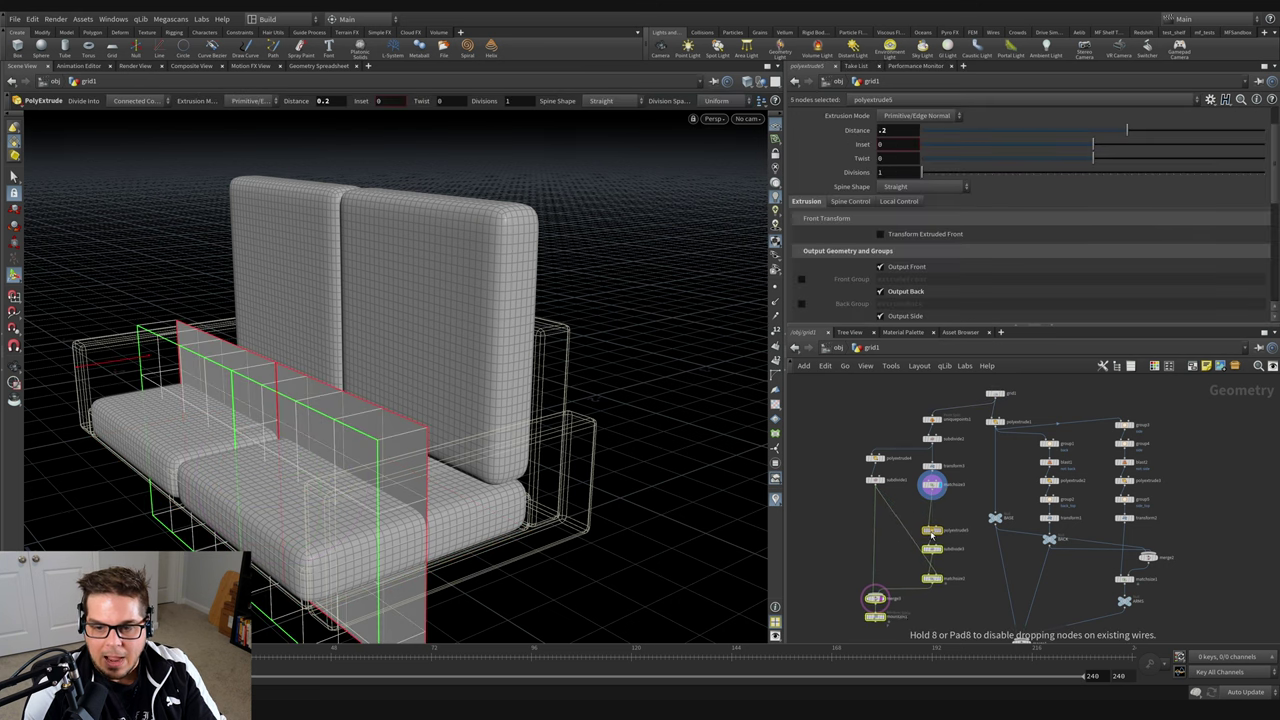
pyautogui.scroll(4, 931, 507)
pyautogui.click(945, 509)
pyautogui.press('Tab')
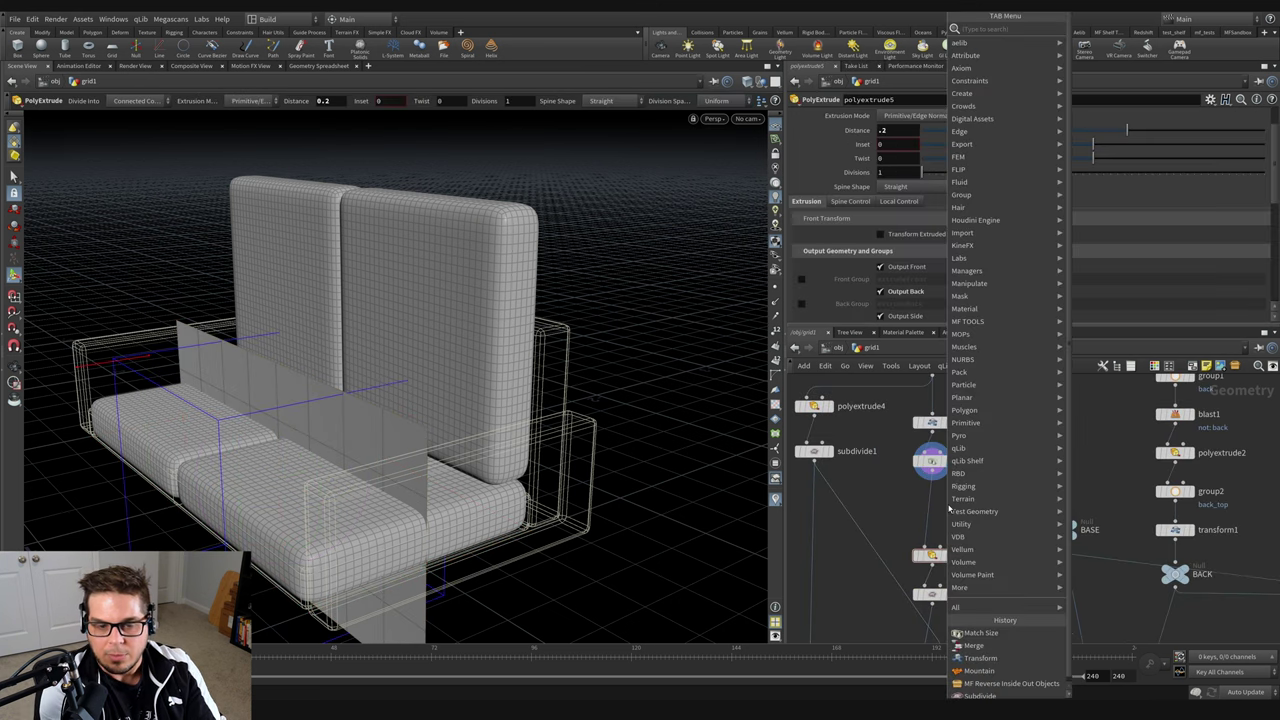
pyautogui.write('tr')
pyautogui.press('Return')
pyautogui.click(941, 501)
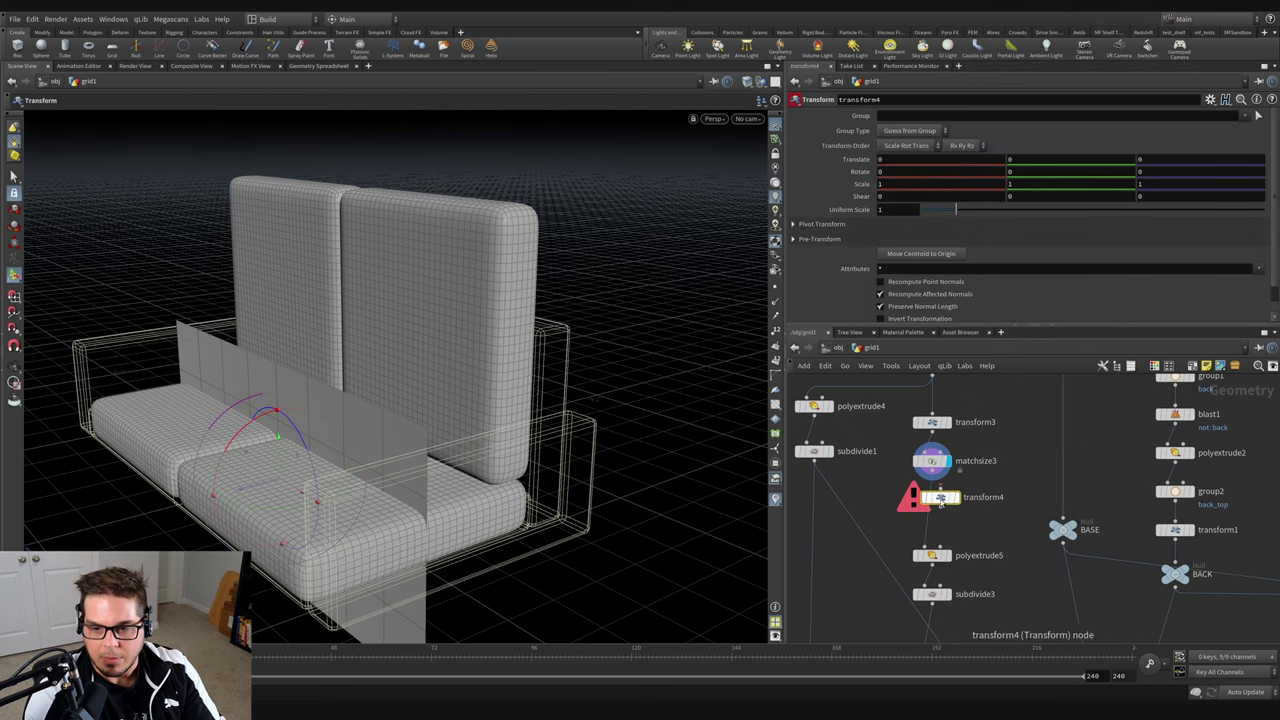
pyautogui.click(955, 497)
# Set transform4's Y scale to 0.6 to shorten the back cushions.
pyautogui.scroll(-2, 990, 527)
pyautogui.moveTo(989, 527); pyautogui.dragTo(979, 477, button='middle')
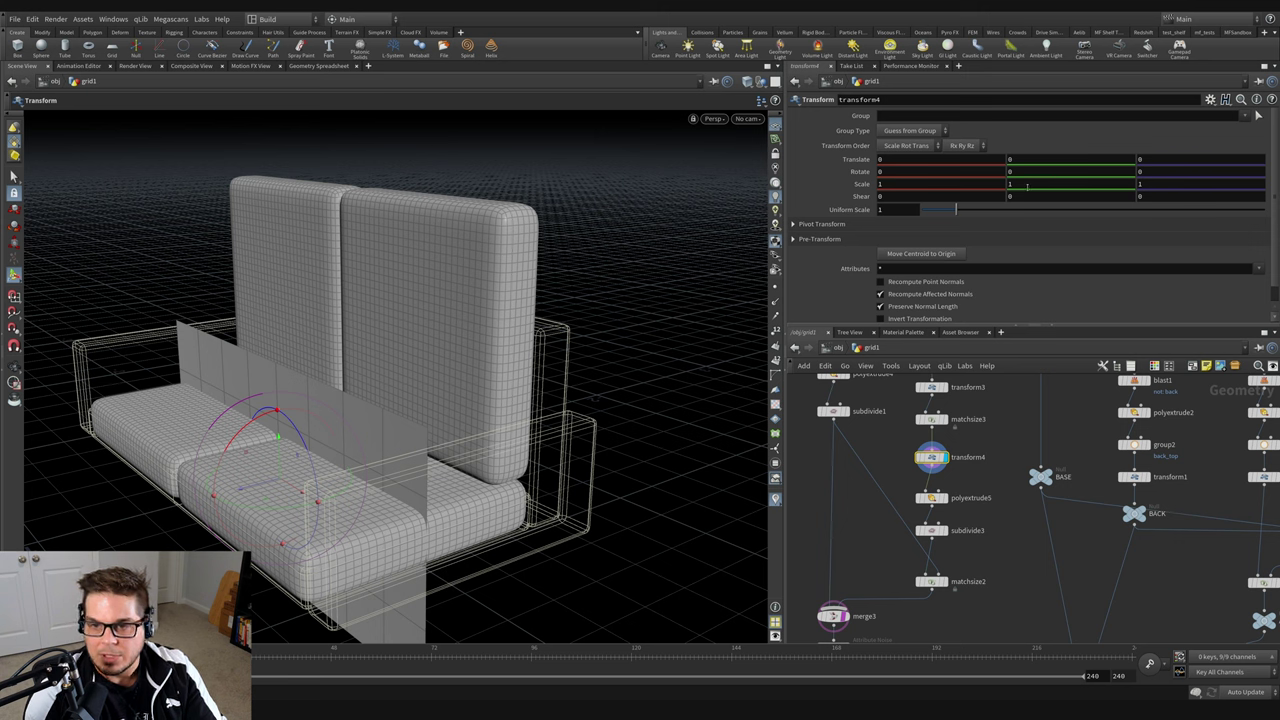
pyautogui.moveTo(1027, 186); pyautogui.dragTo(997, 195, button='middle')
# Display merge3 and resize grid1 with its handles to about 2.23 wide and 0.76 deep.
pyautogui.scroll(-4, 1015, 546)
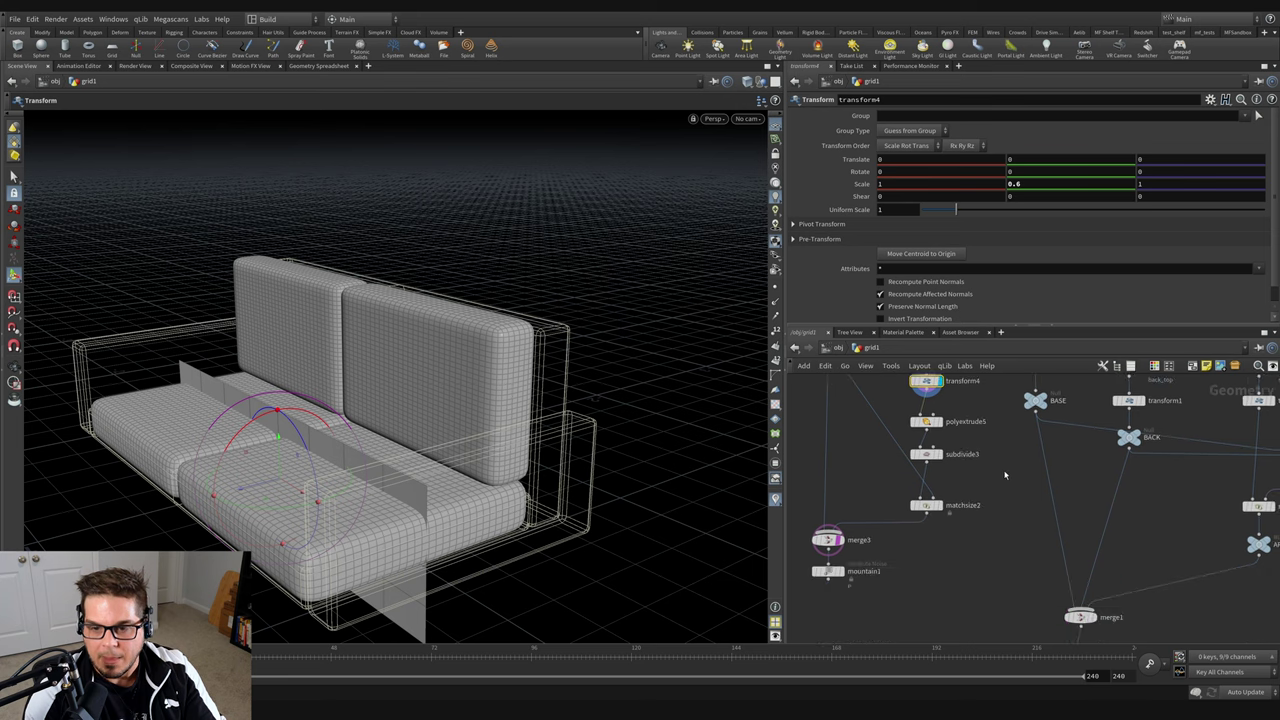
pyautogui.click(889, 520)
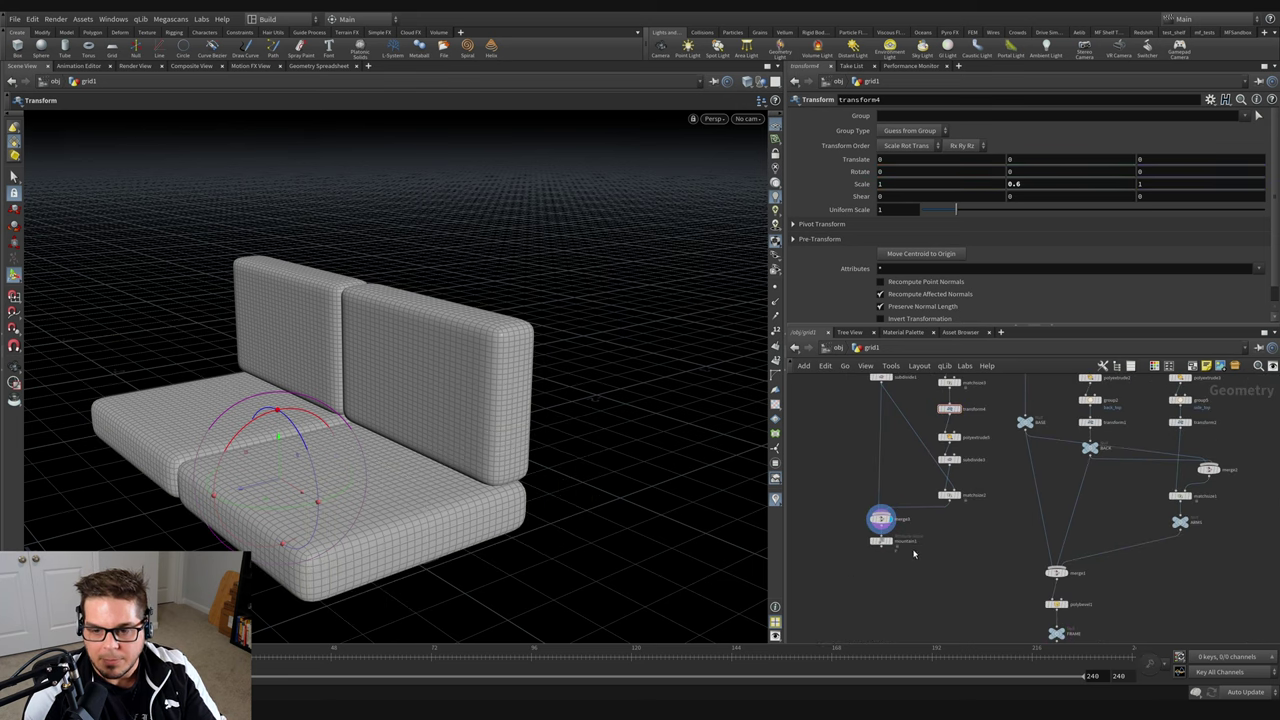
pyautogui.press('Escape')
pyautogui.moveTo(251, 409); pyautogui.dragTo(471, 394)
pyautogui.moveTo(1003, 505); pyautogui.dragTo(950, 619, button='middle')
pyautogui.moveTo(944, 383); pyautogui.dragTo(1014, 396)
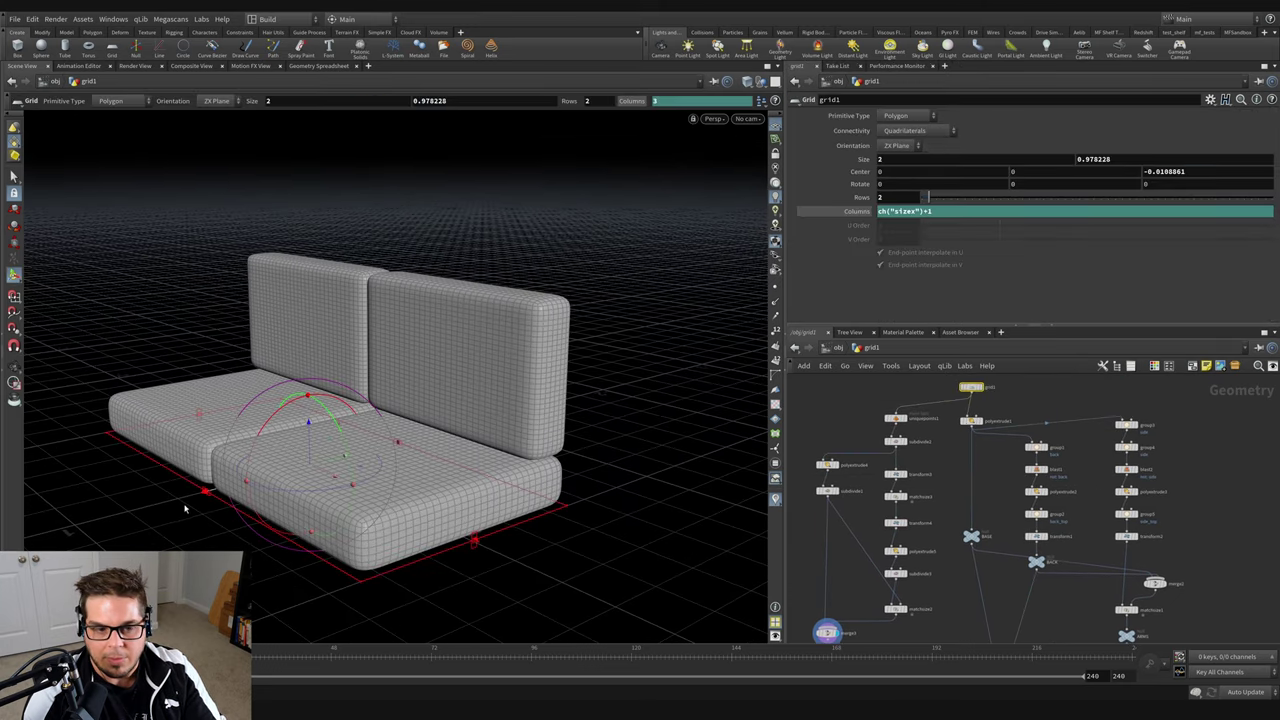
pyautogui.moveTo(207, 496)
pyautogui.mouseDown()
pyautogui.moveTo(185, 511)
pyautogui.moveTo(218, 498)
pyautogui.mouseUp()
pyautogui.moveTo(497, 531); pyautogui.dragTo(547, 553)
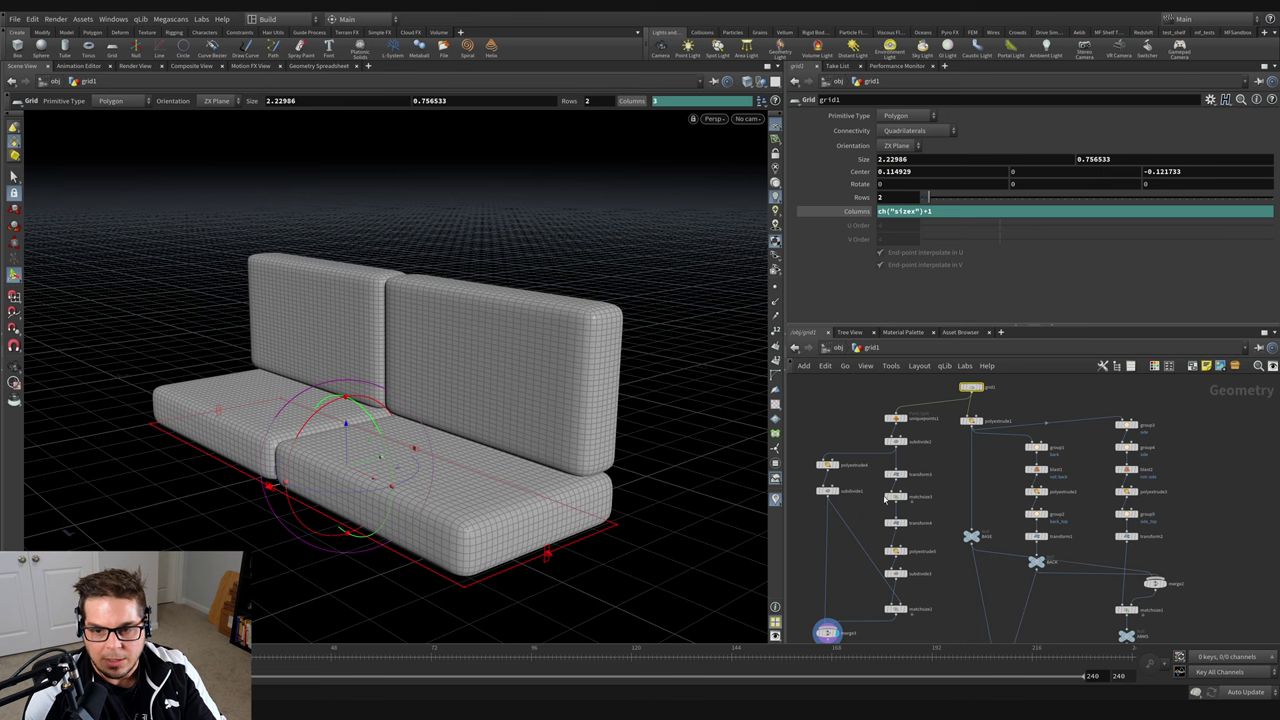
# Reduce polyextrude4's distance to thin the seat cushions, and set transform4's Y scale to 0.55.
pyautogui.moveTo(840, 578); pyautogui.dragTo(838, 551, button='middle')
pyautogui.click(826, 438)
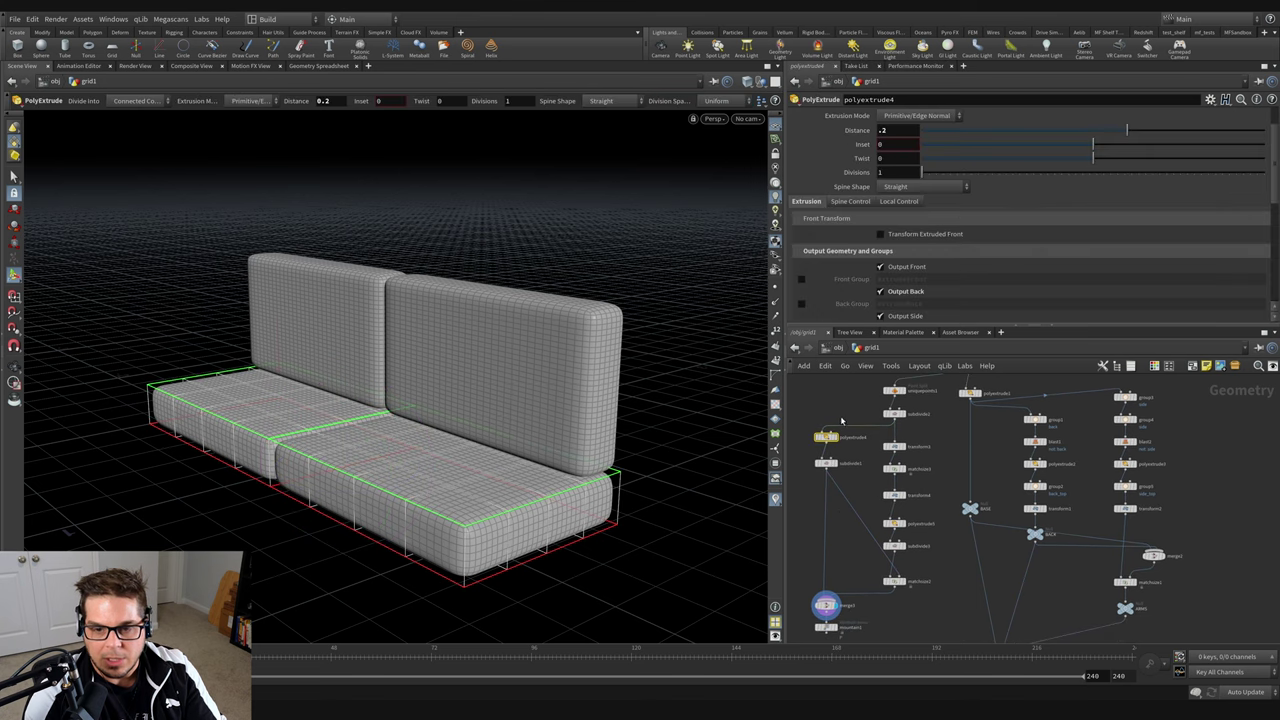
pyautogui.moveTo(1130, 122); pyautogui.dragTo(1093, 150)
pyautogui.click(915, 498)
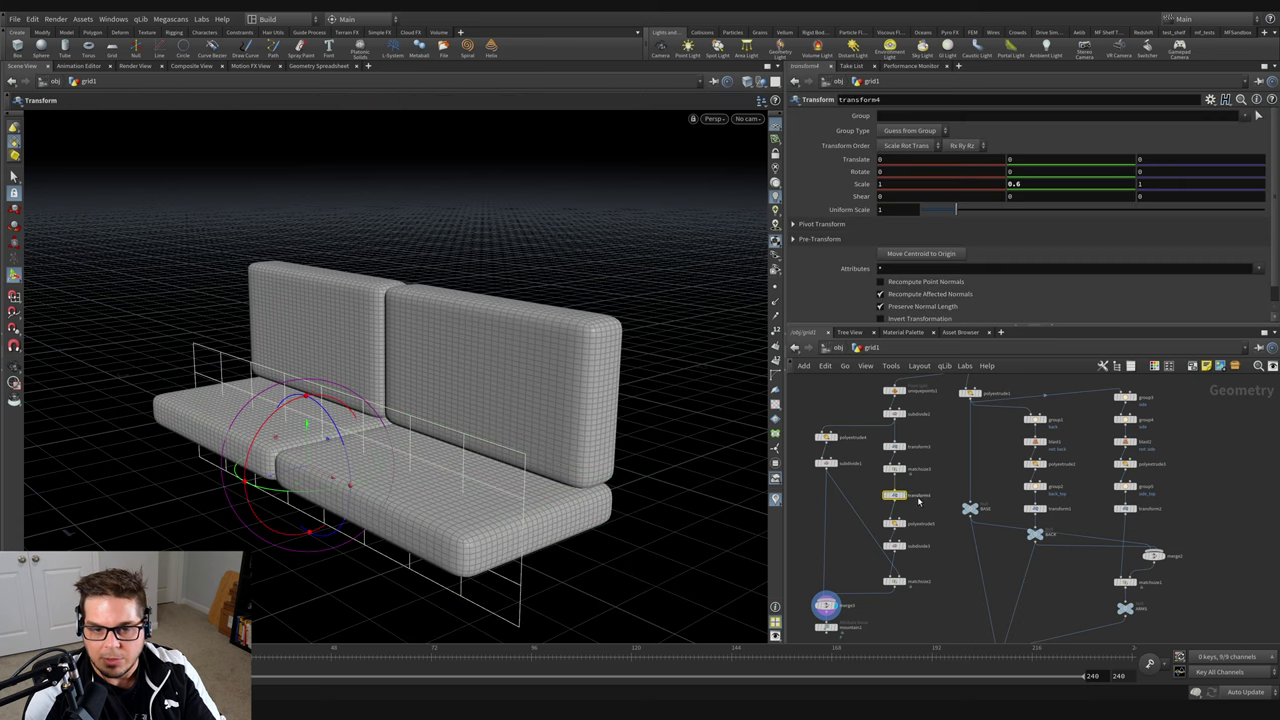
pyautogui.moveTo(1043, 190); pyautogui.dragTo(1033, 206, button='middle')
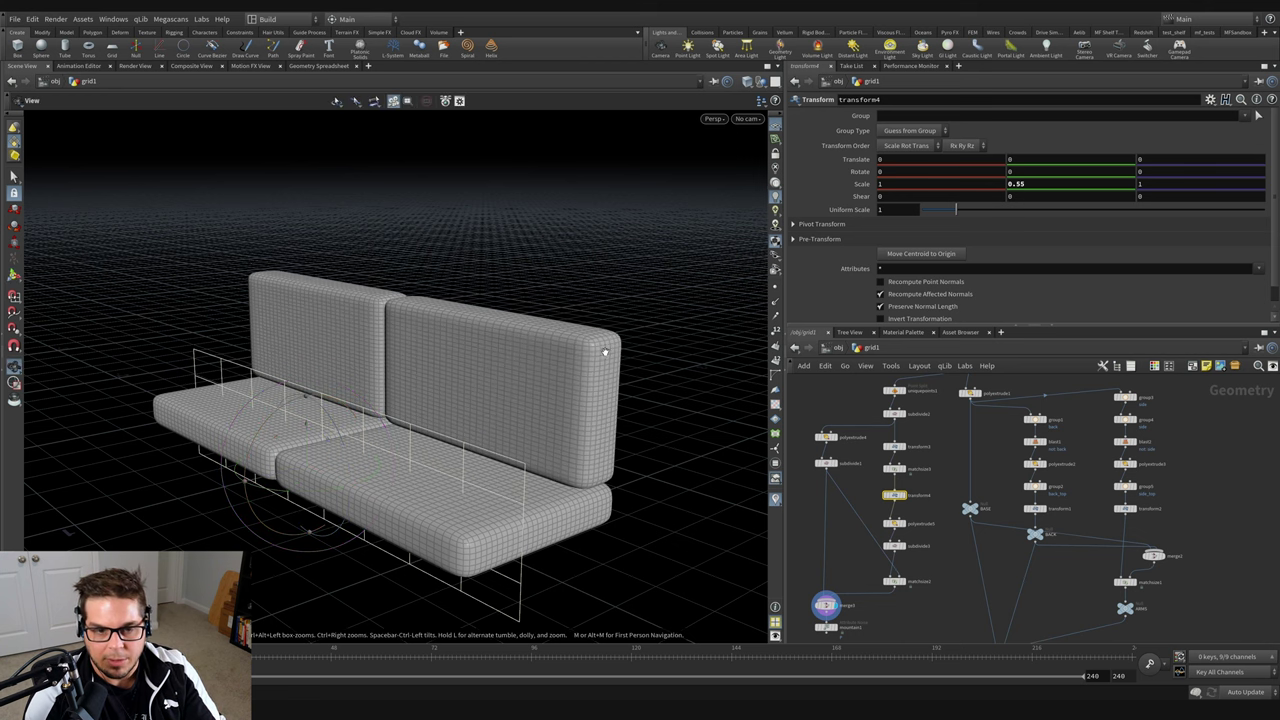
pyautogui.moveTo(604, 352); pyautogui.dragTo(749, 457)
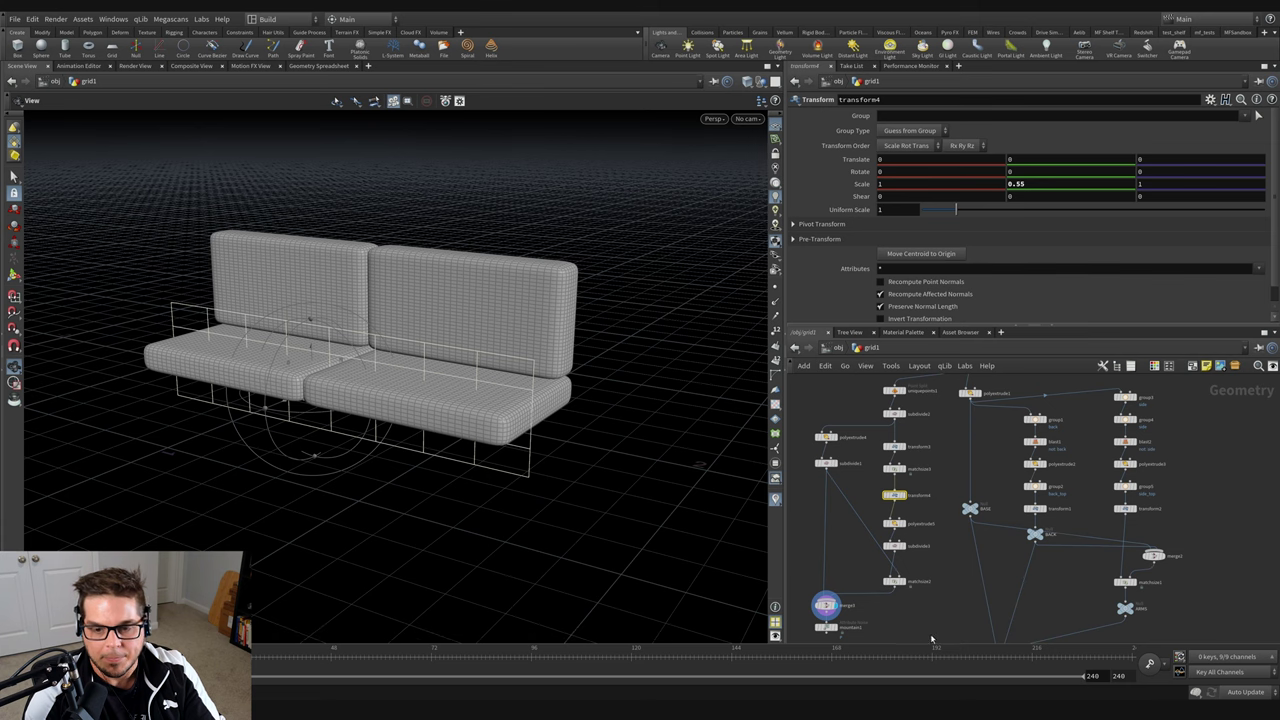
# Display mountain1 to view all the cushions with their noise applied.
pyautogui.moveTo(932, 634); pyautogui.dragTo(928, 490, button='middle')
pyautogui.click(832, 485)
pyautogui.click(824, 485)
pyautogui.moveTo(508, 380); pyautogui.dragTo(464, 375)
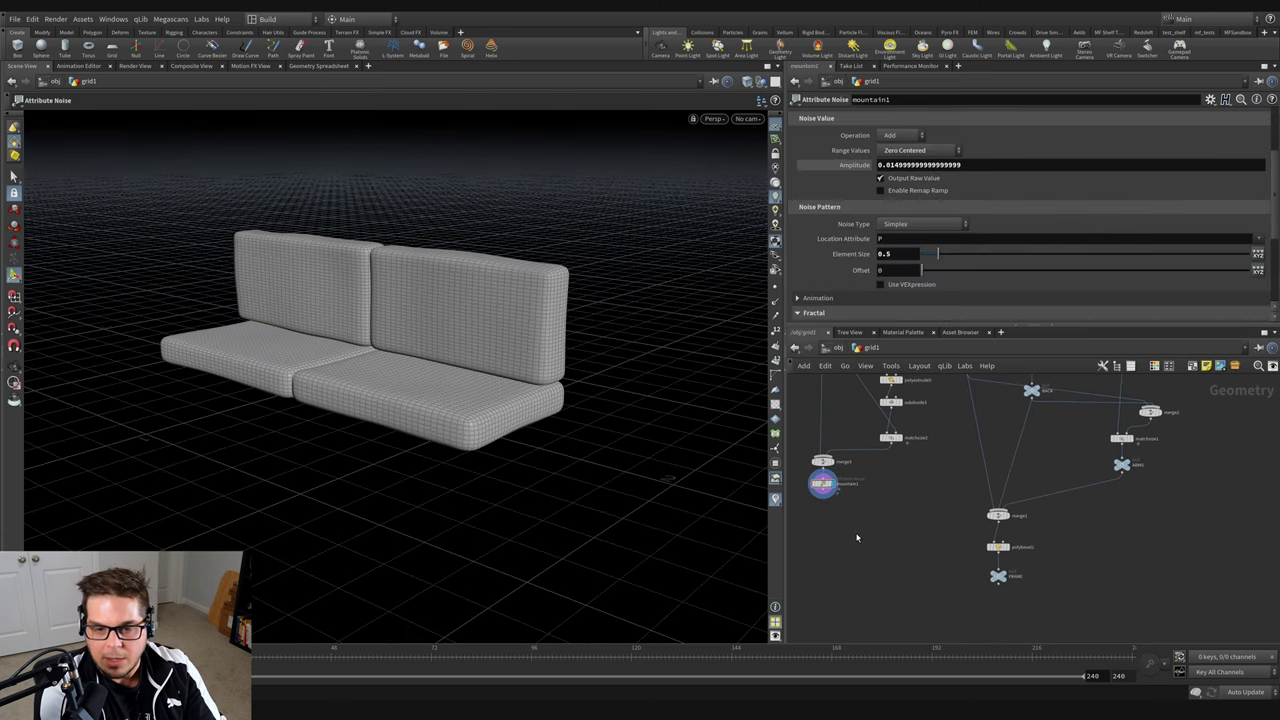
# Add a Null node directly below mountain1 at the end of the cushion branch.
pyautogui.press('Tab')
pyautogui.press('Escape')
pyautogui.press('Tab')
pyautogui.write('null')
pyautogui.press('Return')
pyautogui.click(823, 515)
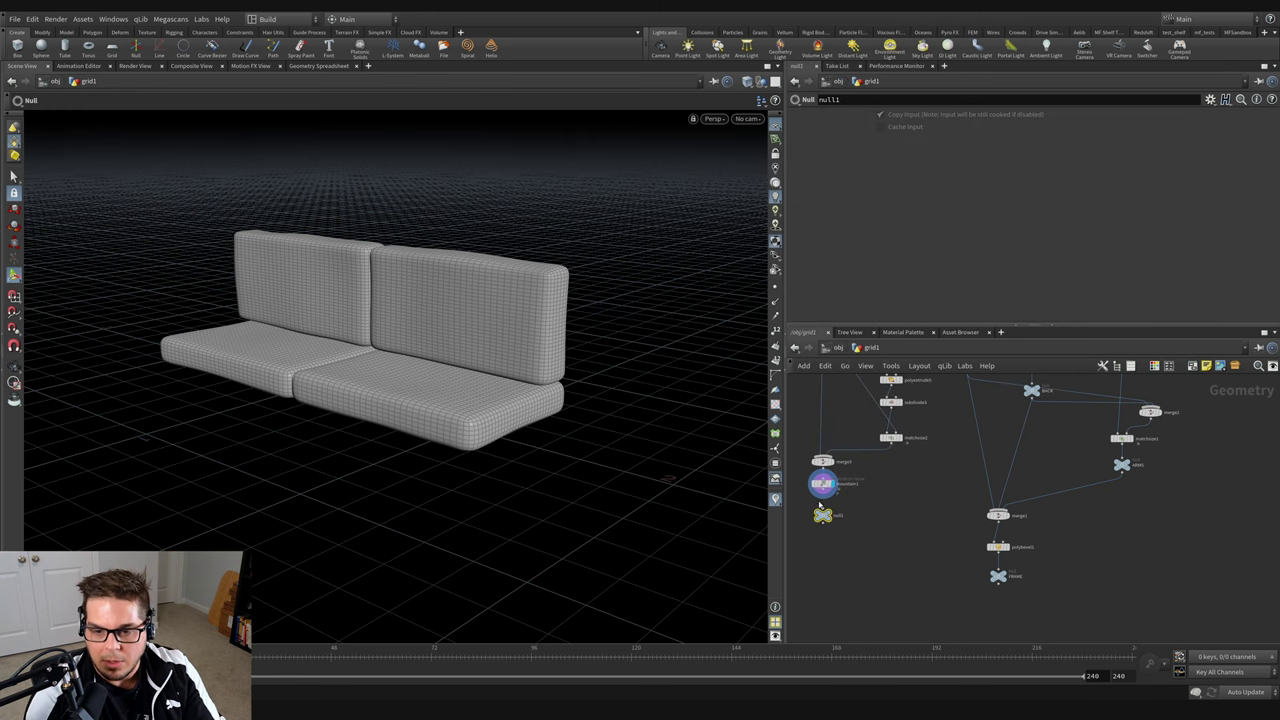
# Rename the null below mountain1 as CUSIONS.
pyautogui.moveTo(822, 515)
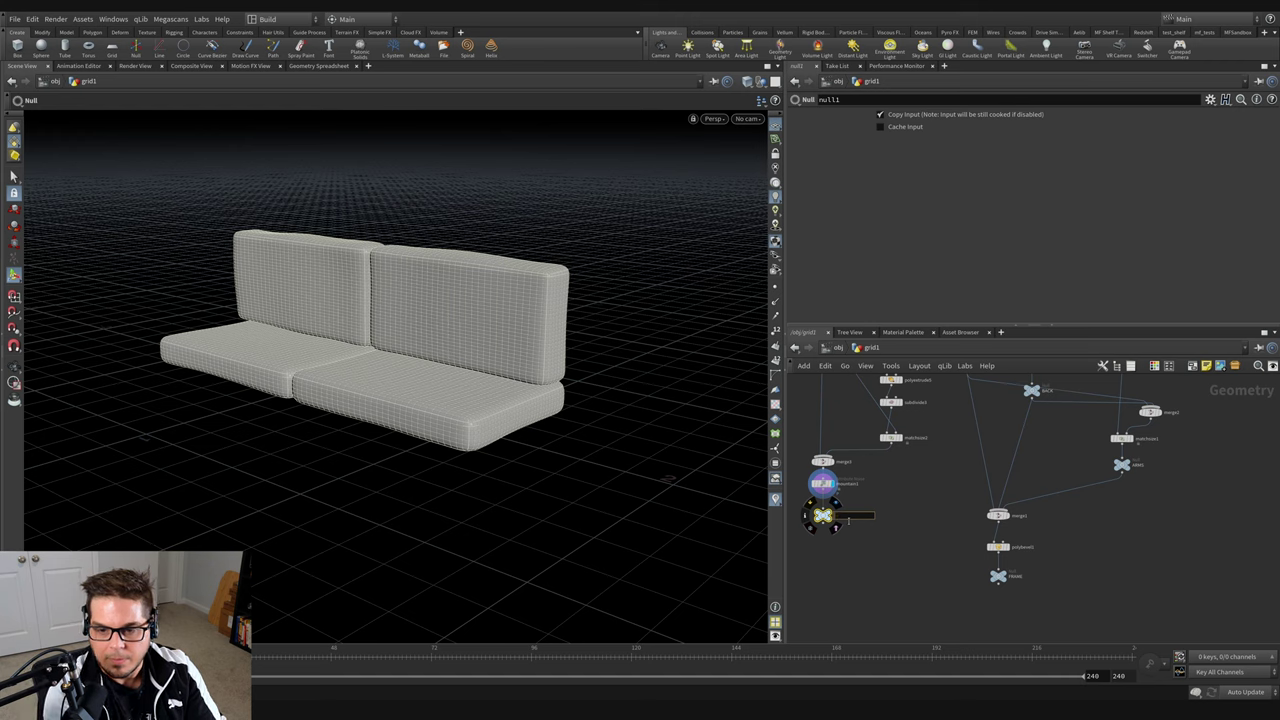
pyautogui.click(849, 519)
pyautogui.write('CUSIONS')
pyautogui.press('Return')
pyautogui.scroll(4, 847, 518)
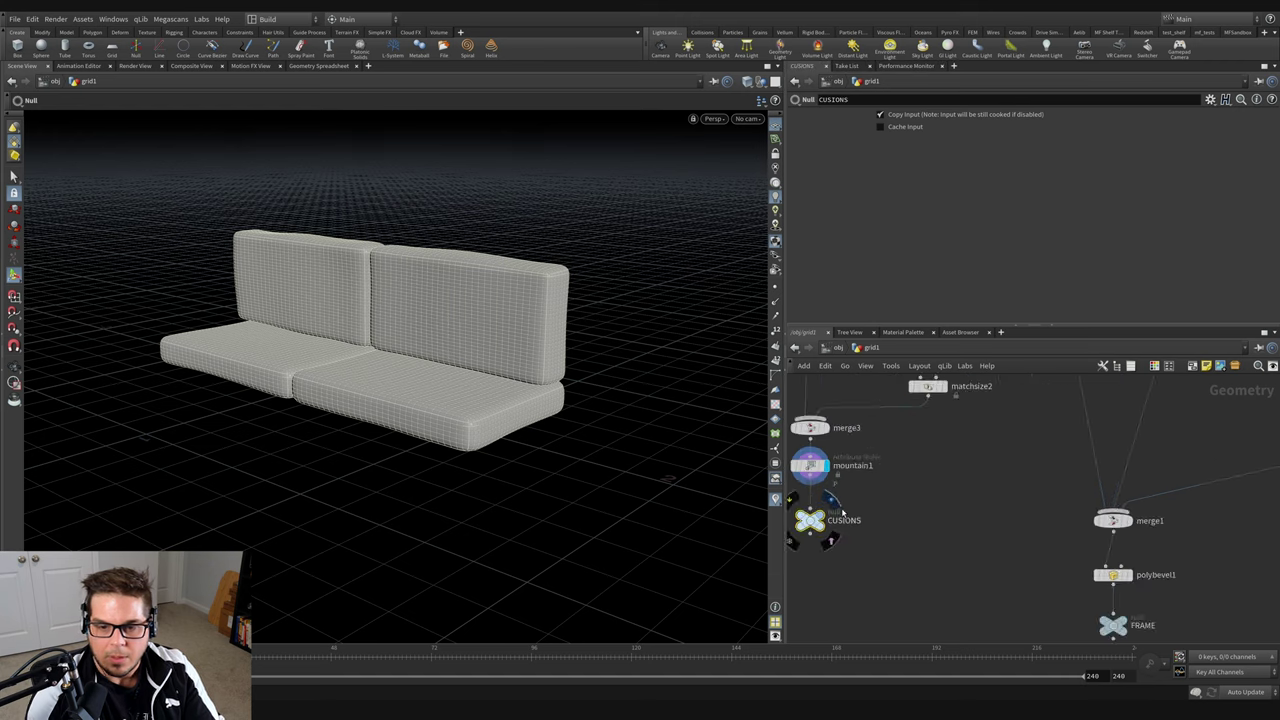
pyautogui.moveTo(852, 518); pyautogui.dragTo(994, 562, button='middle')
pyautogui.scroll(2, 996, 560)
pyautogui.scroll(-3, 1028, 545)
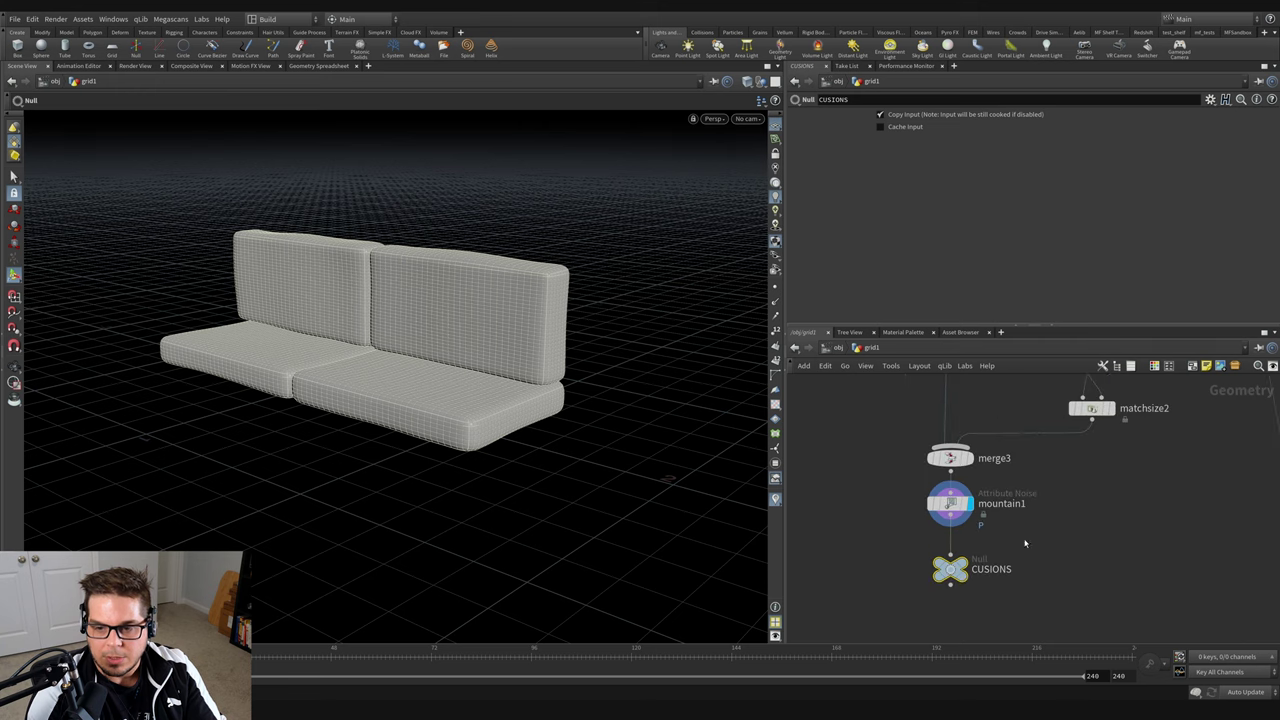
# Add a Null node between matchsize2 and merge3 and name it BACK_CUSHIONS.
pyautogui.moveTo(1097, 492); pyautogui.dragTo(1055, 617, button='middle')
pyautogui.click(1073, 533)
pyautogui.moveTo(1066, 560); pyautogui.dragTo(1052, 520, button='middle')
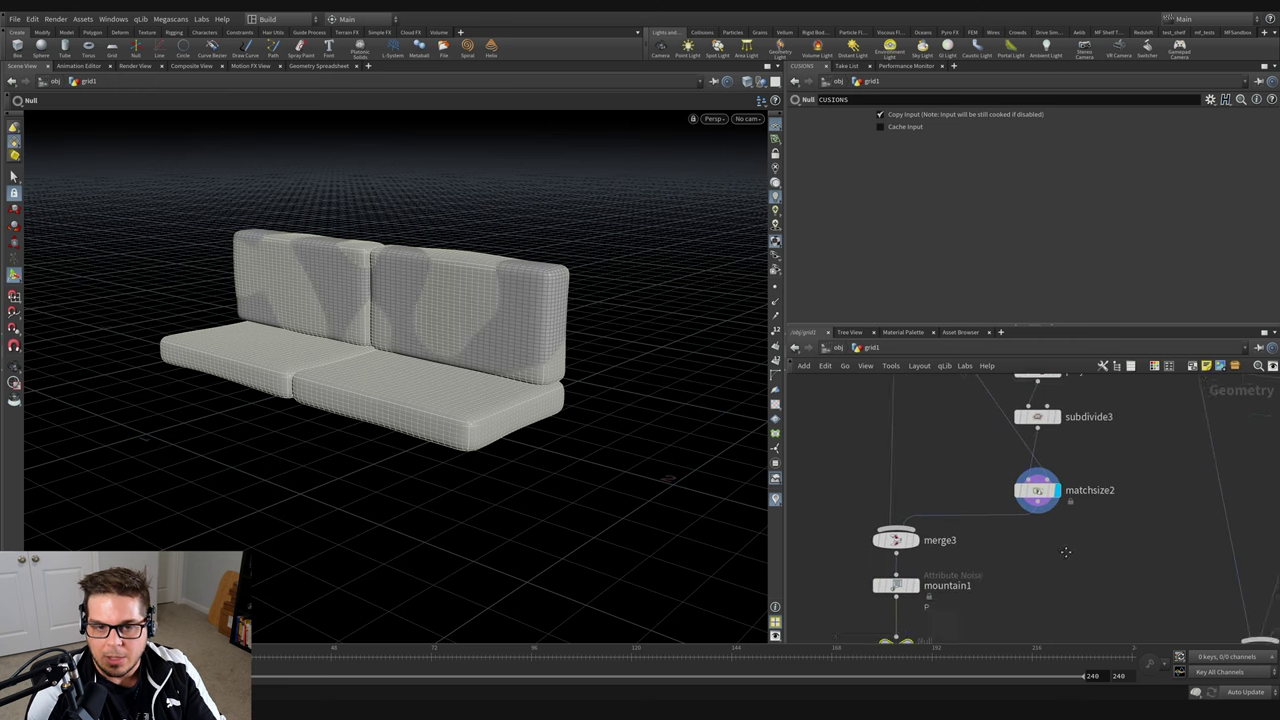
pyautogui.scroll(-2, 1048, 522)
pyautogui.moveTo(1042, 586); pyautogui.dragTo(1028, 554, button='middle')
pyautogui.press('Tab')
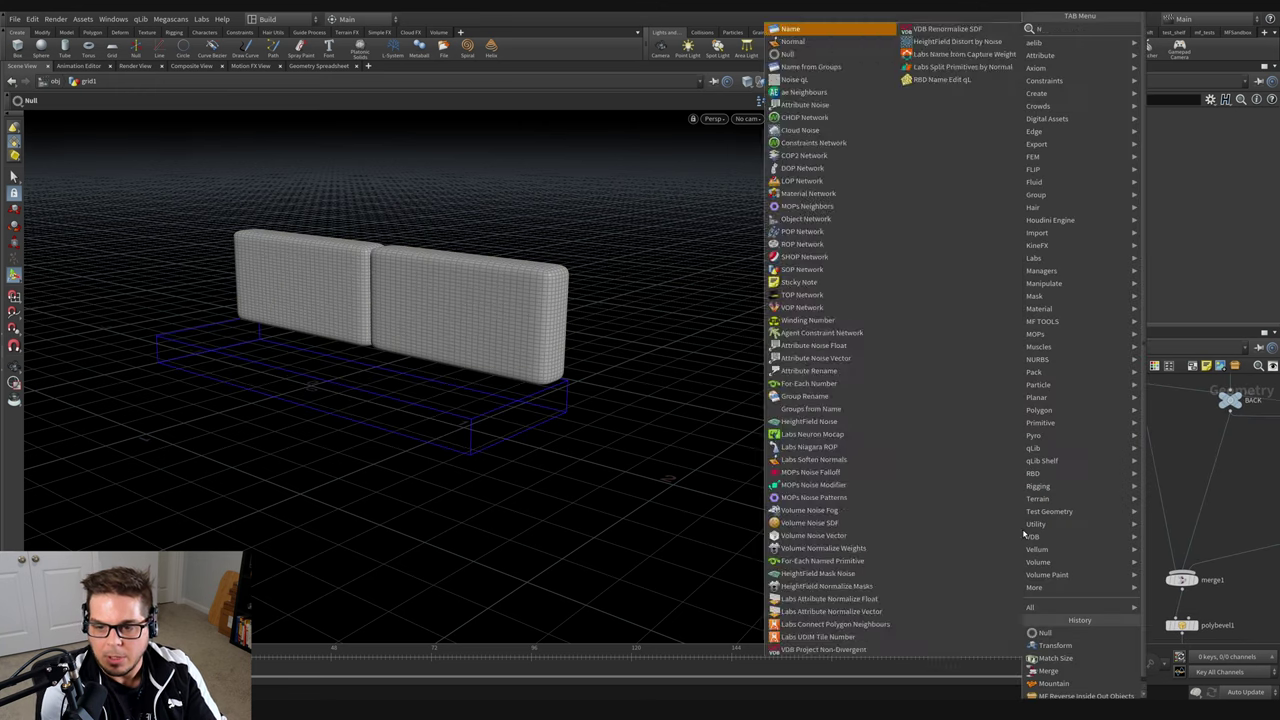
pyautogui.write('null')
pyautogui.press('Return')
pyautogui.click(1000, 492)
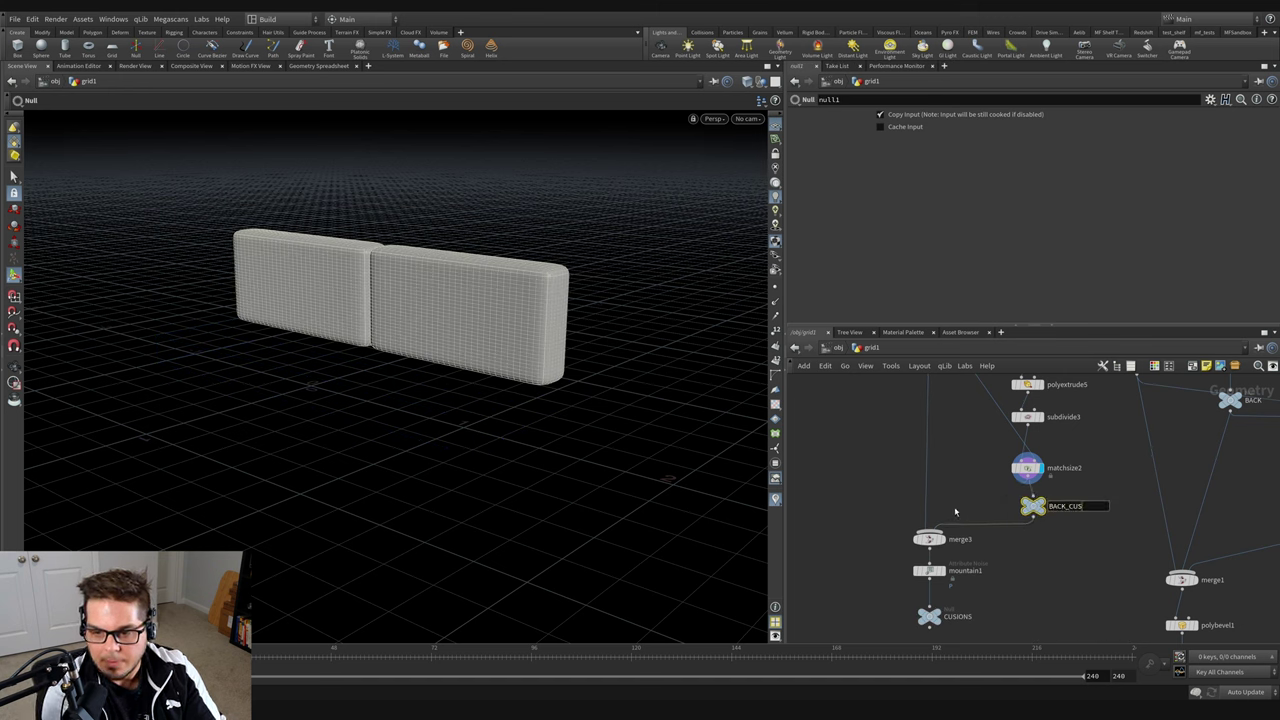
pyautogui.press('Return')
# Duplicate the BACK_CUSHIONS null onto the seat cushion wire above merge3, rename it SEAT_CUSHIONS, and move it up the branch.
pyautogui.keyDown('alt'); pyautogui.moveTo(1030, 513); pyautogui.dragTo(917, 498); pyautogui.keyUp('alt')
pyautogui.click(978, 494)
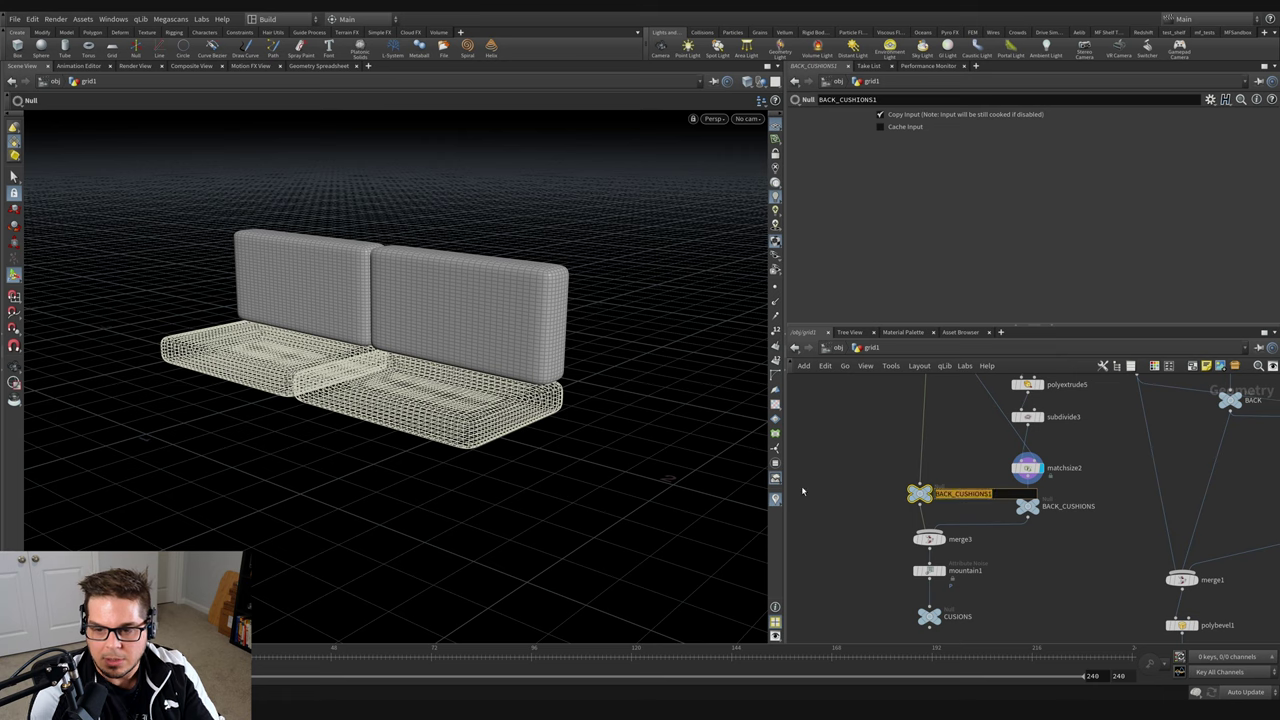
pyautogui.write('SEAT_CUSHIONS')
pyautogui.press('Return')
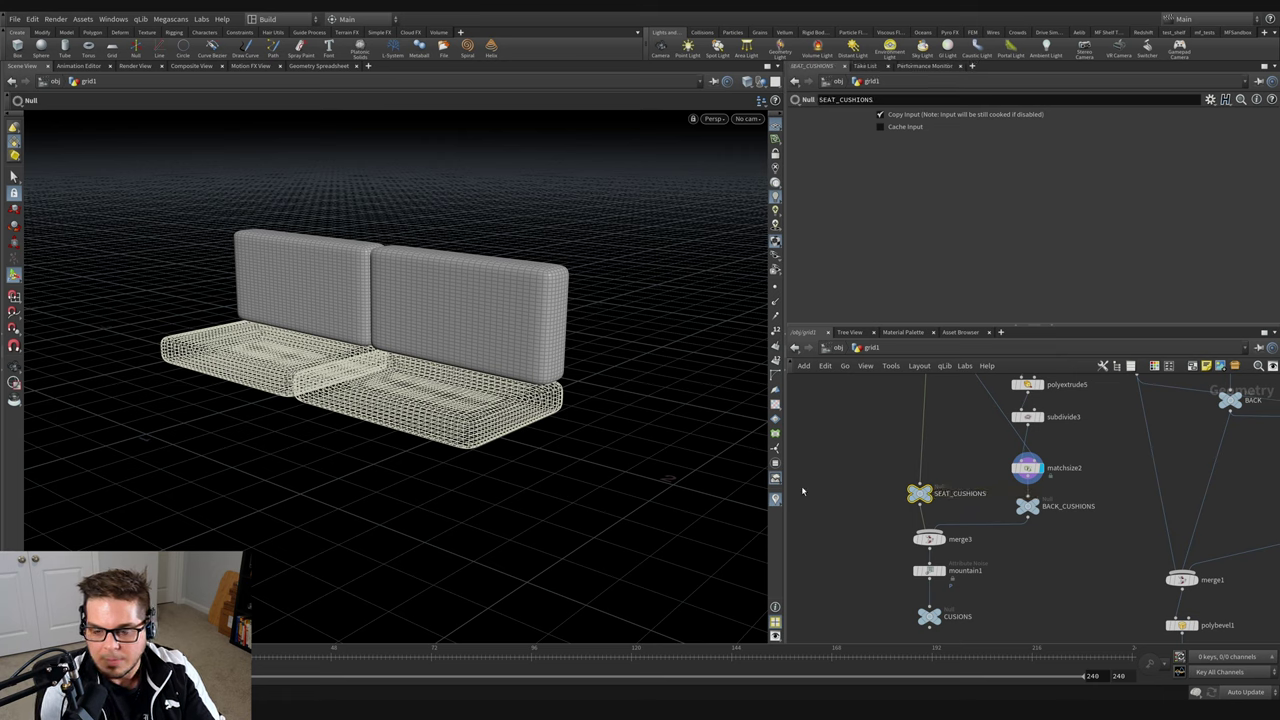
pyautogui.moveTo(920, 494); pyautogui.dragTo(927, 413)
# Display the CUSIONS null and set grid1's size to 2 by 1.
pyautogui.scroll(-3, 930, 500)
pyautogui.click(930, 526)
pyautogui.scroll(-2, 955, 500)
pyautogui.moveTo(1005, 430); pyautogui.dragTo(949, 624, button='middle')
pyautogui.scroll(5, 973, 466)
pyautogui.moveTo(956, 511); pyautogui.dragTo(1005, 551)
pyautogui.click(985, 533)
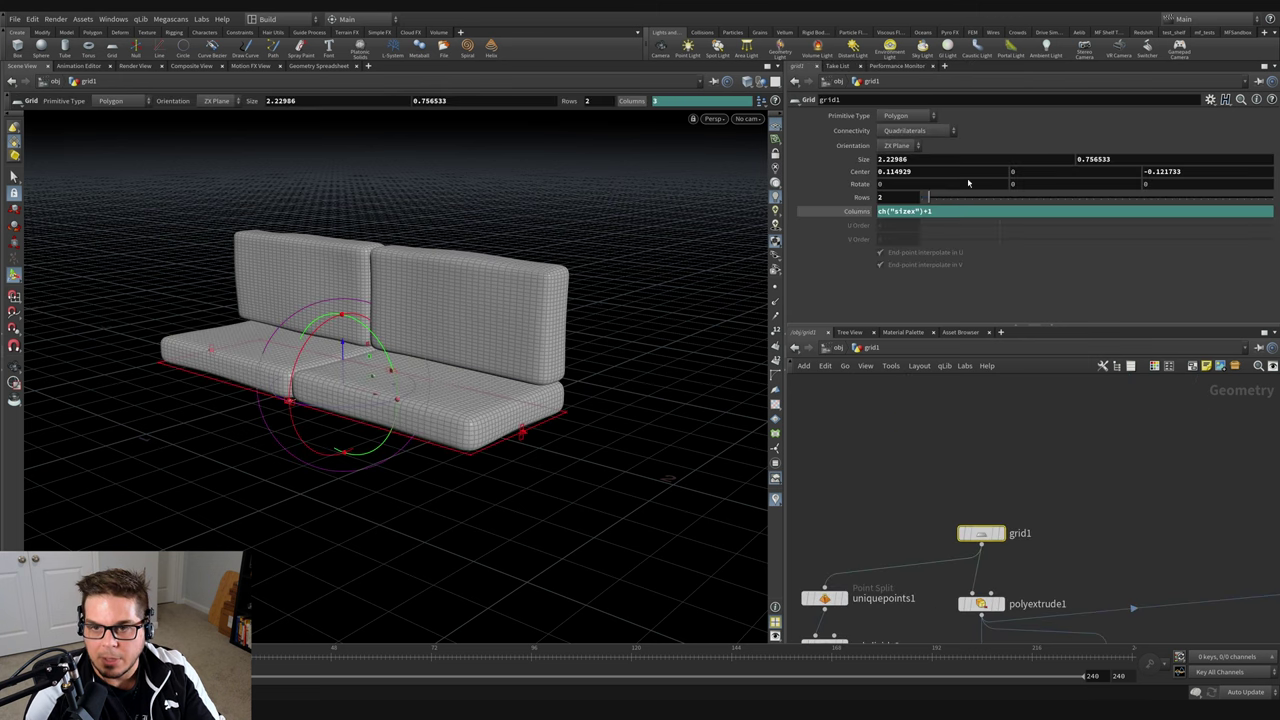
pyautogui.click(936, 159)
pyautogui.write('2')
pyautogui.press('Tab')
pyautogui.write('1')
pyautogui.press('Tab')
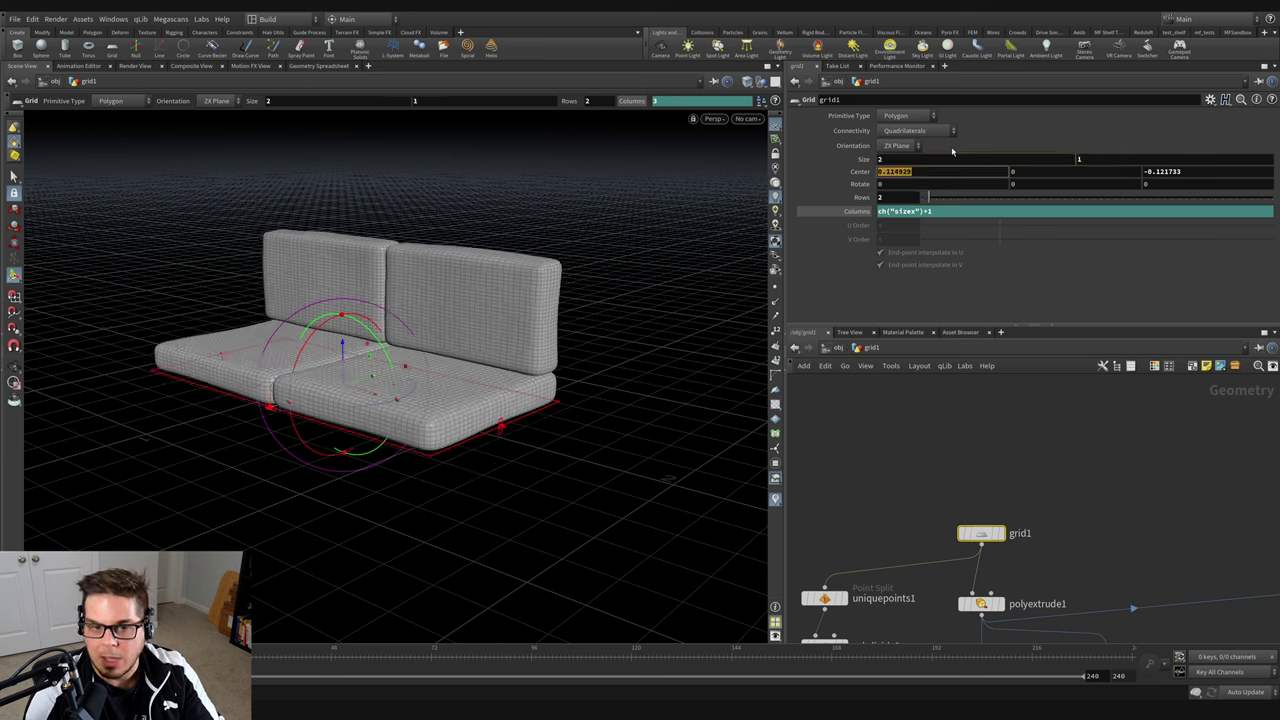
# Set grid1's center to 0 on the X and Z axes.
pyautogui.click(931, 171)
pyautogui.write('0')
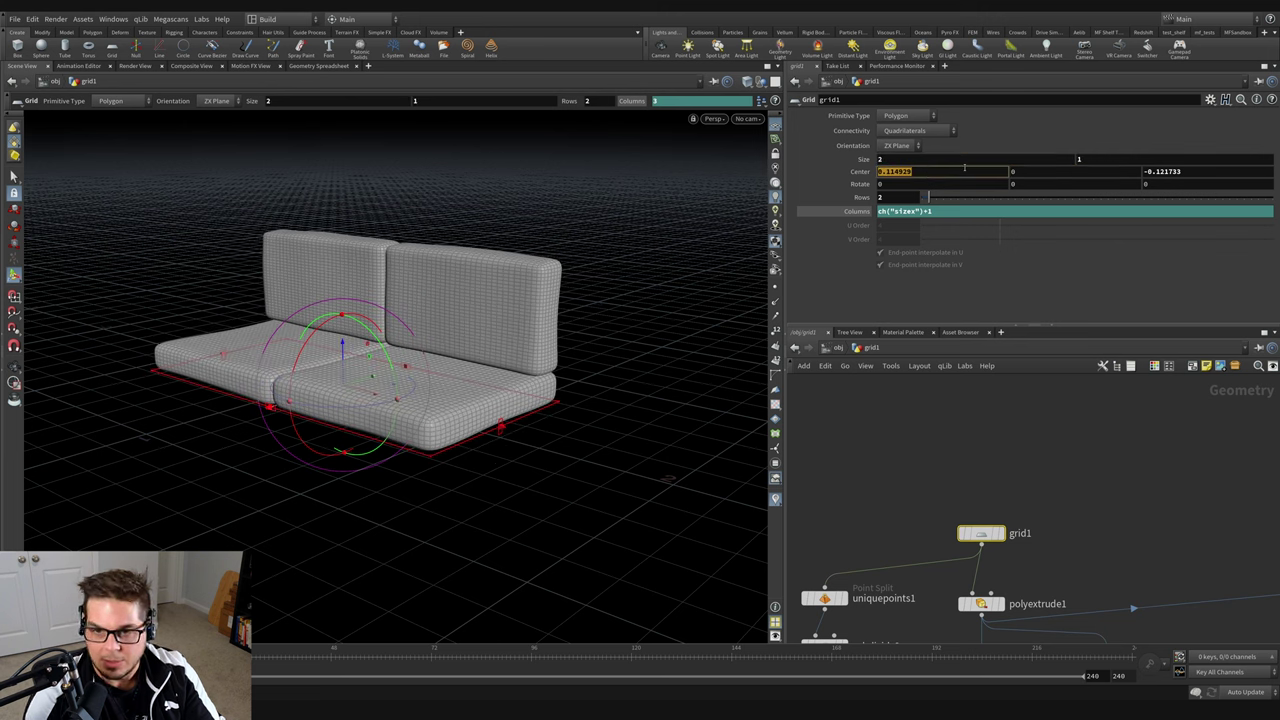
pyautogui.press('Tab')
pyautogui.press('Tab')
pyautogui.write('0')
pyautogui.press('Tab')
pyautogui.click(461, 344)
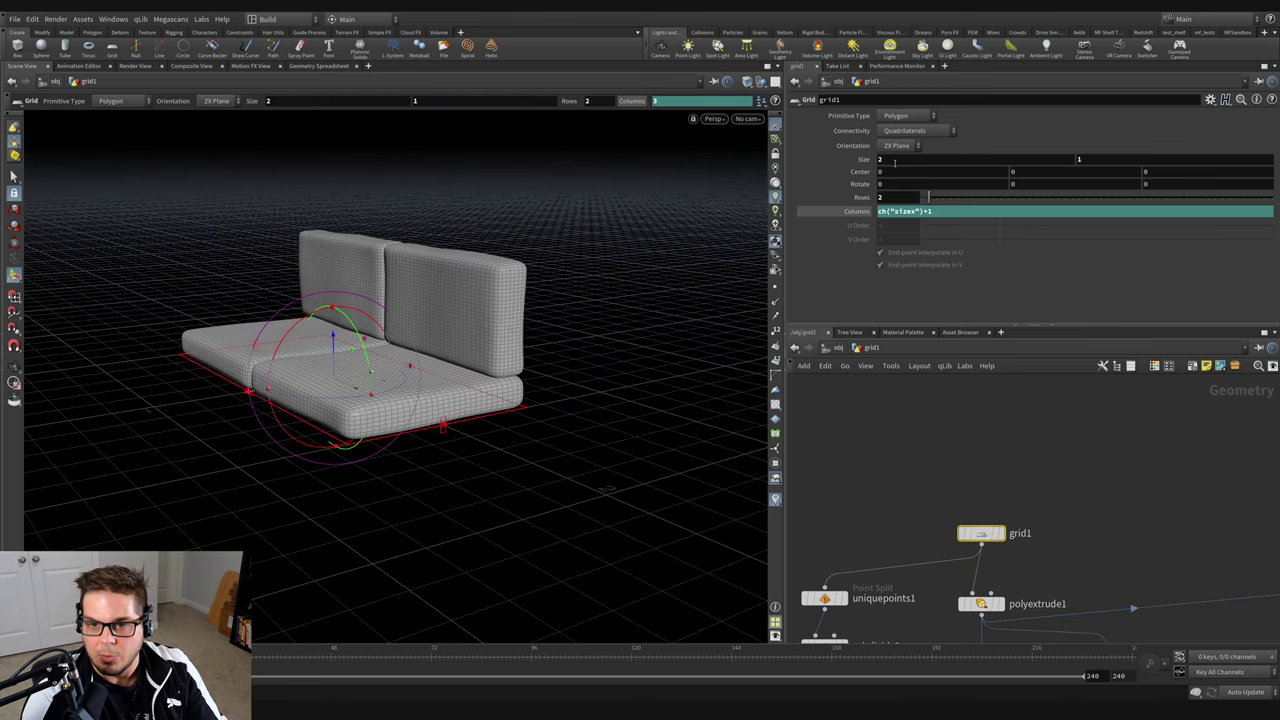
pyautogui.click(895, 163)
pyautogui.press('Tab')
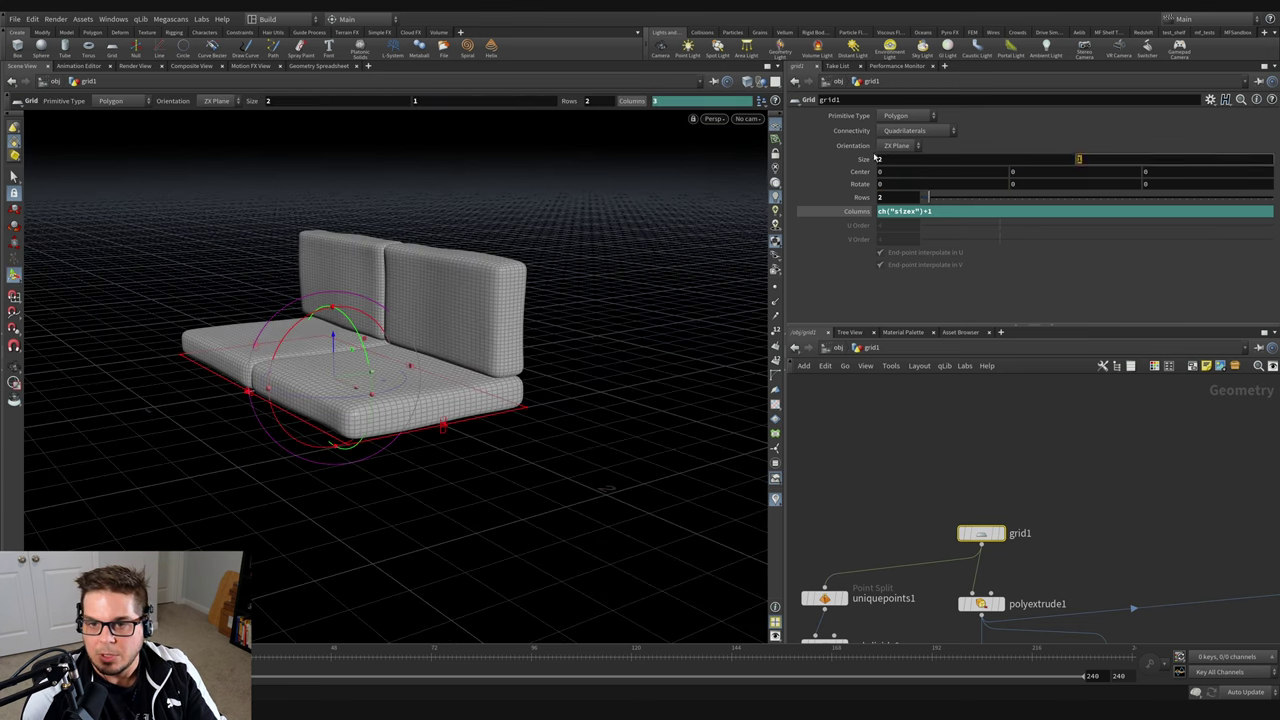
pyautogui.press('Tab')
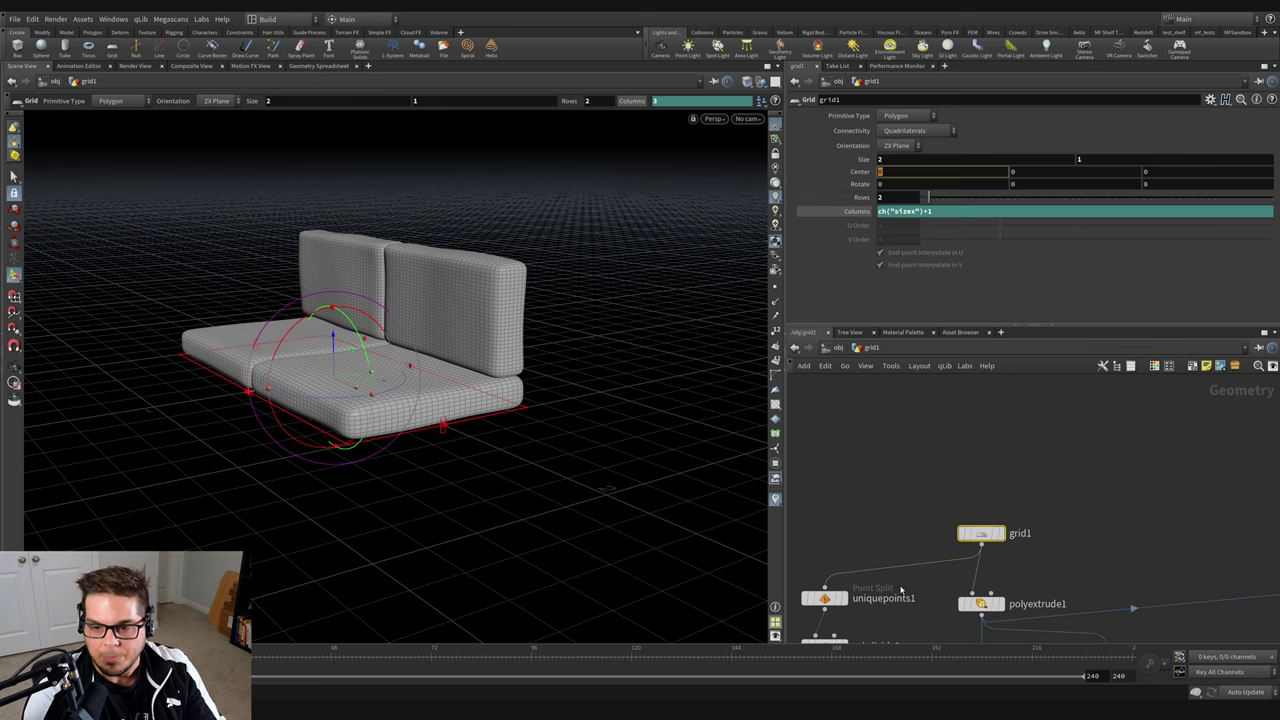
# Add a Merge node below the two branches and wire the CUSIONS and FRAME nulls into it.
pyautogui.scroll(-3, 905, 587)
pyautogui.moveTo(905, 587); pyautogui.dragTo(886, 406, button='middle')
pyautogui.moveTo(890, 535); pyautogui.dragTo(913, 378, button='middle')
pyautogui.scroll(-4, 910, 420)
pyautogui.moveTo(900, 502); pyautogui.dragTo(945, 519, button='middle')
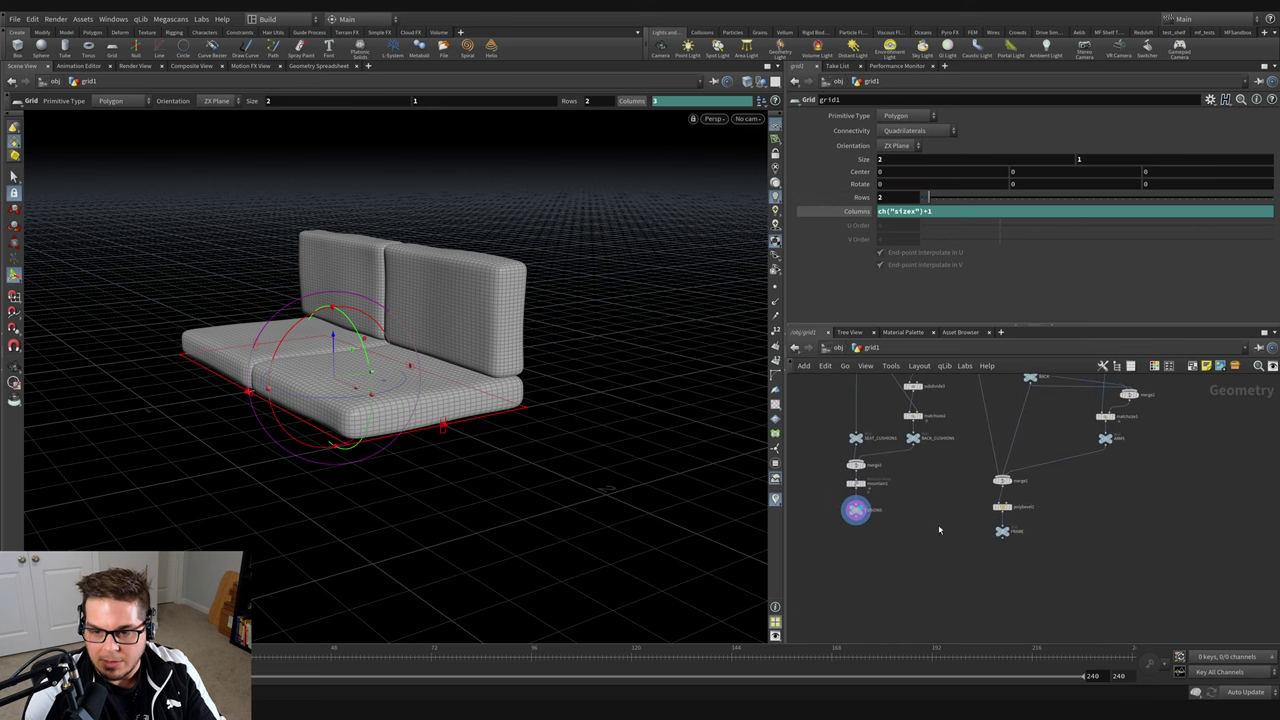
pyautogui.press('Tab')
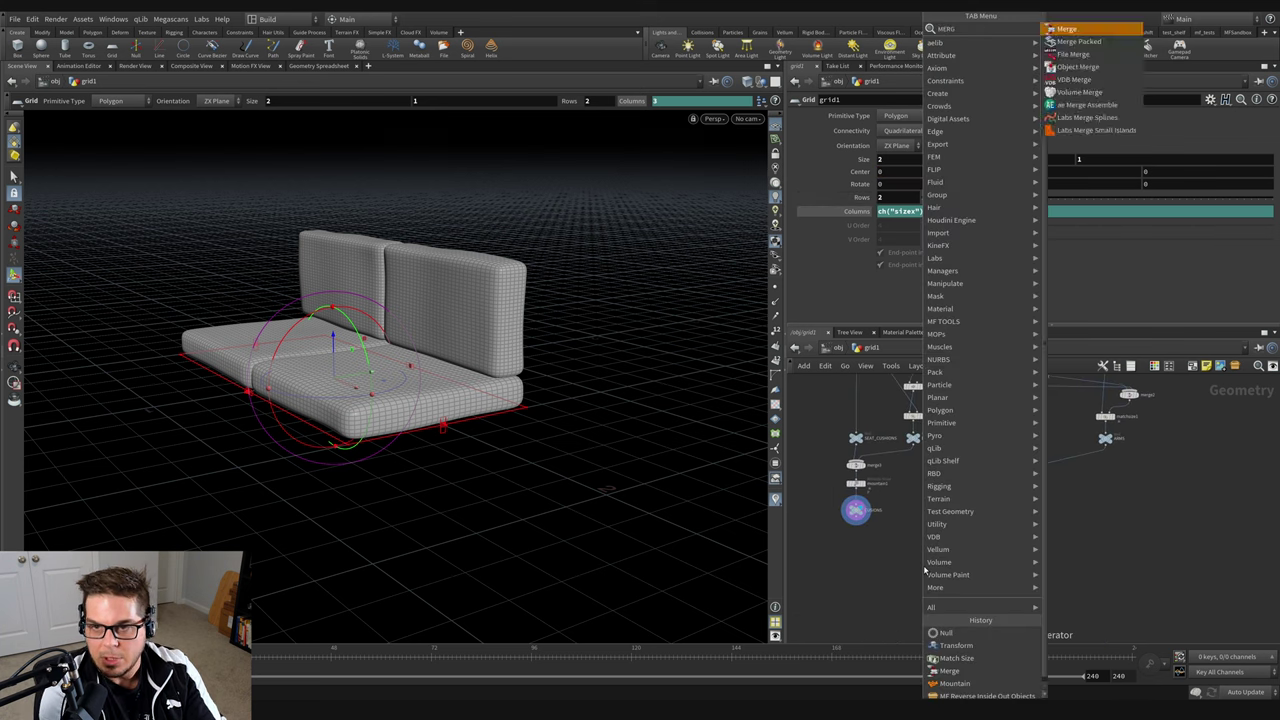
pyautogui.click(949, 670)
pyautogui.click(921, 565)
pyautogui.click(857, 510)
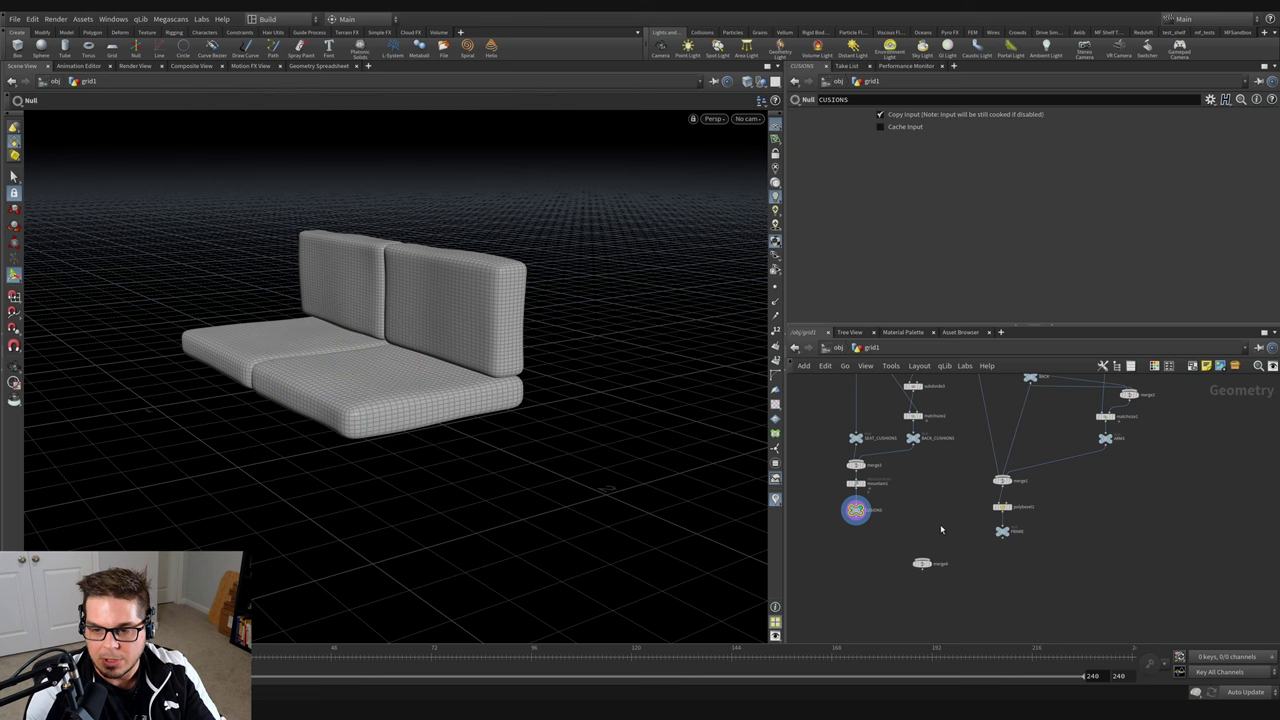
pyautogui.keyDown('shift'); pyautogui.click(1002, 531); pyautogui.keyUp('shift')
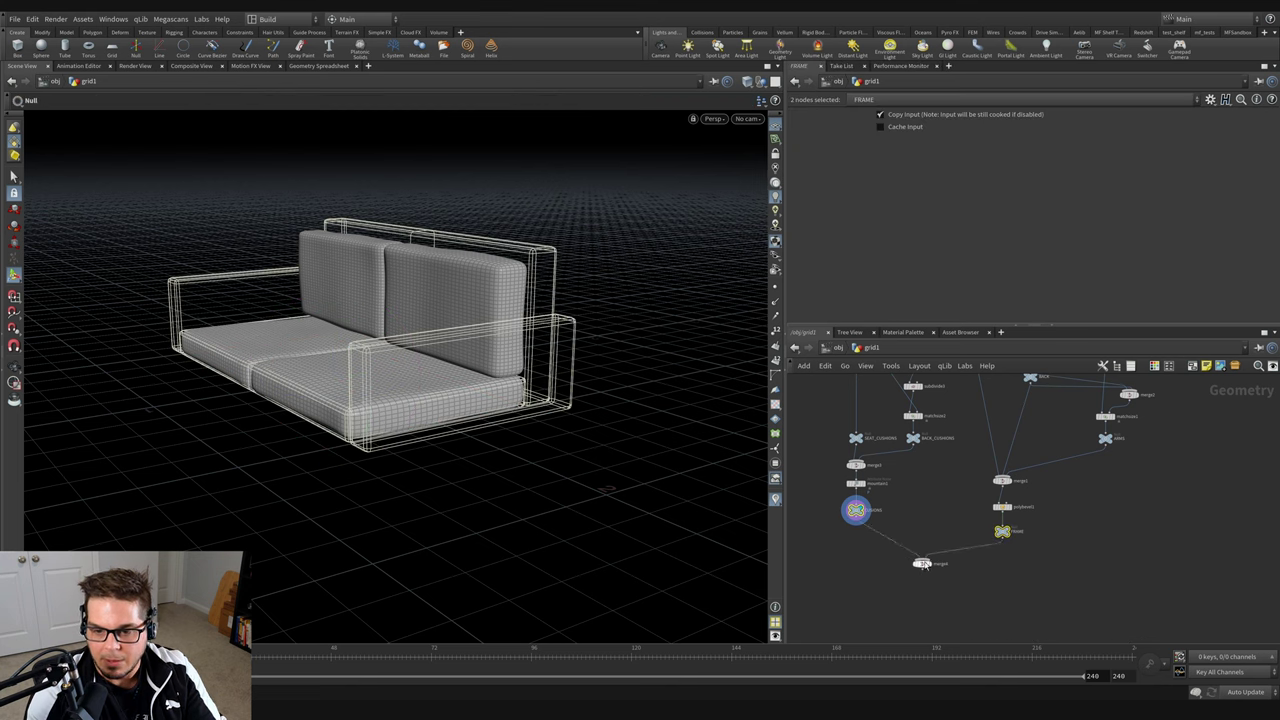
pyautogui.click(934, 553)
# Display merge4 to inspect how the cushions sit in the frame, and display the BASE null on its own.
pyautogui.click(953, 574)
pyautogui.keyDown('alt'); pyautogui.moveTo(420, 399); pyautogui.dragTo(520, 363); pyautogui.keyUp('alt')
pyautogui.press('Return')
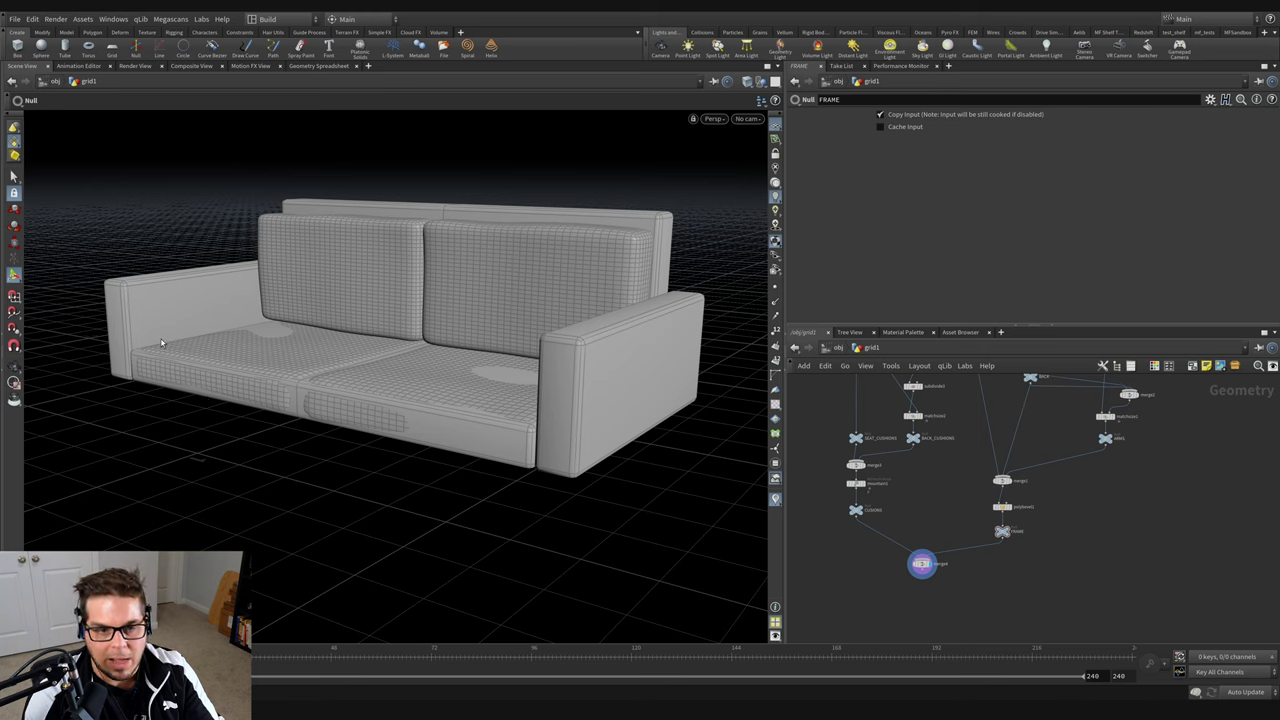
pyautogui.scroll(3, 964, 493)
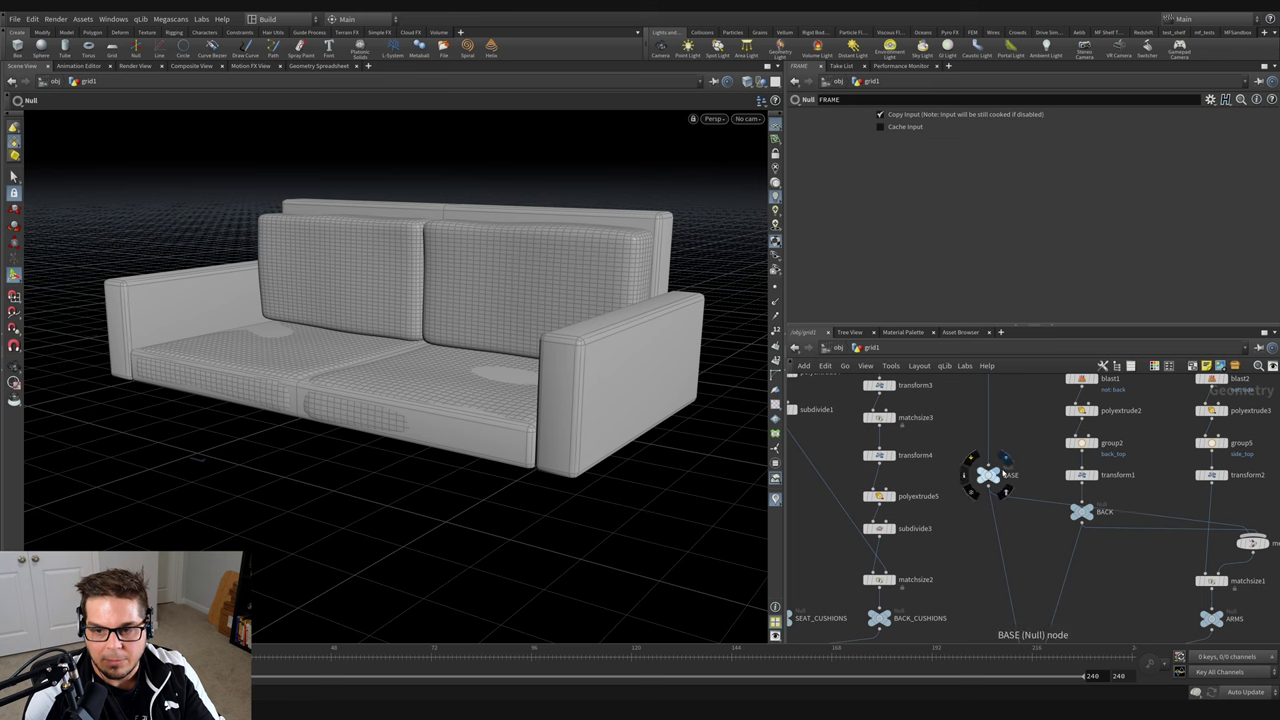
pyautogui.click(988, 475)
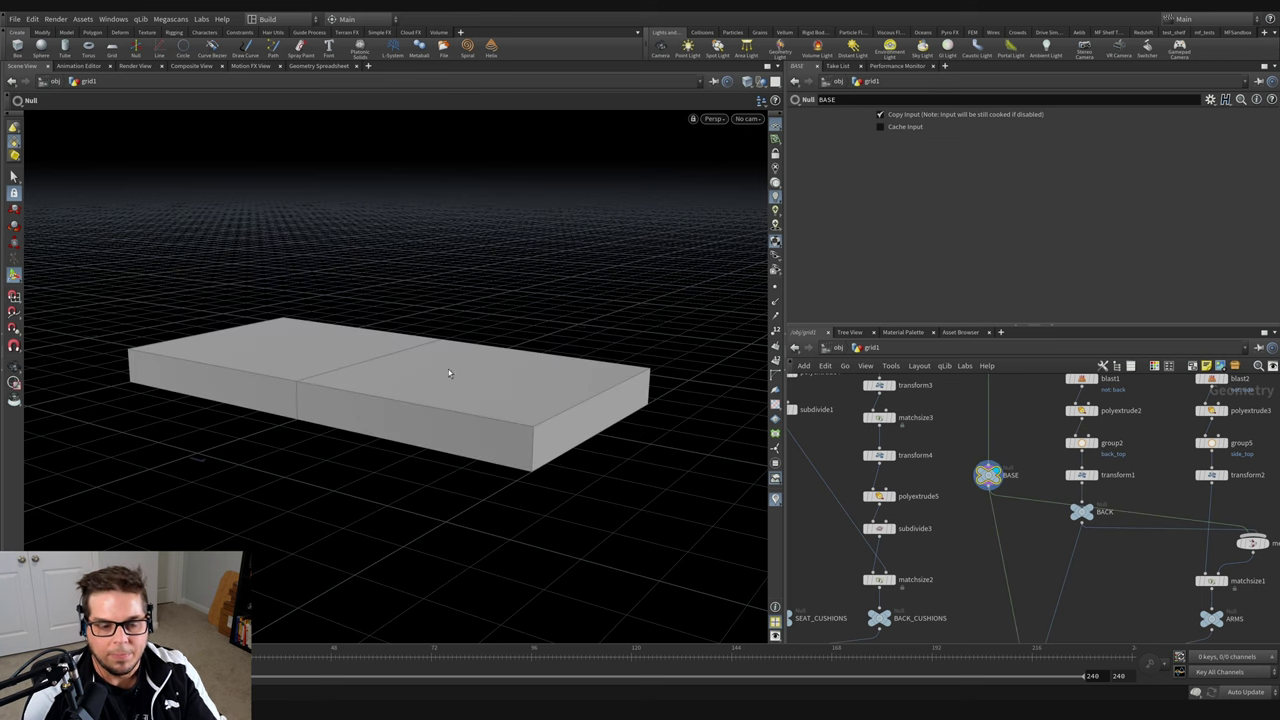
# Display the CUSIONS null, move it down, and insert a Match Size node between mountain1 and it.
pyautogui.moveTo(964, 589); pyautogui.dragTo(976, 435, button='middle')
pyautogui.scroll(-4, 968, 480)
pyautogui.scroll(4, 919, 518)
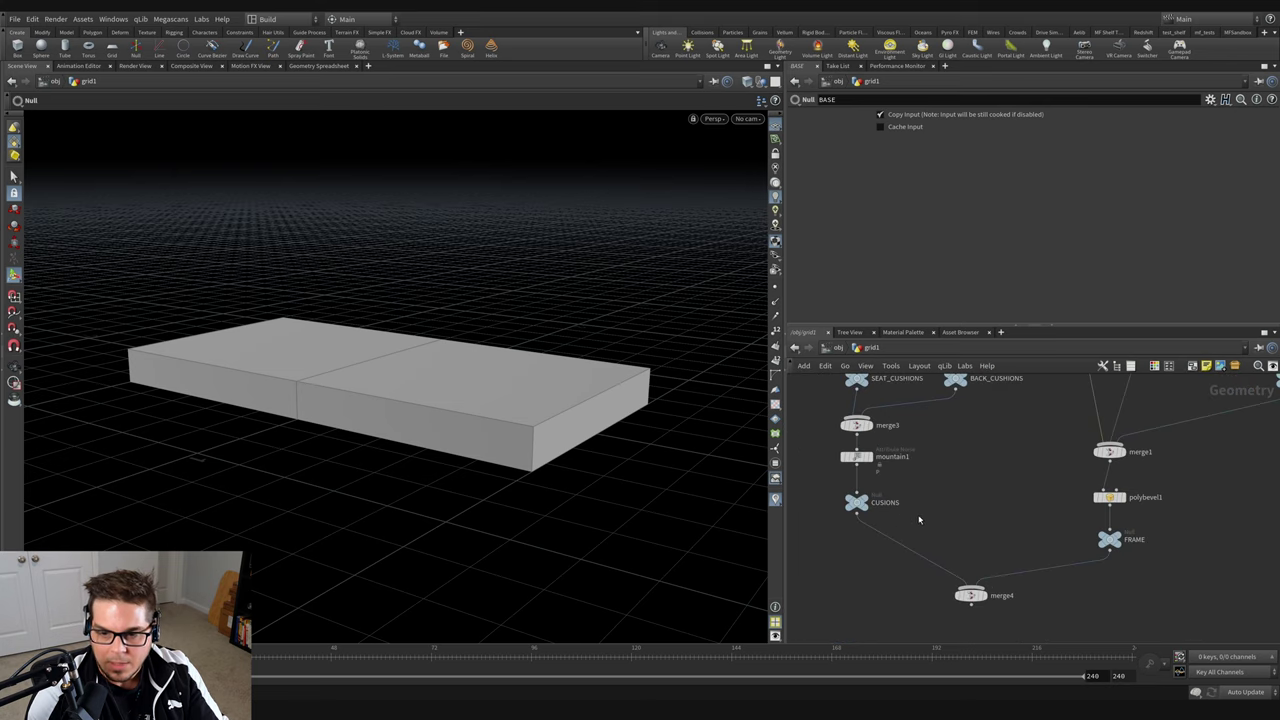
pyautogui.moveTo(873, 505); pyautogui.dragTo(873, 530)
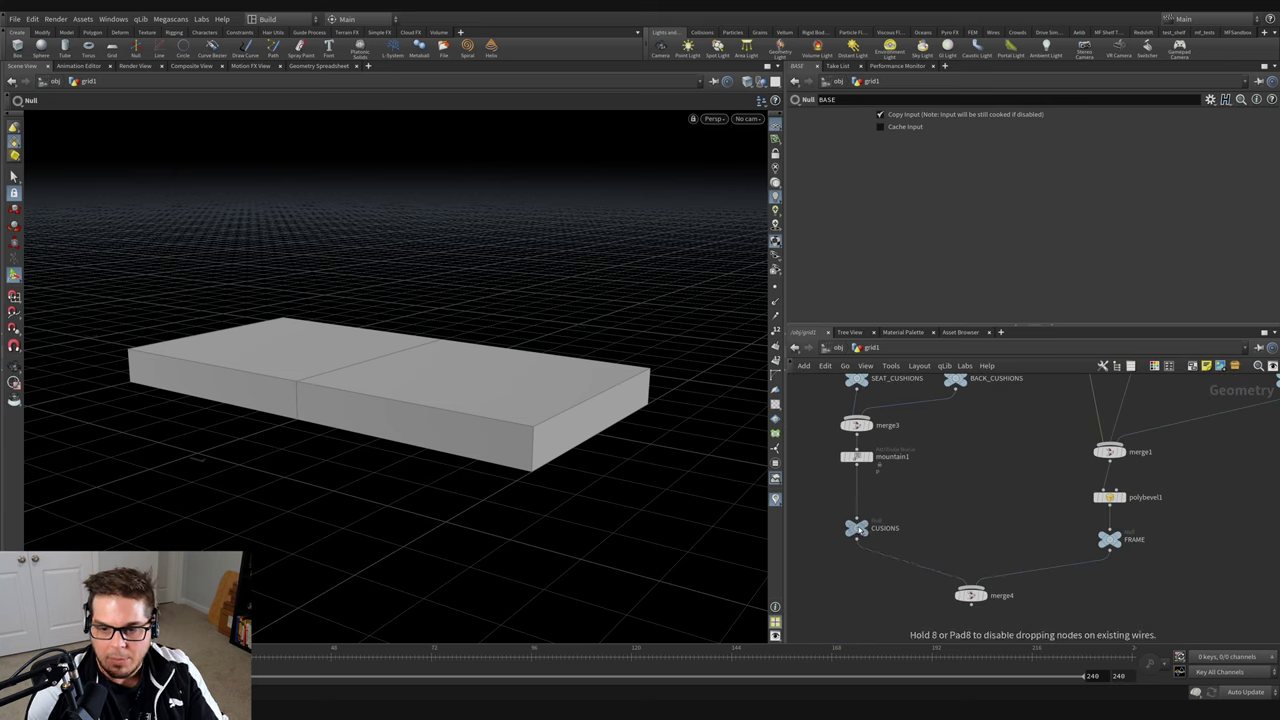
pyautogui.click(870, 528)
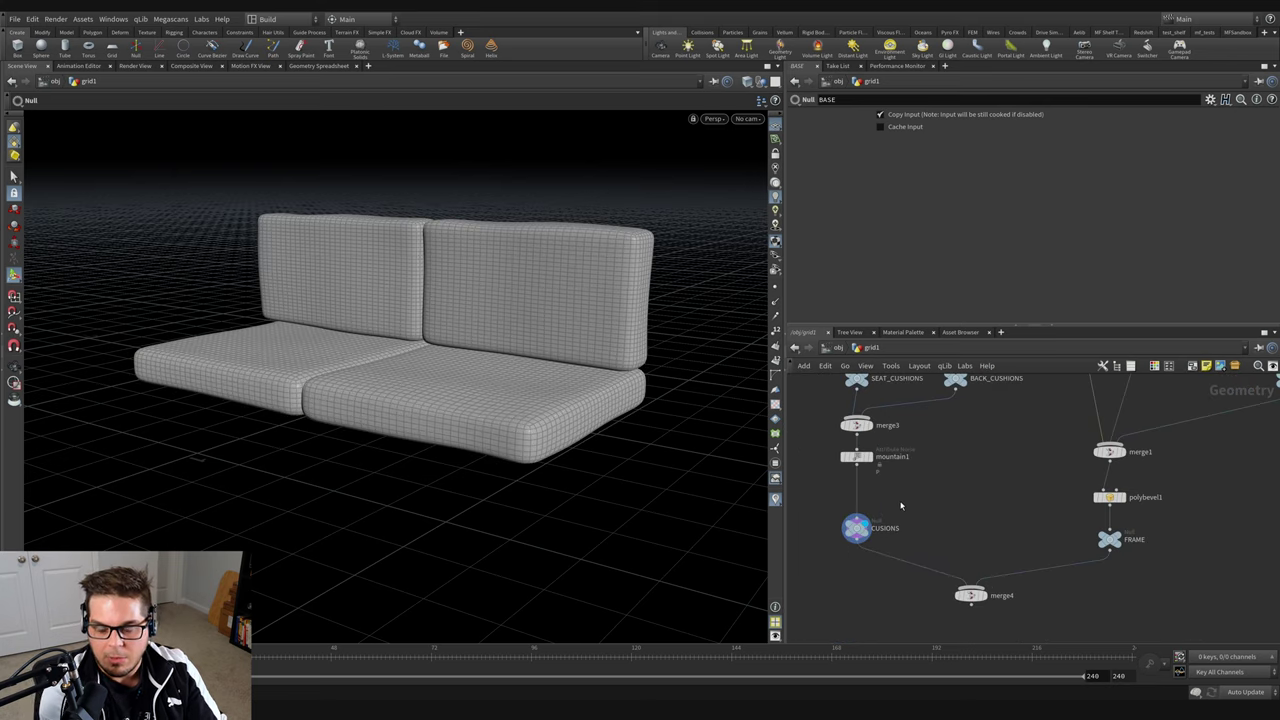
pyautogui.press('Tab')
pyautogui.write('subdivide')
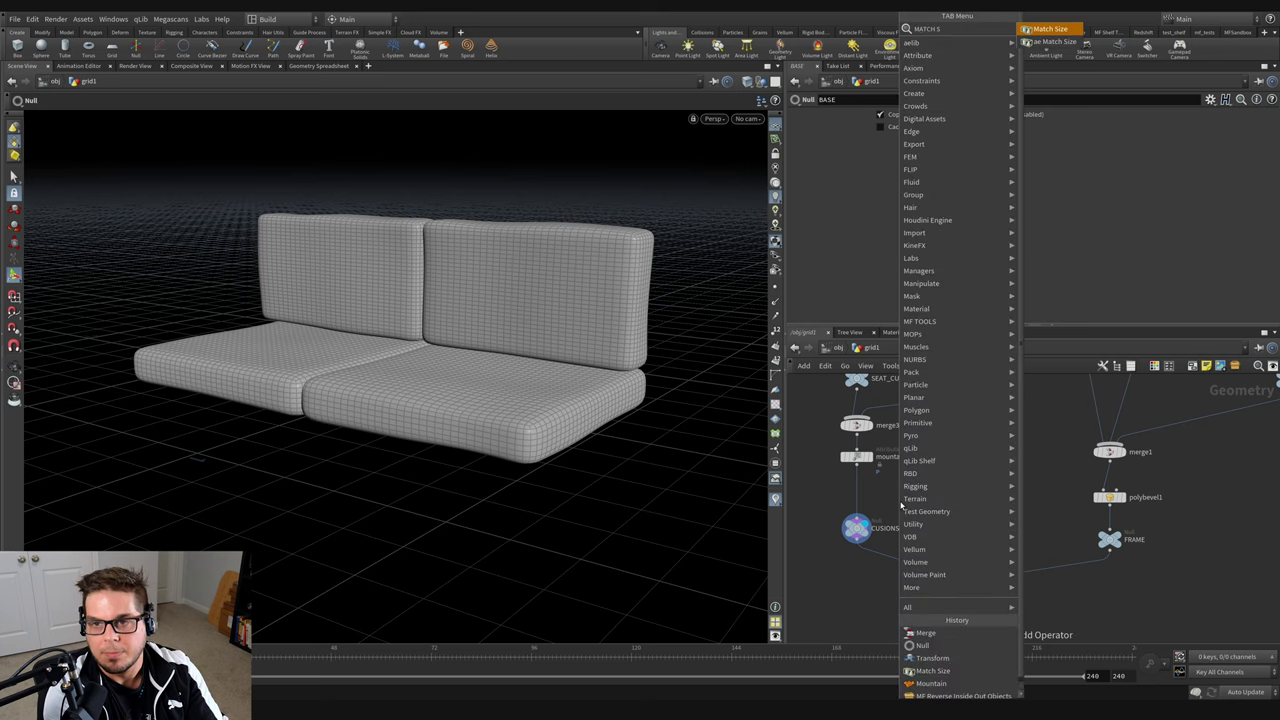
pyautogui.press('Return')
pyautogui.click(864, 490)
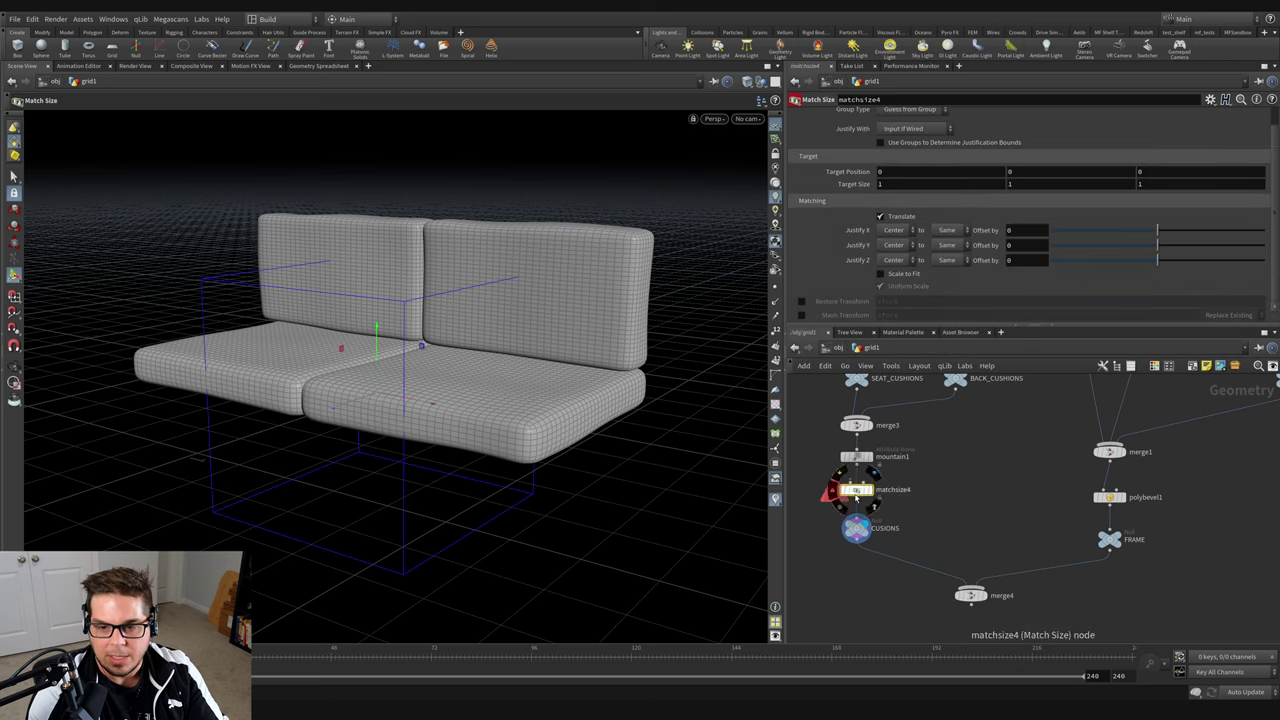
pyautogui.press('h')
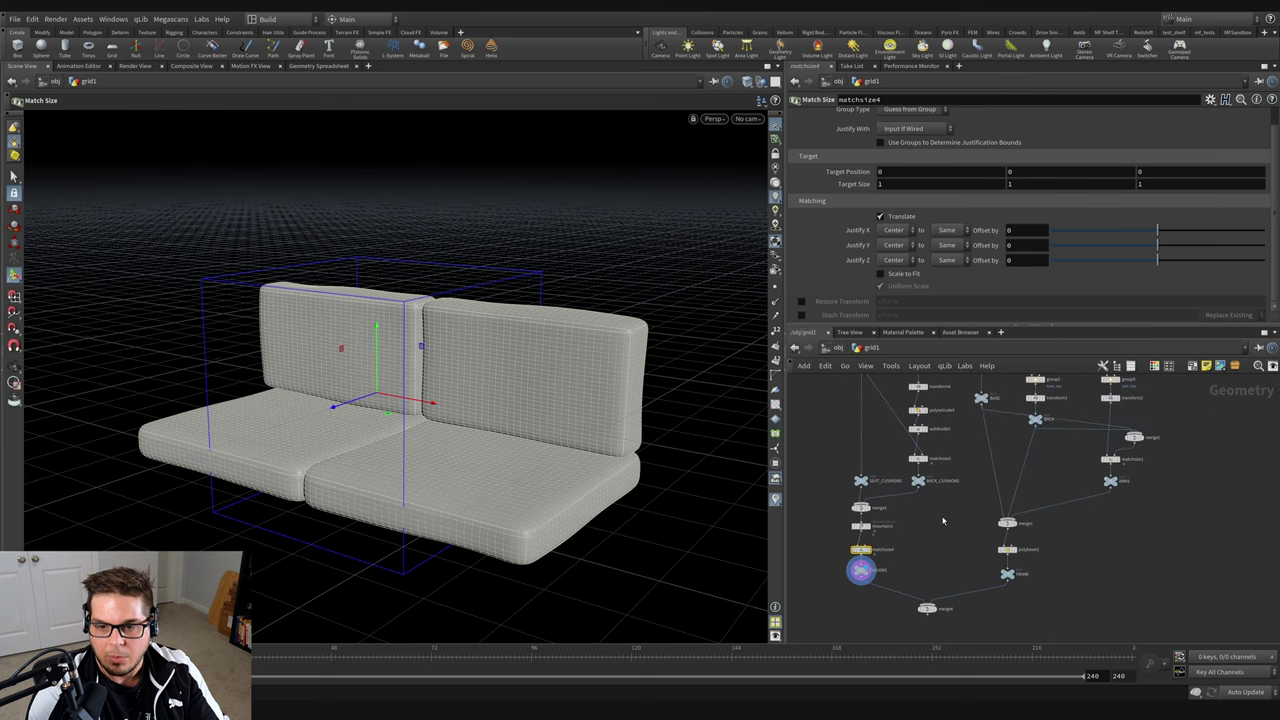
# Wire the BASE null into the second input of matchsize4.
pyautogui.click(983, 407)
pyautogui.click(875, 556)
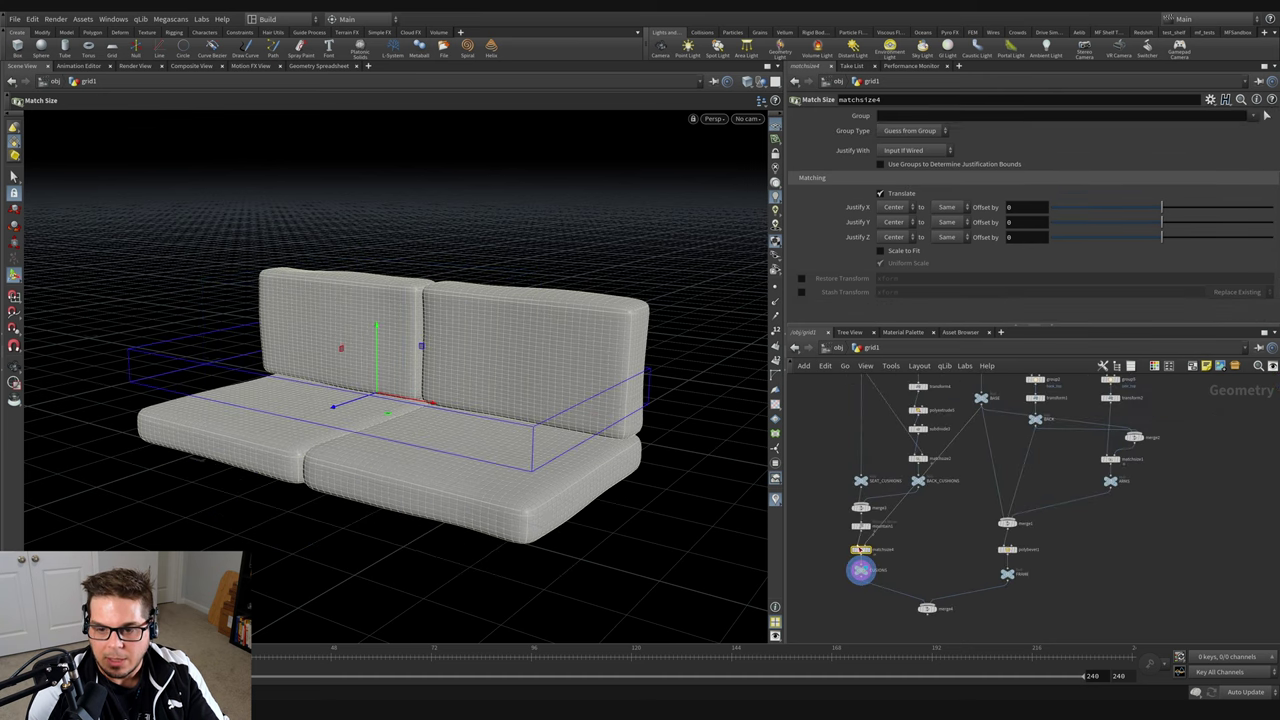
pyautogui.scroll(5, 870, 552)
pyautogui.middleClick(864, 548)
pyautogui.moveTo(865, 502); pyautogui.dragTo(941, 462, button='middle')
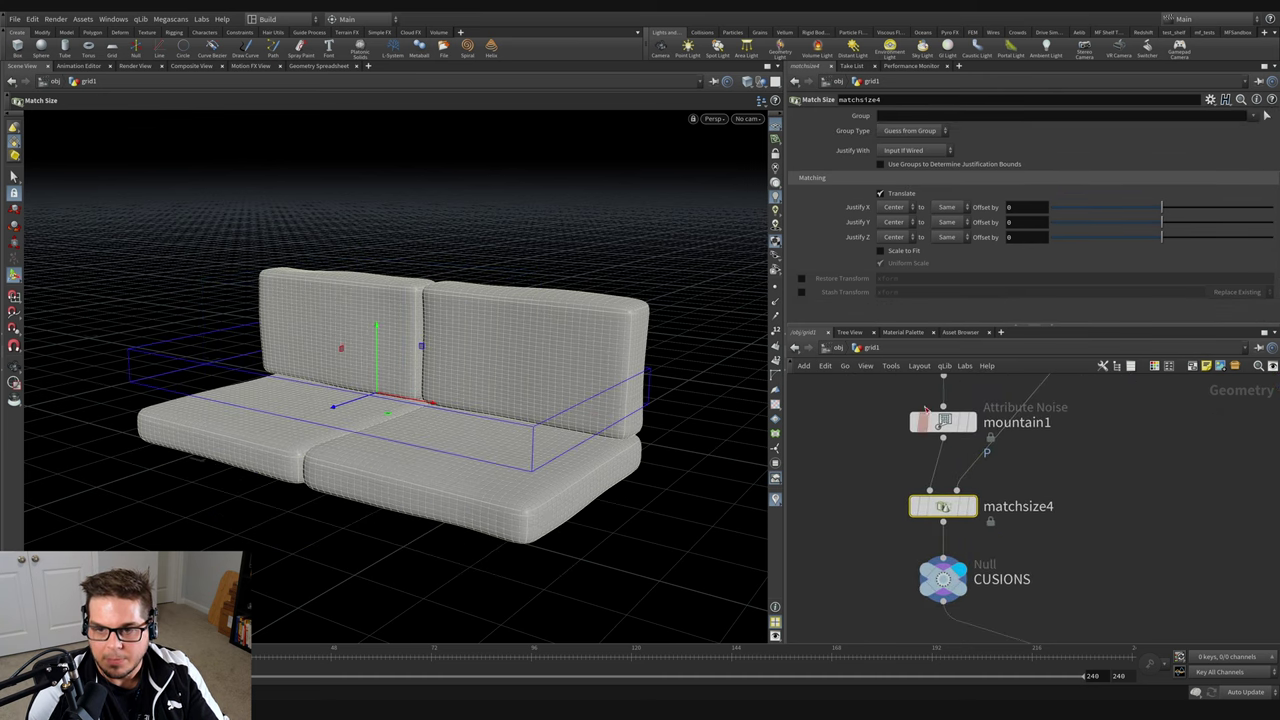
# Set matchsize4's Justify Y to Min to Max so the cushions rest on top of the base.
pyautogui.moveTo(978, 325); pyautogui.dragTo(976, 284)
pyautogui.scroll(-3, 1075, 498)
pyautogui.moveTo(1130, 460); pyautogui.dragTo(1041, 531, button='middle')
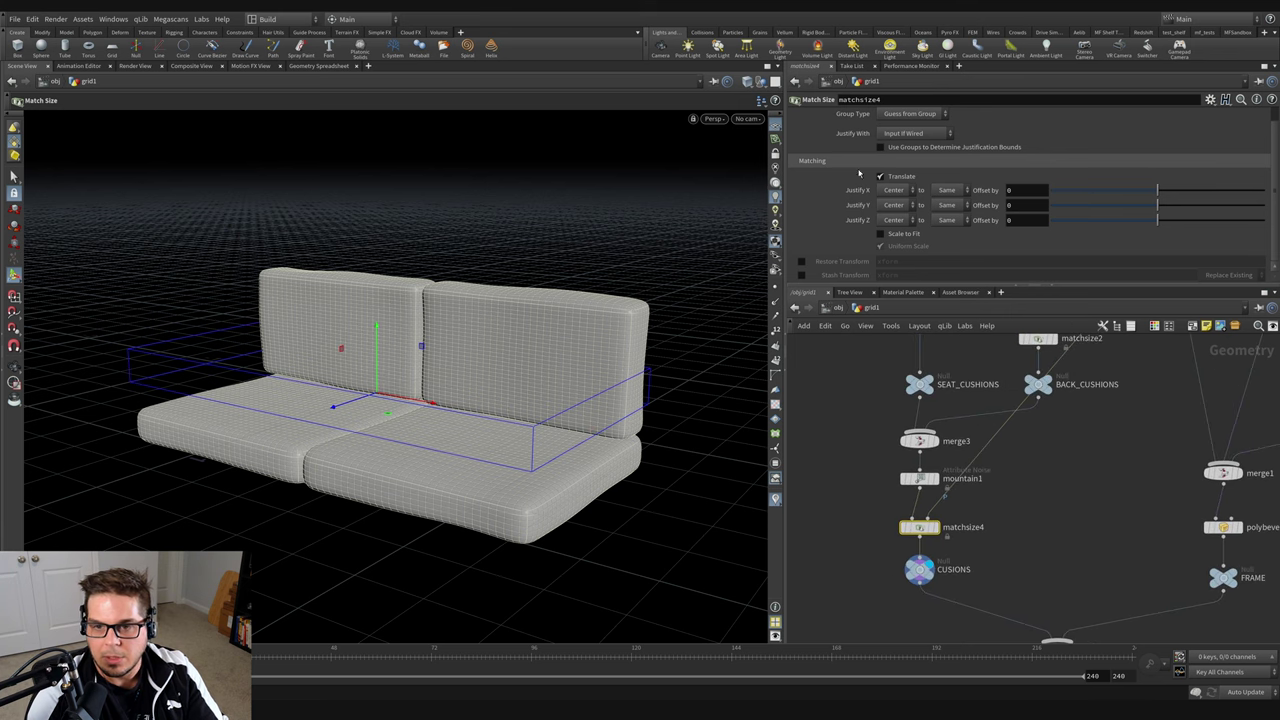
pyautogui.click(893, 231)
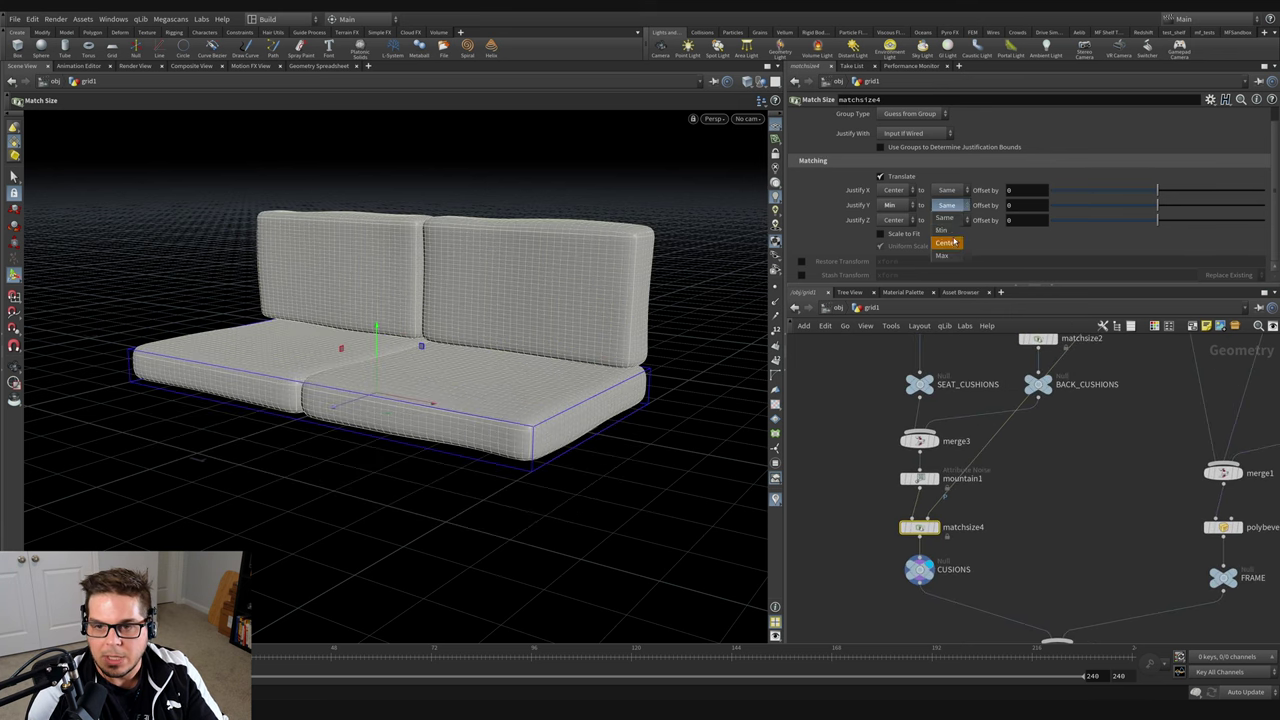
pyautogui.click(946, 256)
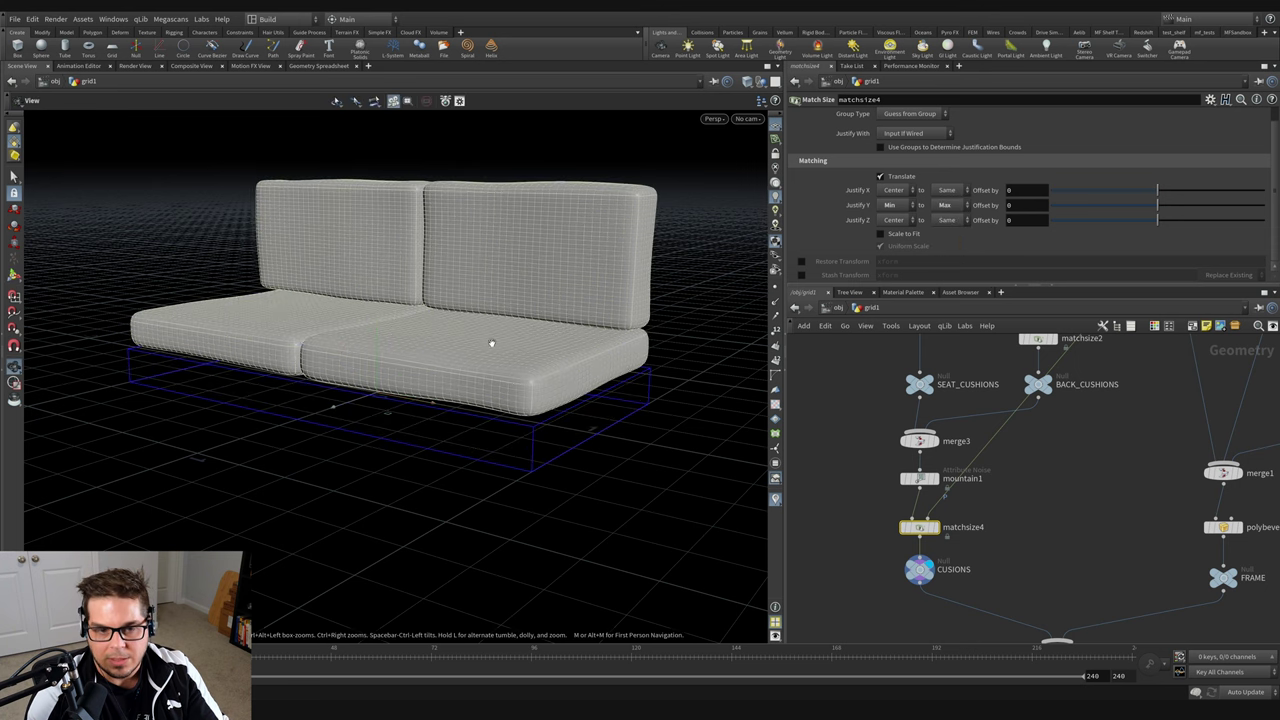
# Display merge4 and examine the raised cushions together with the sofa frame.
pyautogui.moveTo(489, 343)
pyautogui.keyDown('alt'); pyautogui.mouseDown()
pyautogui.moveTo(594, 300)
pyautogui.moveTo(480, 335)
pyautogui.mouseUp(); pyautogui.keyUp('alt')
pyautogui.moveTo(1049, 457); pyautogui.dragTo(1025, 399, button='middle')
pyautogui.click(1048, 594)
pyautogui.moveTo(490, 401); pyautogui.dragTo(385, 400)
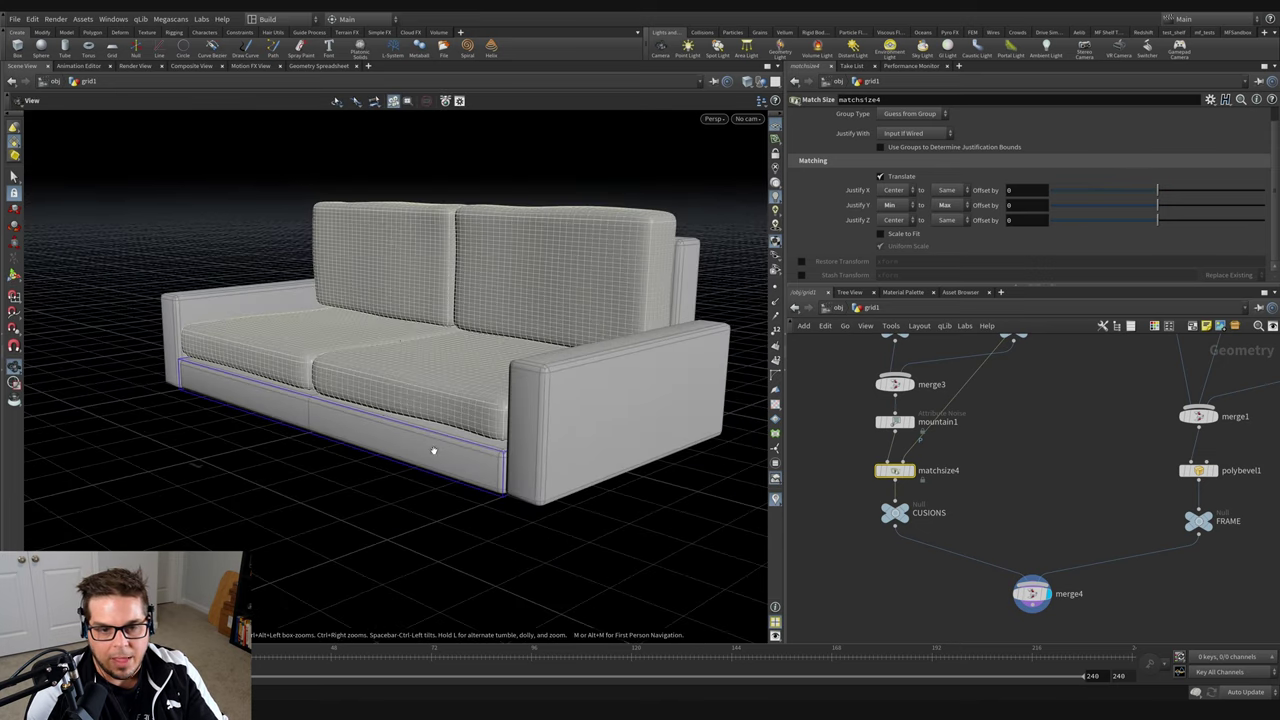
pyautogui.moveTo(522, 403); pyautogui.dragTo(566, 420)
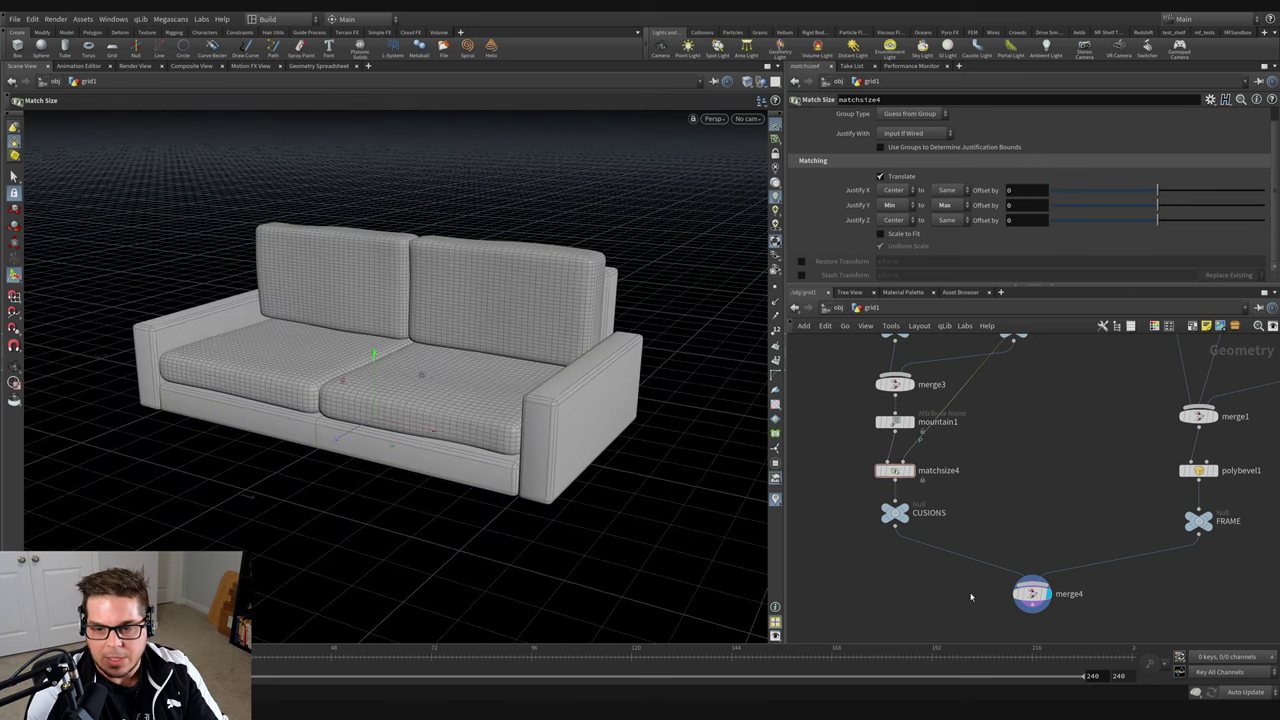